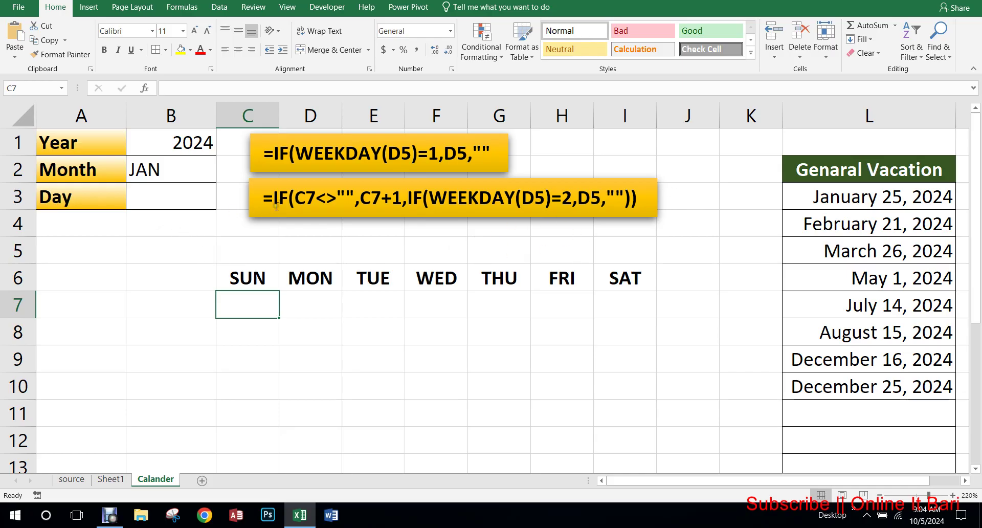
- Inspect the weekday header row, checking the SUN, TUE and WED cells
{"action": "left_click", "coordinate": [268, 284]}
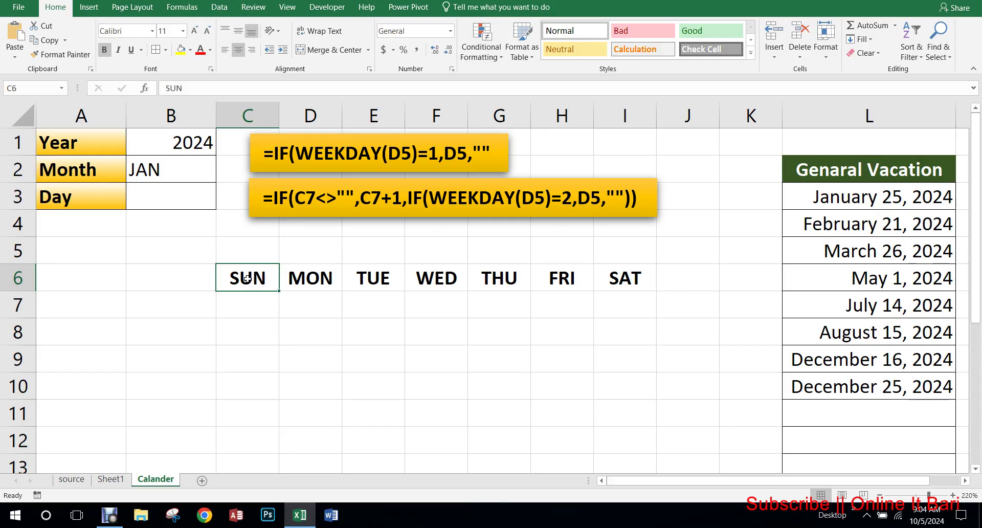
{"action": "left_click_drag", "start_coordinate": [257, 279], "coordinate": [629, 285]}
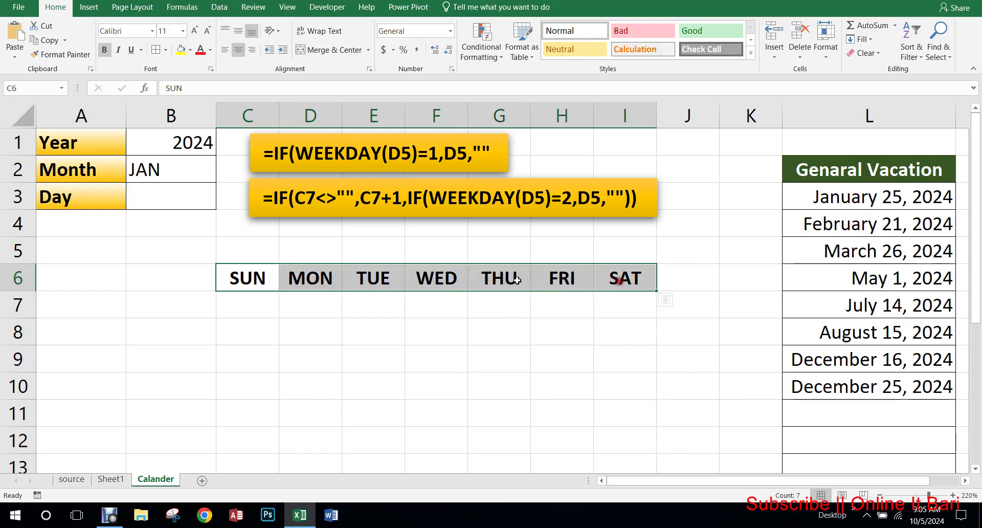
{"action": "left_click", "coordinate": [259, 278]}
{"action": "left_click", "coordinate": [335, 278]}
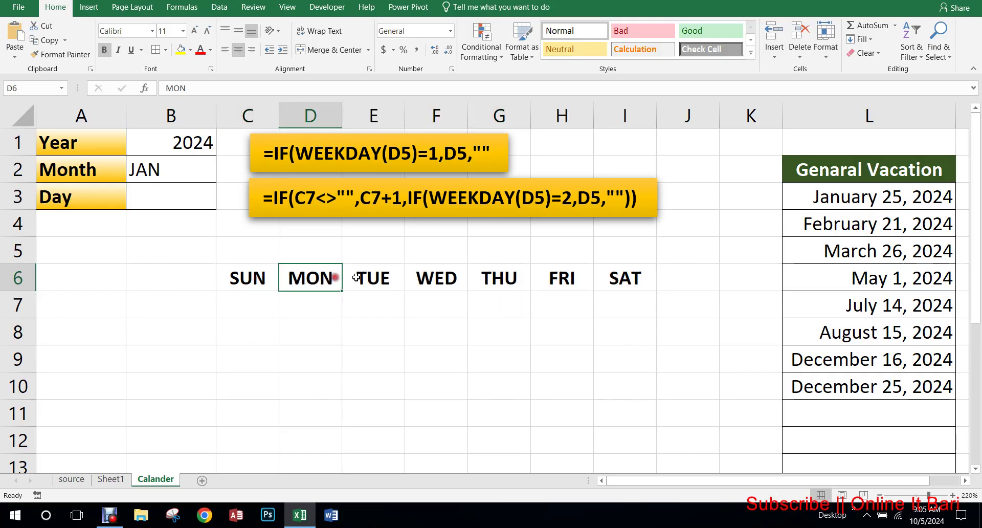
{"action": "left_click", "coordinate": [387, 278]}
{"action": "left_click", "coordinate": [448, 278]}
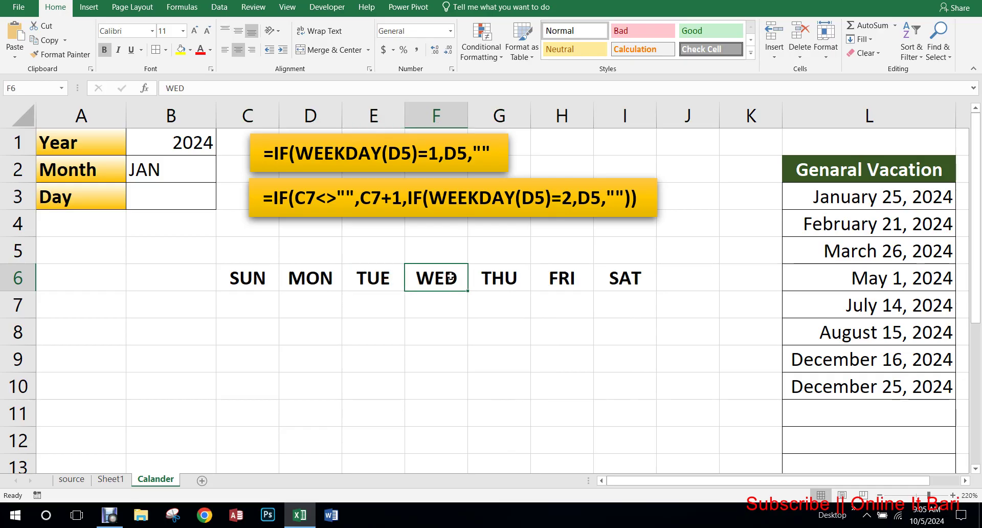
- Check the Year 2024 and Month JAN cells, keeping JAN in the month list
{"action": "left_click", "coordinate": [182, 153]}
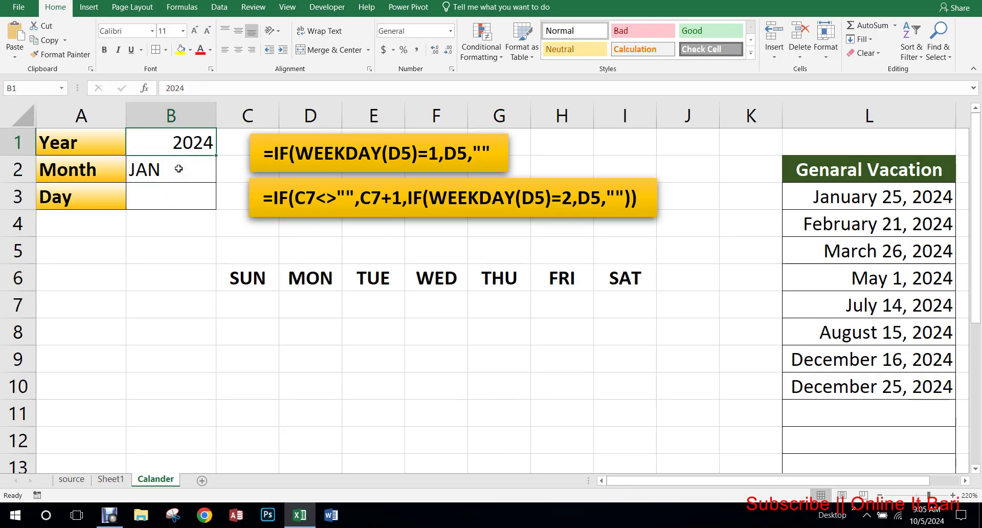
{"action": "key", "text": "Down"}
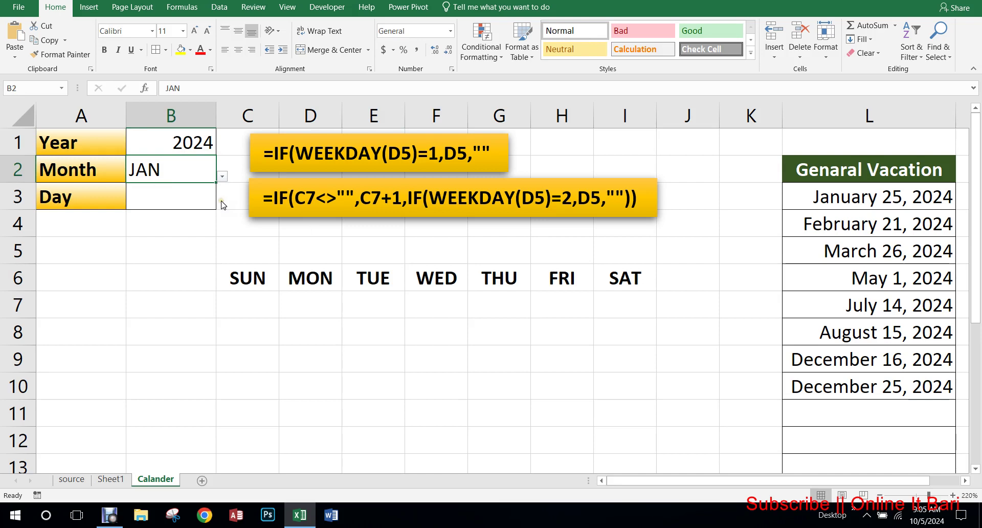
{"action": "key", "text": "alt+Down"}
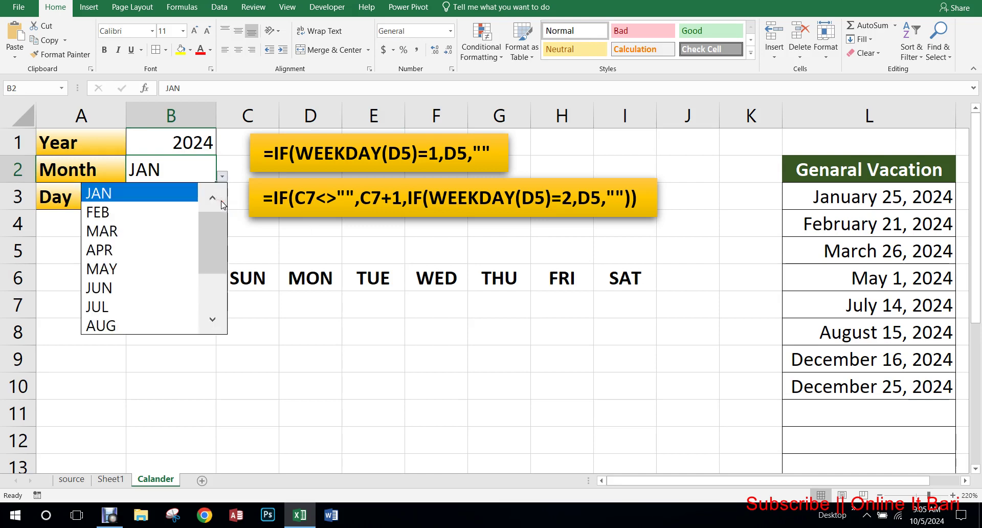
{"action": "left_click_drag", "start_coordinate": [214, 261], "coordinate": [214, 225]}
{"action": "left_click", "coordinate": [231, 181]}
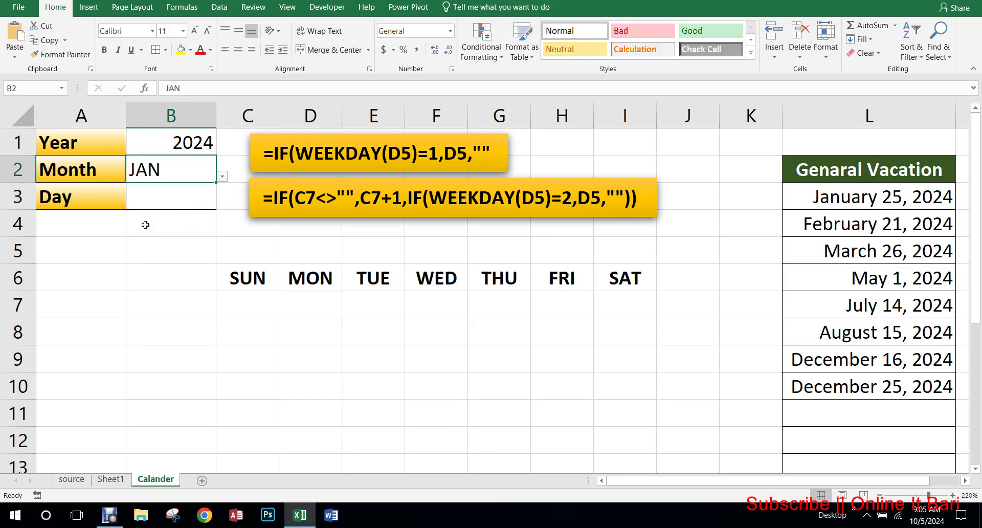
{"action": "key", "text": "Down"}
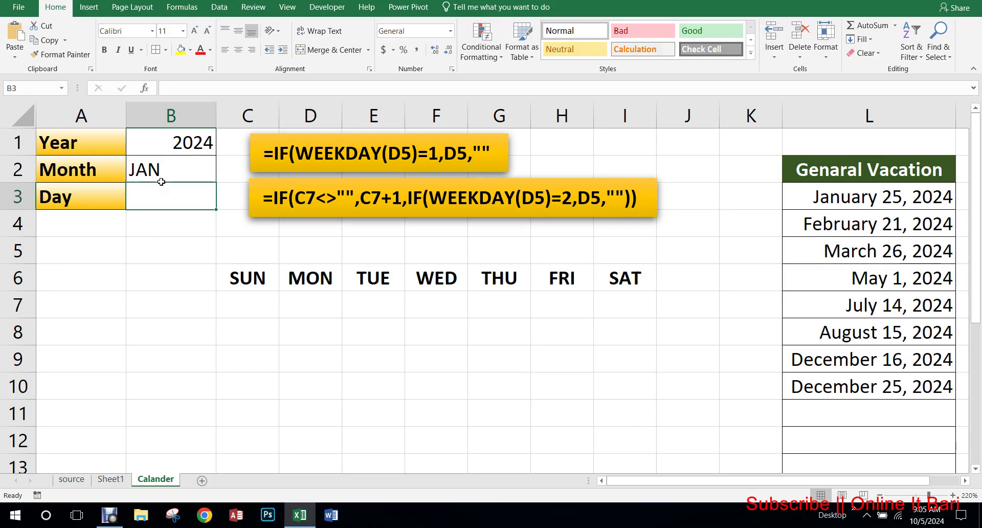
{"action": "left_click", "coordinate": [162, 194]}
{"action": "key", "text": "Up"}
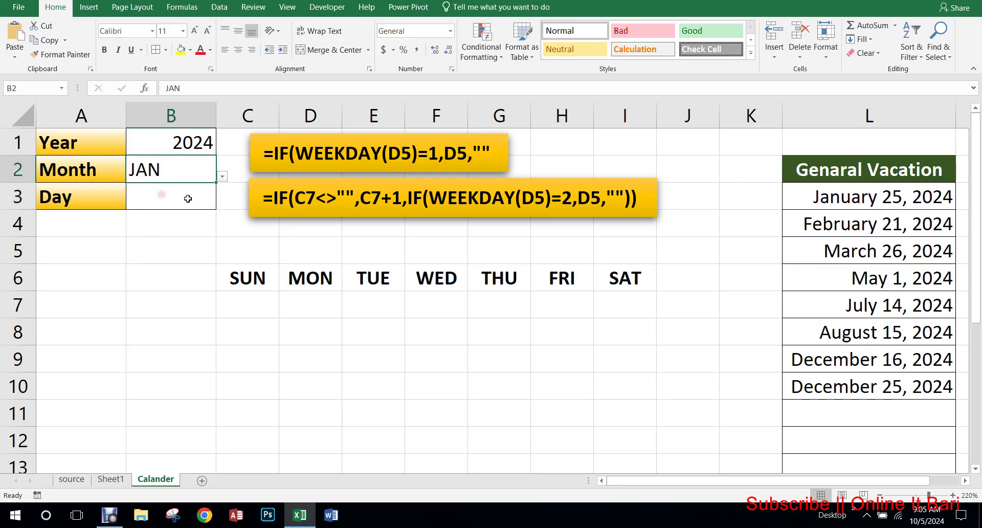
{"action": "key", "text": "Up"}
{"action": "key", "text": "Down"}
{"action": "key", "text": "Down"}
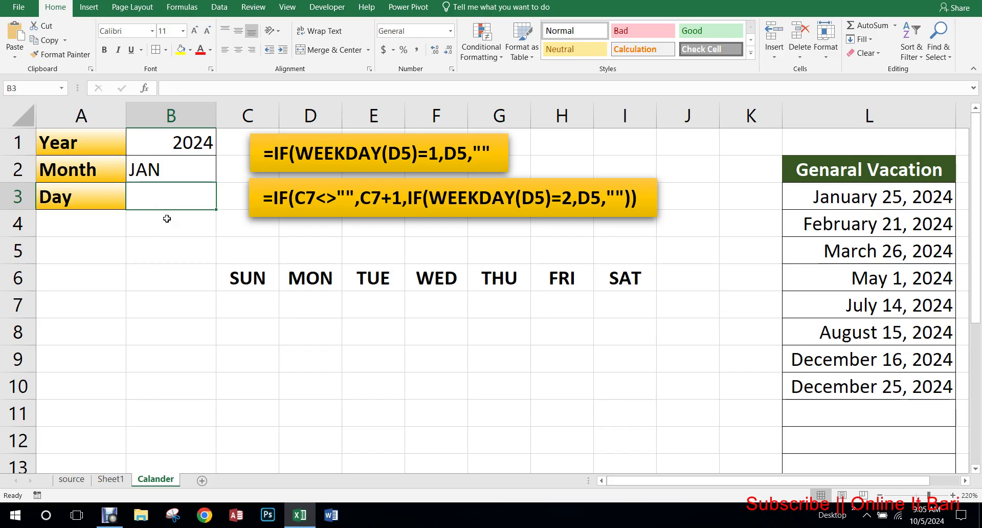
- Enter =DATEVALUE(1&B2&B1) in the Day cell B3, returning 45292
{"action": "type", "text": "="}
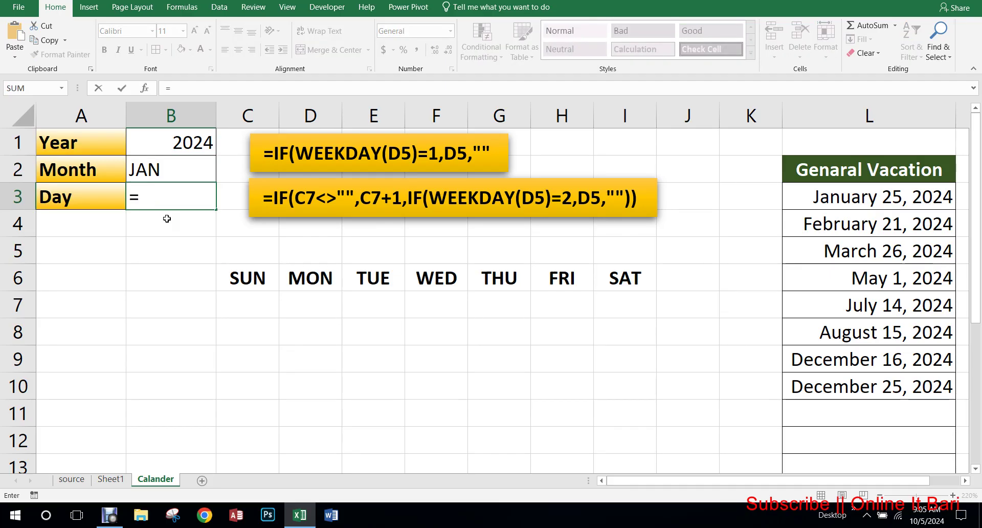
{"action": "type", "text": "dat"}
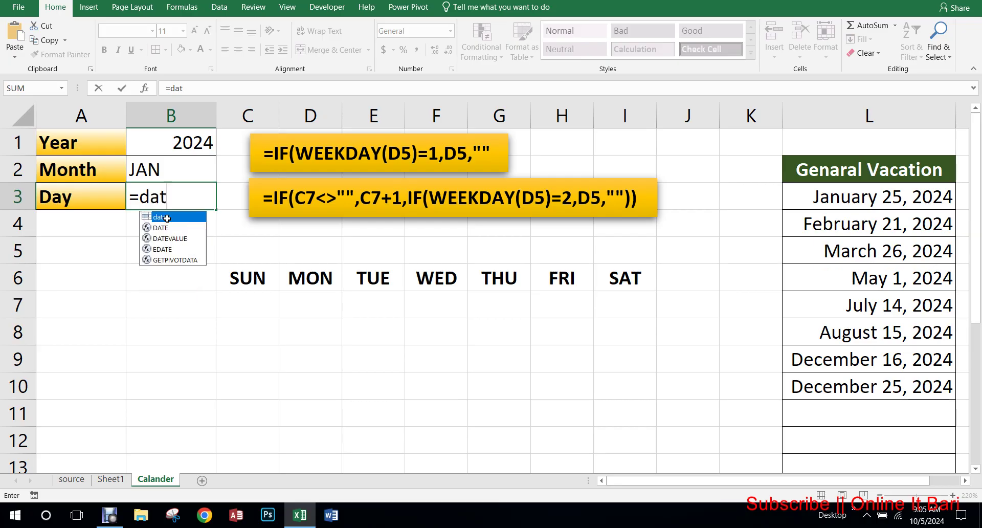
{"action": "type", "text": "e"}
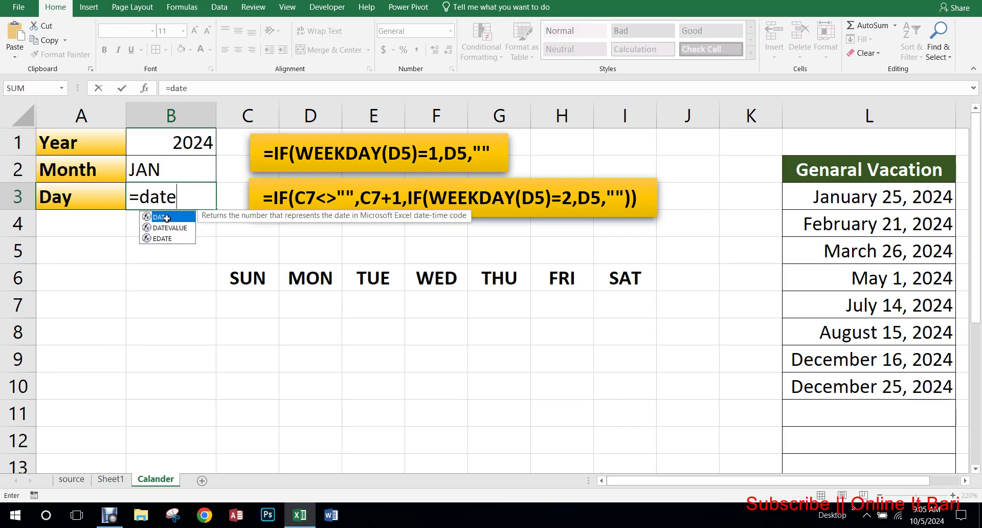
{"action": "key", "text": "Down"}
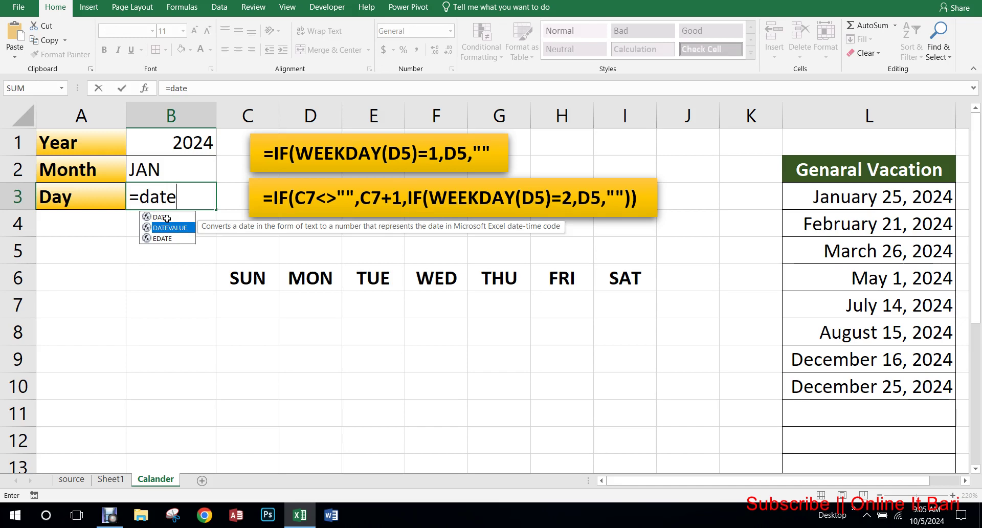
{"action": "key", "text": "Tab"}
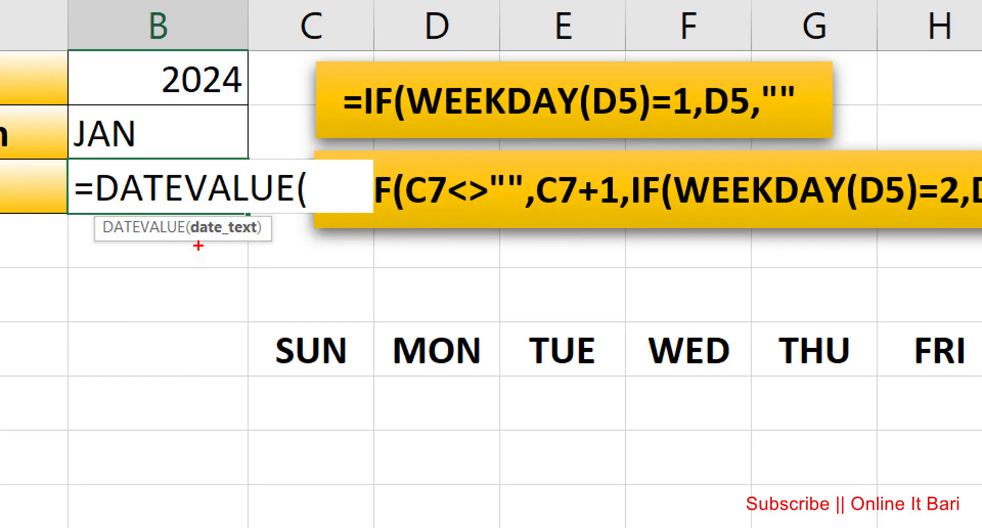
{"action": "left_click_drag", "start_coordinate": [198, 238], "coordinate": [258, 248]}
{"action": "type", "text": "1"}
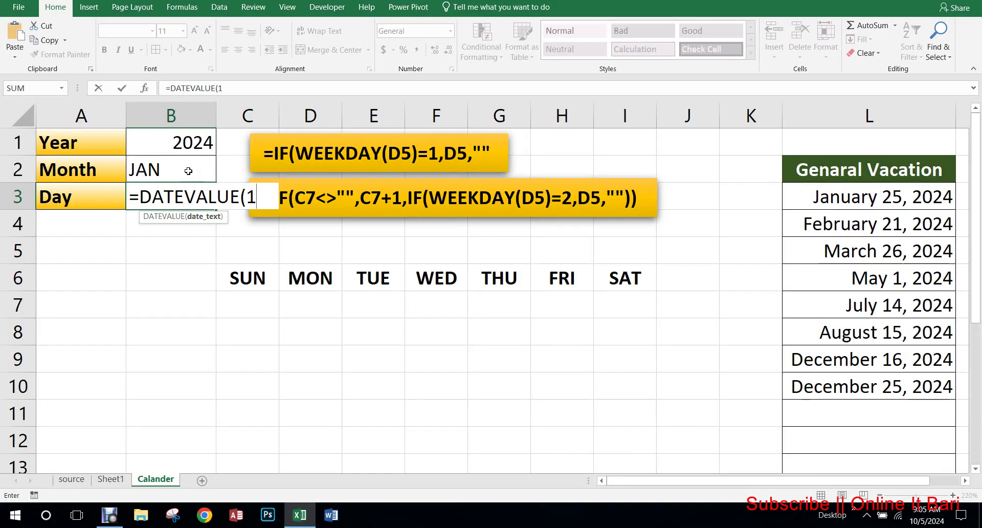
{"action": "type", "text": "&"}
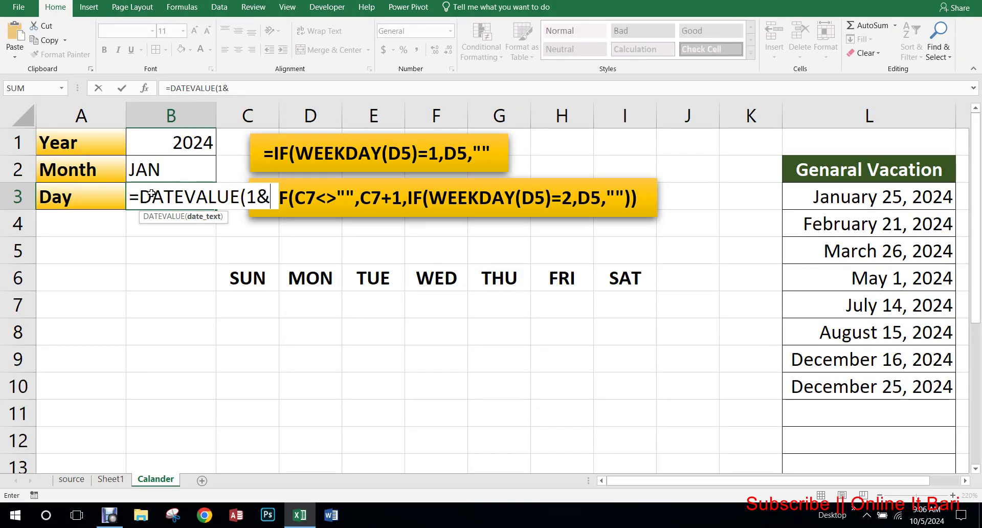
{"action": "key", "text": "Up"}
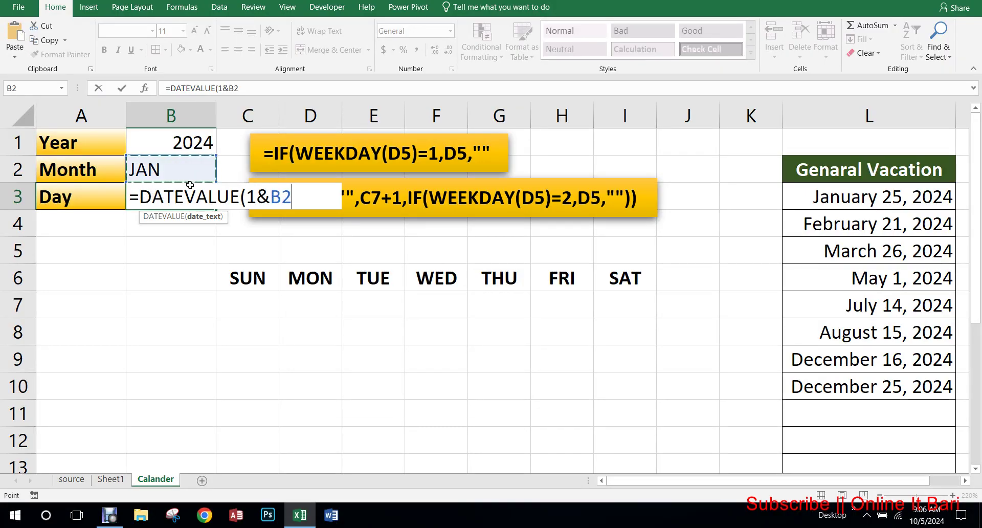
{"action": "type", "text": "&"}
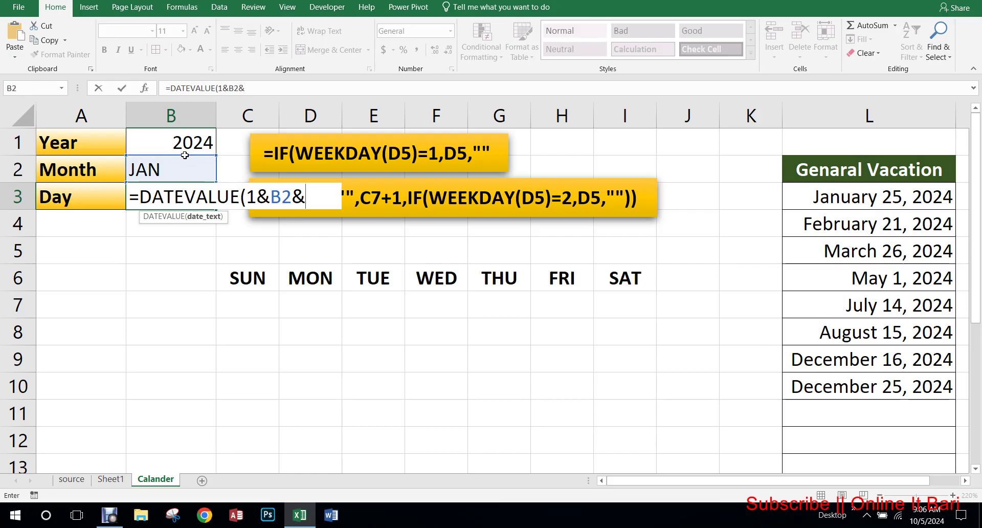
{"action": "left_click", "coordinate": [185, 153]}
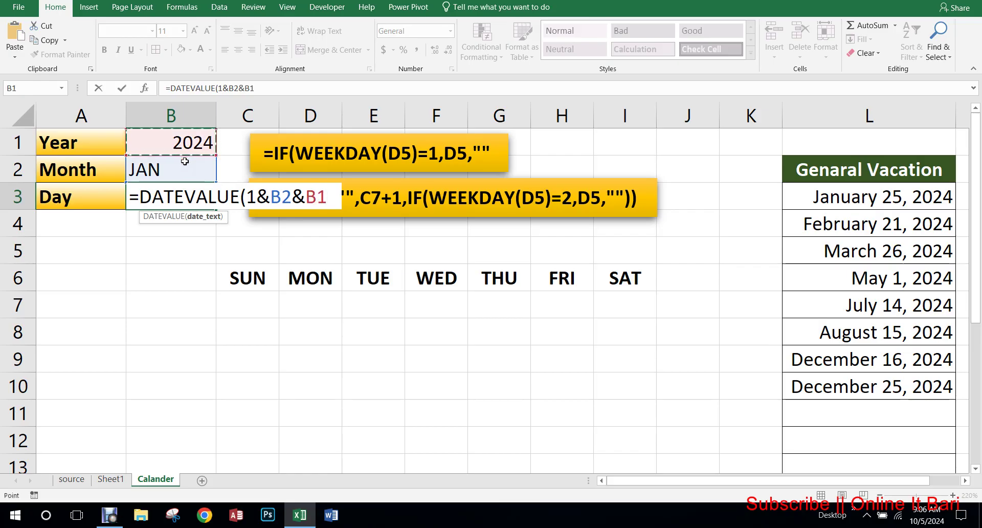
{"action": "type", "text": ")"}
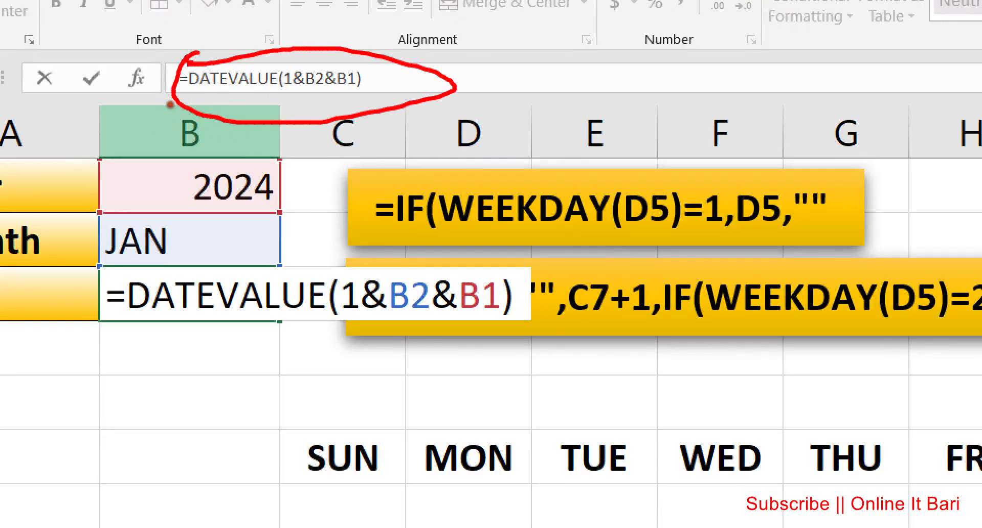
{"action": "key", "text": "Return"}
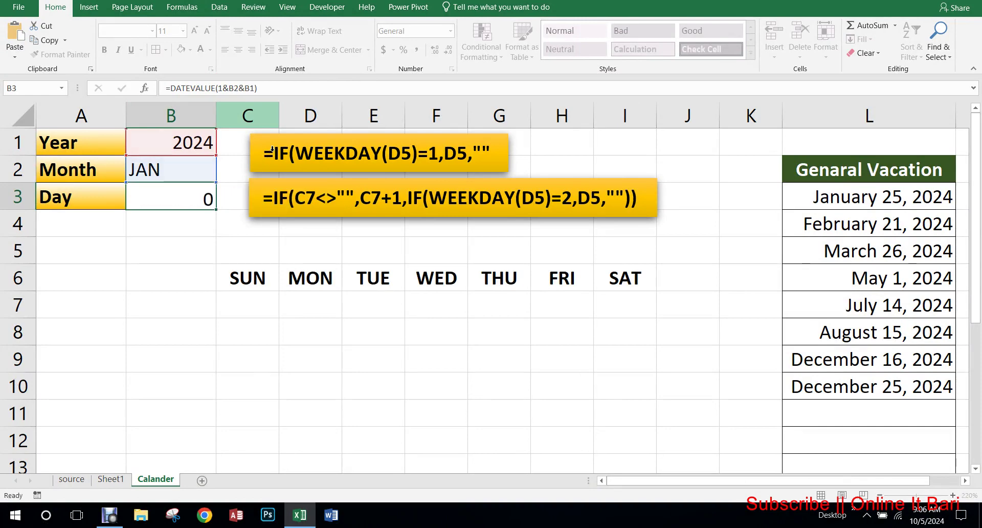
{"action": "key", "text": "Up"}
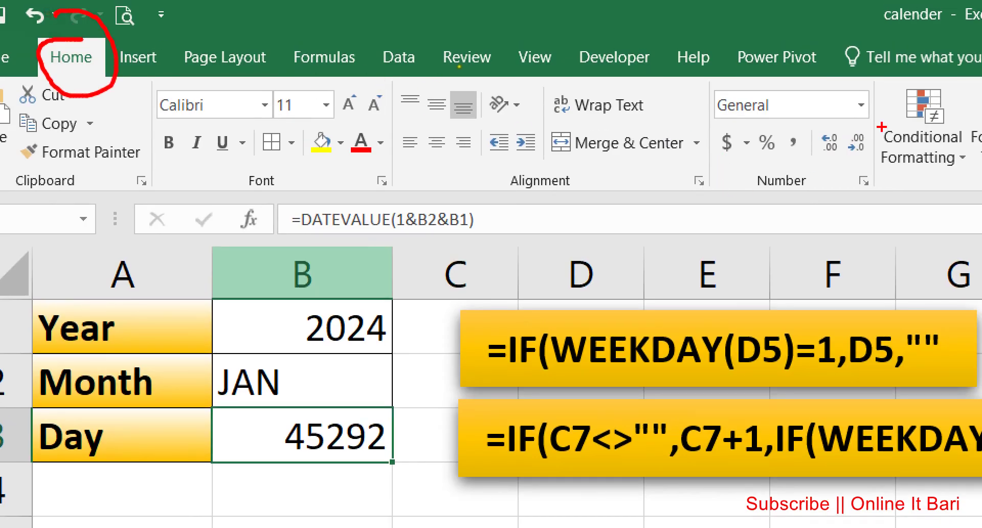
{"action": "left_click_drag", "start_coordinate": [885, 163], "coordinate": [887, 165]}
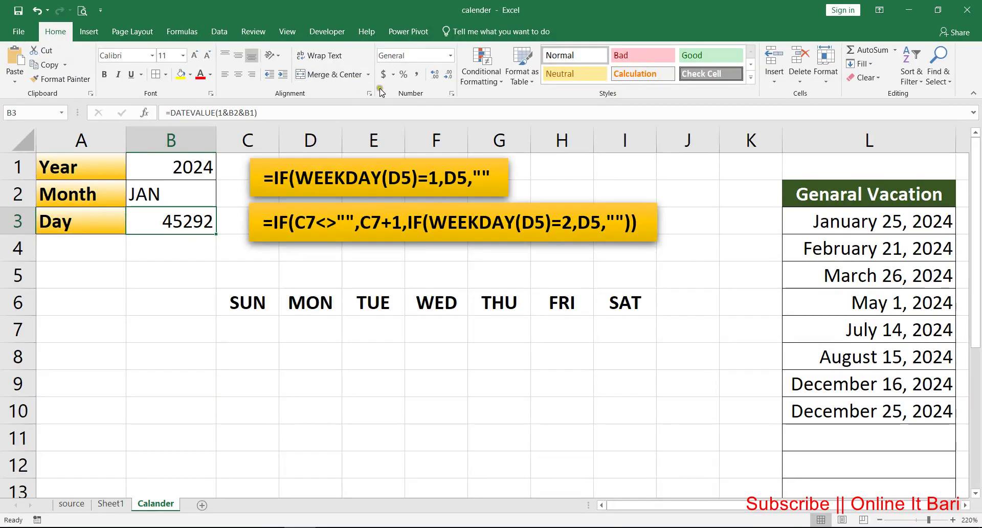
- Apply the custom number format ddd to B3 so 45292 displays as Mon
{"action": "left_click", "coordinate": [450, 95]}
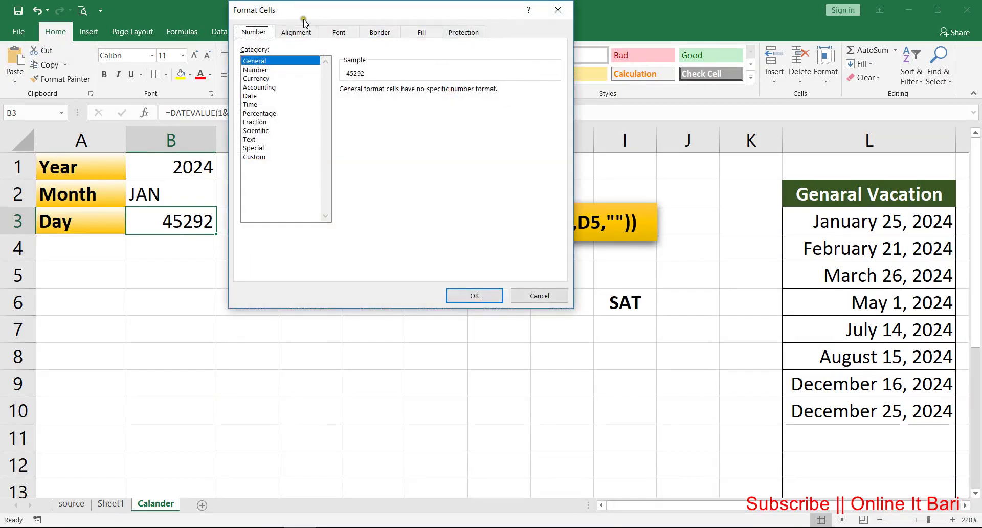
{"action": "mouse_move", "coordinate": [302, 14]}
{"action": "left_mouse_down"}
{"action": "mouse_move", "coordinate": [322, 98]}
{"action": "mouse_move", "coordinate": [308, 102]}
{"action": "left_mouse_up"}
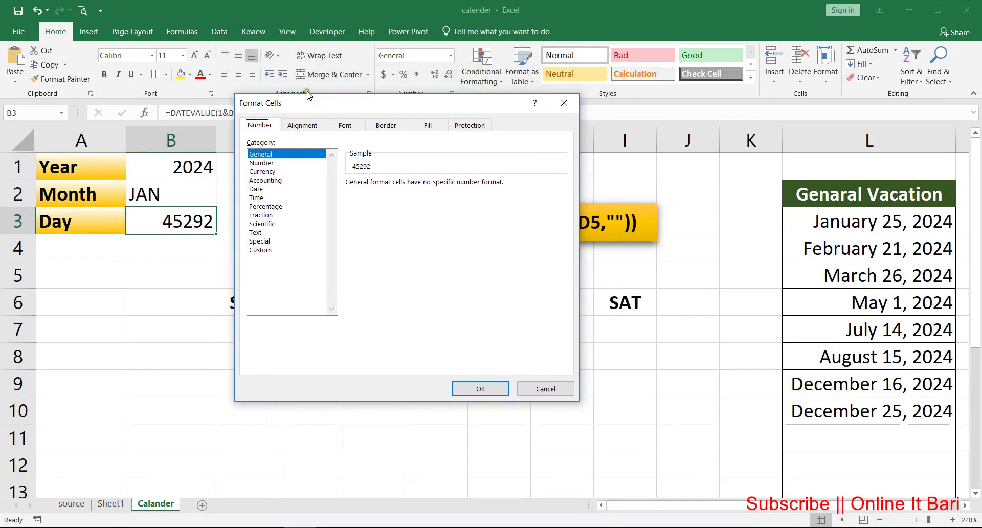
{"action": "key", "text": "super"}
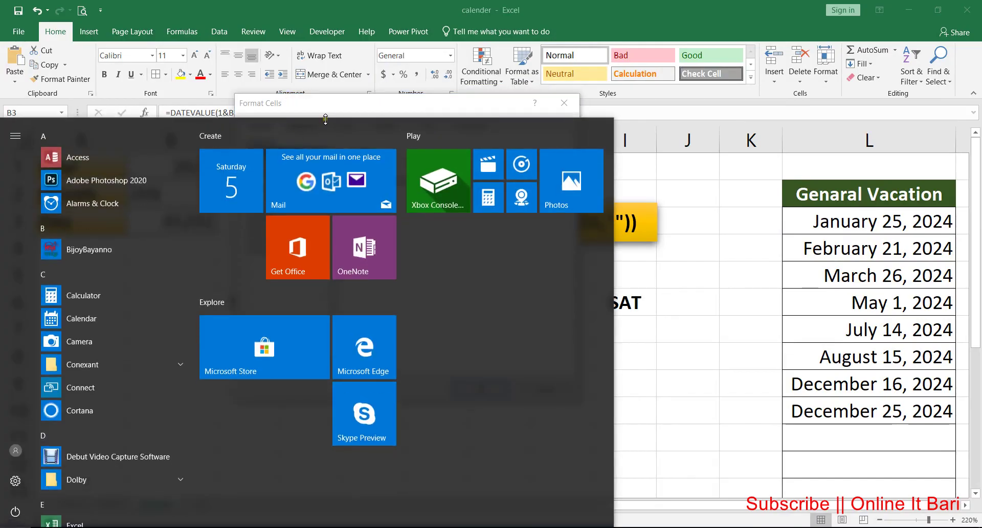
{"action": "left_click", "coordinate": [327, 110]}
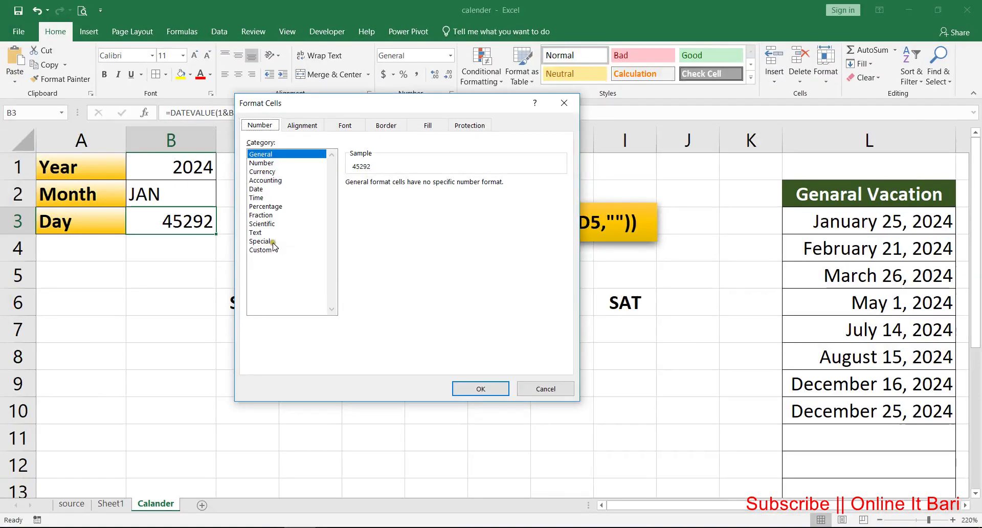
{"action": "left_click", "coordinate": [268, 250]}
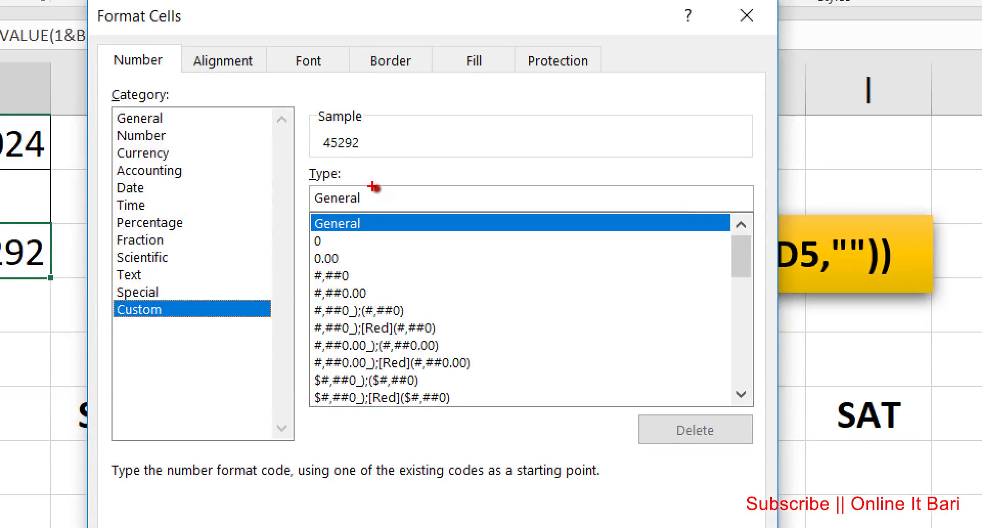
{"action": "left_click_drag", "start_coordinate": [347, 180], "coordinate": [358, 183]}
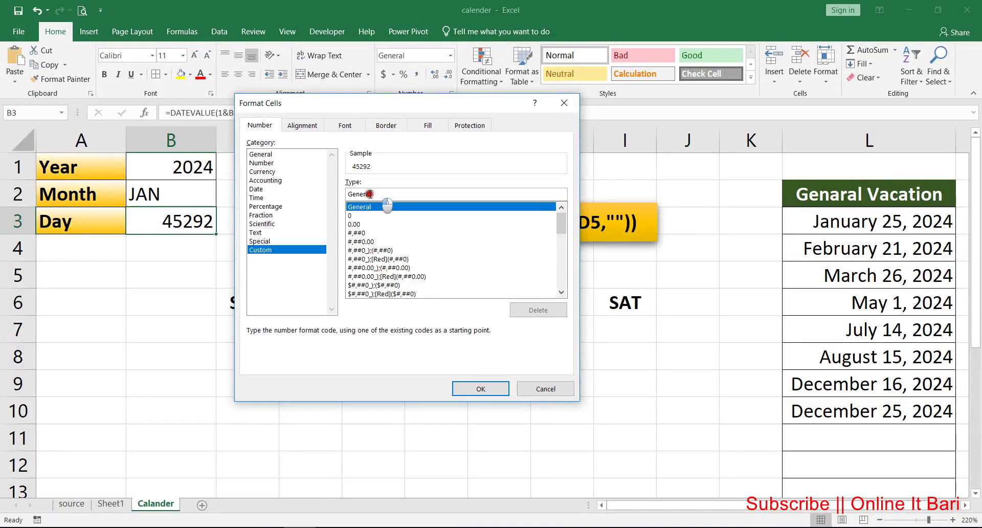
{"action": "key", "text": "BackSpace"}
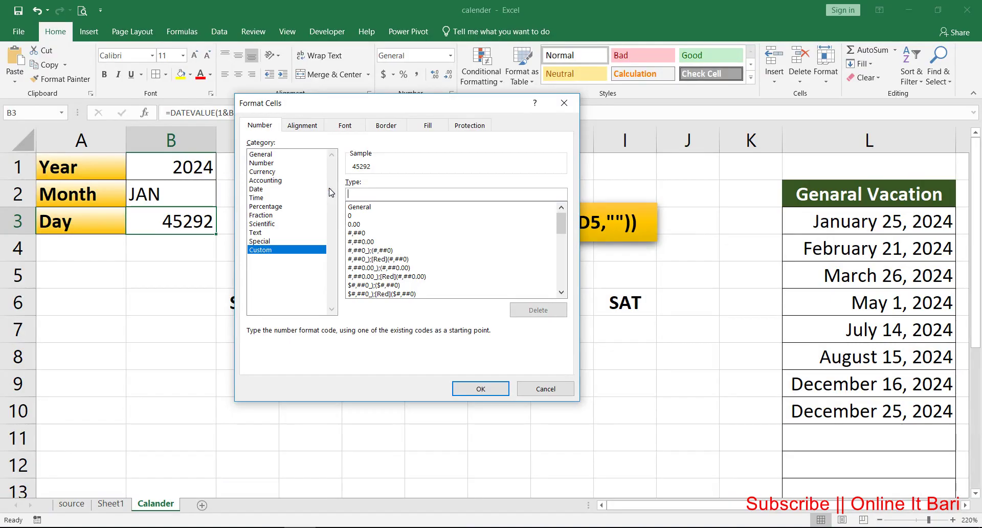
{"action": "type", "text": "ddd"}
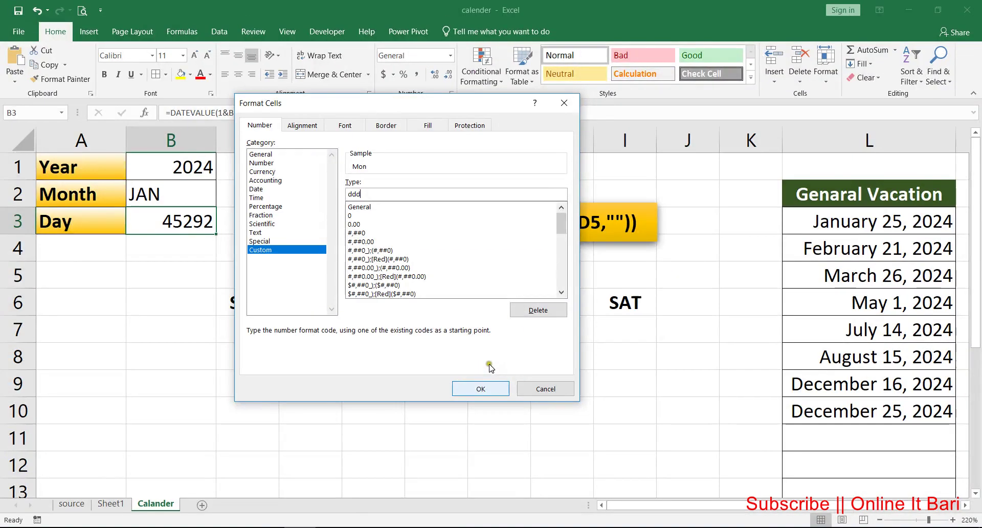
{"action": "left_click", "coordinate": [483, 382]}
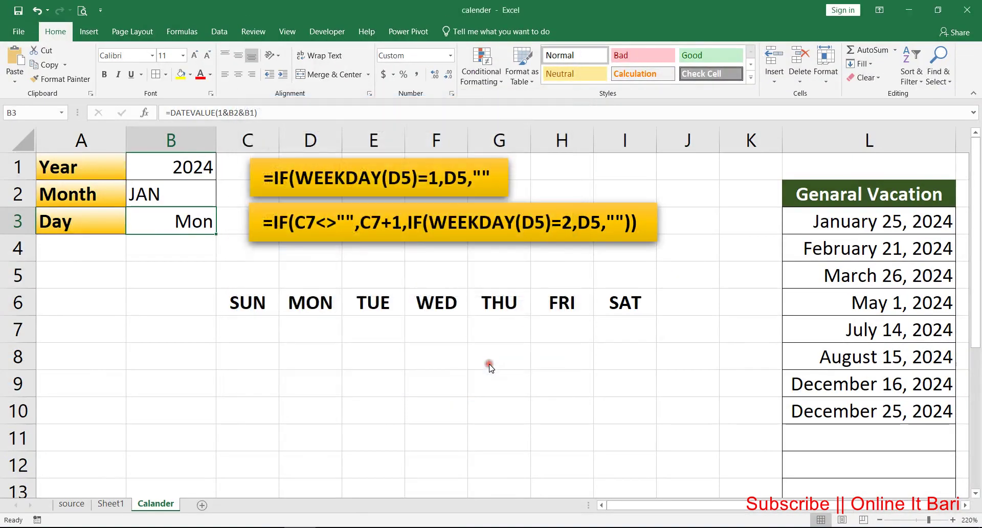
{"action": "left_click", "coordinate": [191, 189]}
{"action": "left_click", "coordinate": [222, 200]}
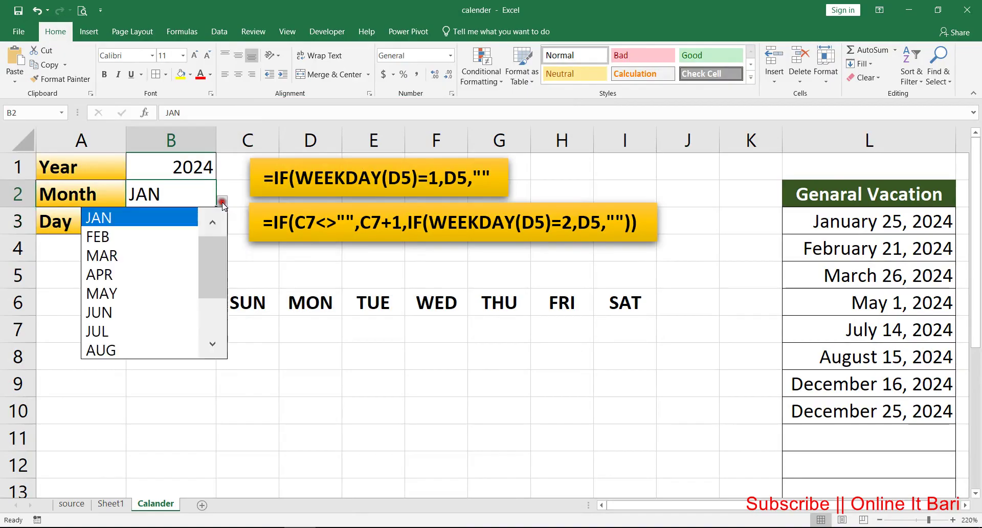
{"action": "left_click", "coordinate": [137, 238]}
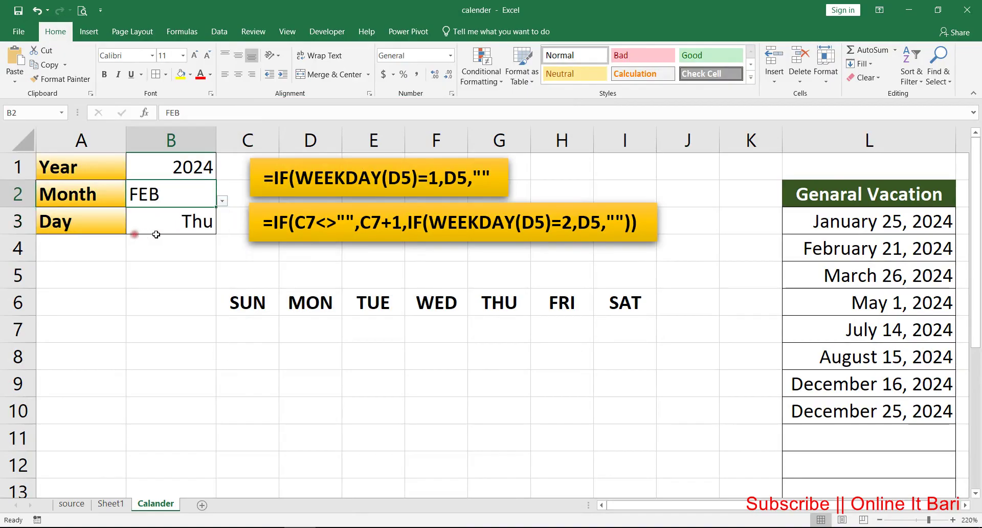
{"action": "left_click", "coordinate": [199, 223]}
{"action": "left_click", "coordinate": [202, 199]}
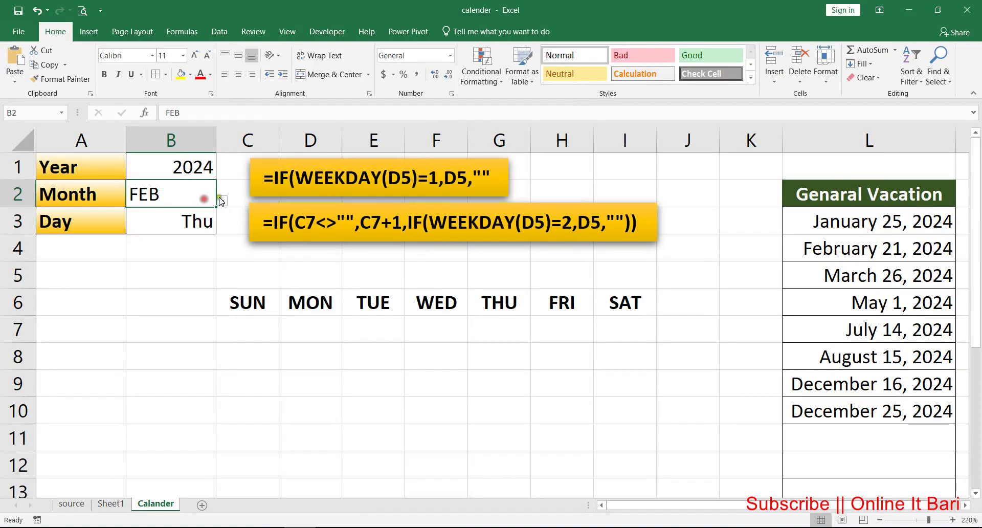
{"action": "left_click", "coordinate": [221, 200]}
{"action": "left_click", "coordinate": [143, 251]}
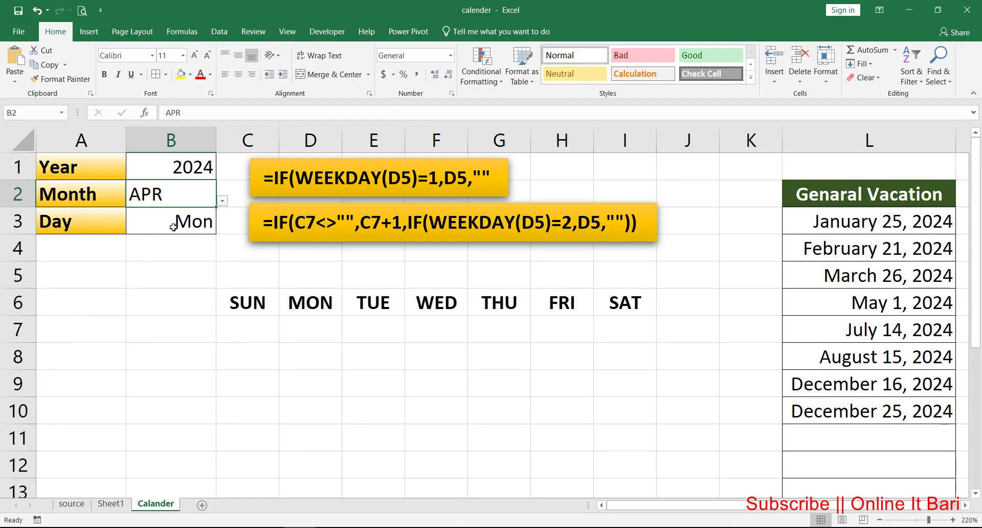
{"action": "left_click", "coordinate": [221, 202]}
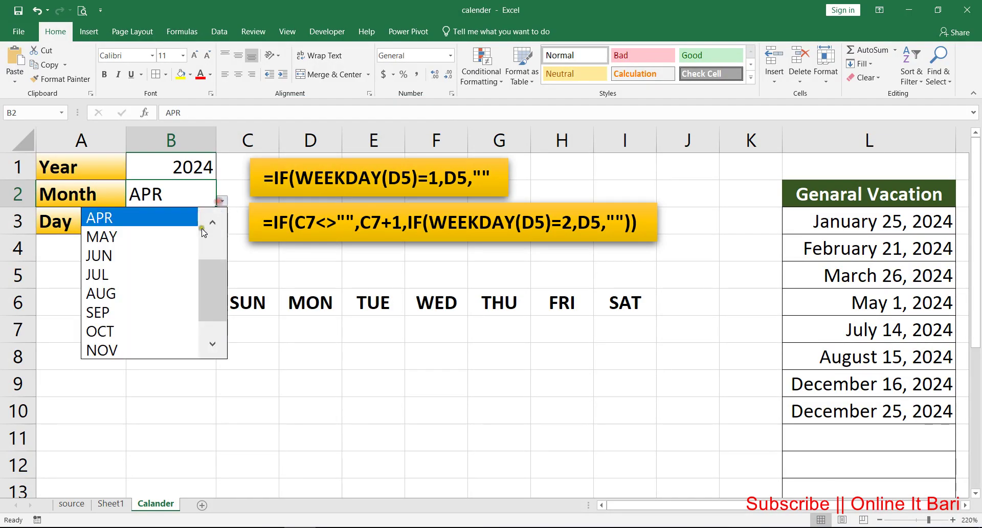
{"action": "scroll", "coordinate": [211, 241], "scroll_direction": "up", "scroll_amount": 1}
{"action": "left_click", "coordinate": [152, 221]}
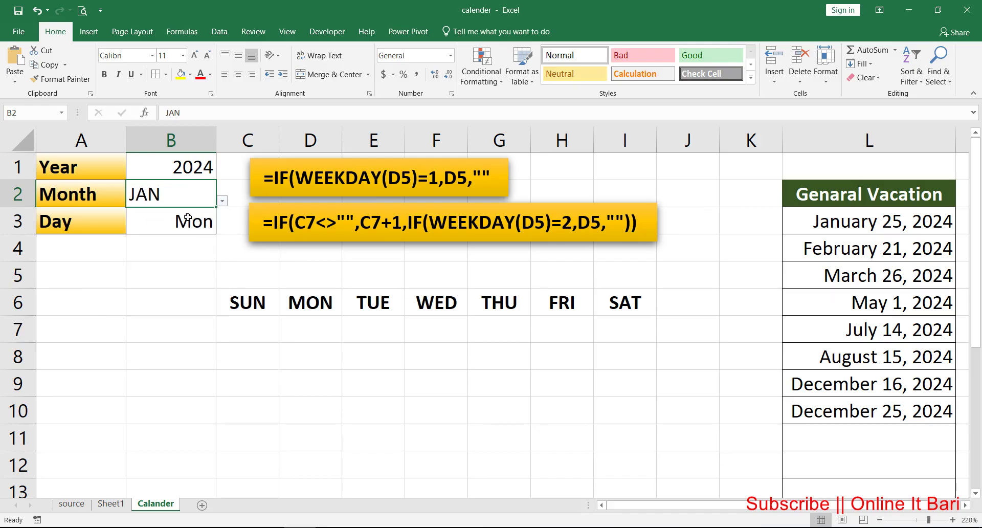
{"action": "left_click", "coordinate": [189, 221]}
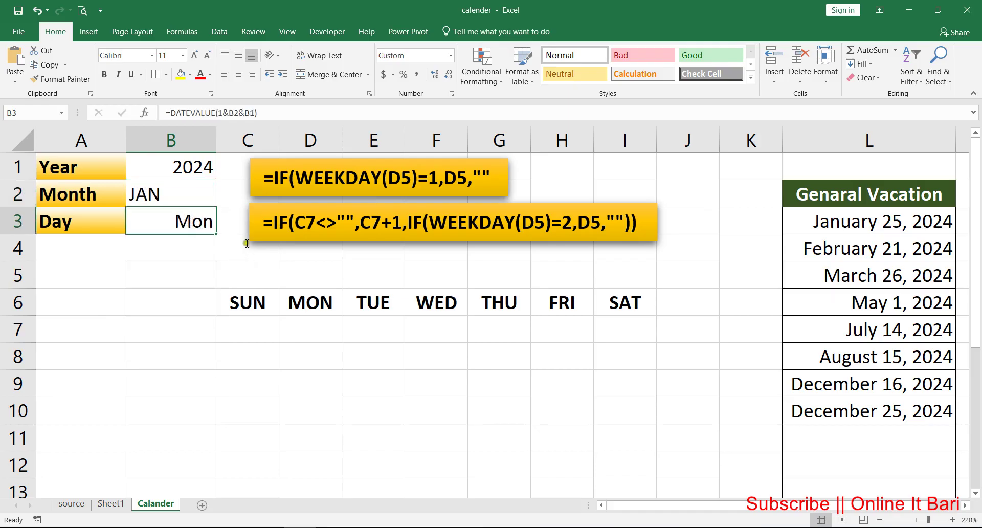
{"action": "left_click", "coordinate": [301, 264]}
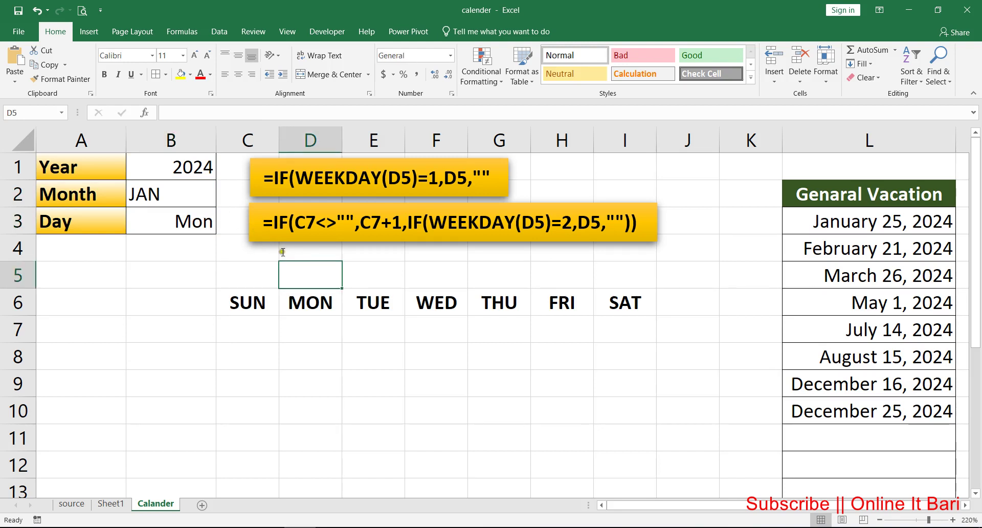
- Enter =B3 in cell D5 so it displays Mon
{"action": "left_click", "coordinate": [187, 218]}
{"action": "left_click", "coordinate": [310, 263]}
{"action": "type", "text": "="}
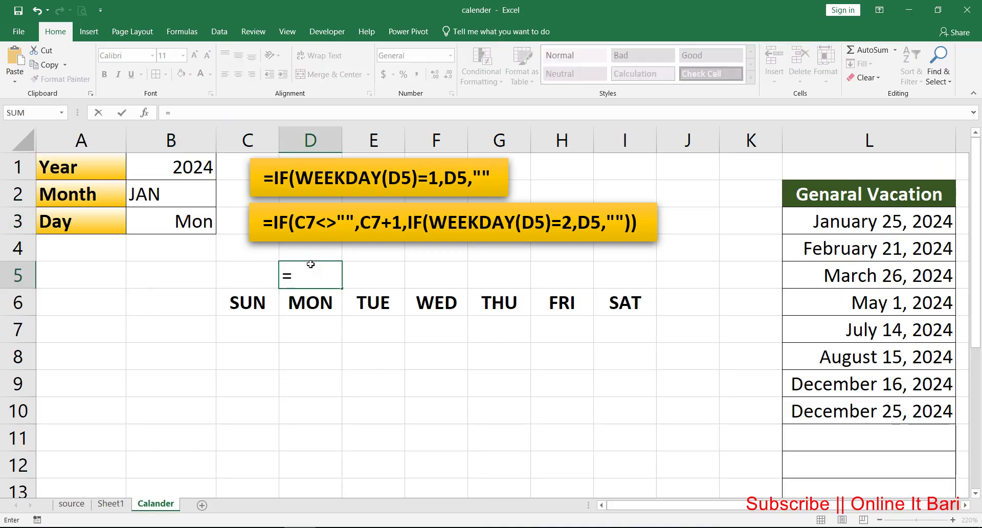
{"action": "left_click", "coordinate": [181, 223]}
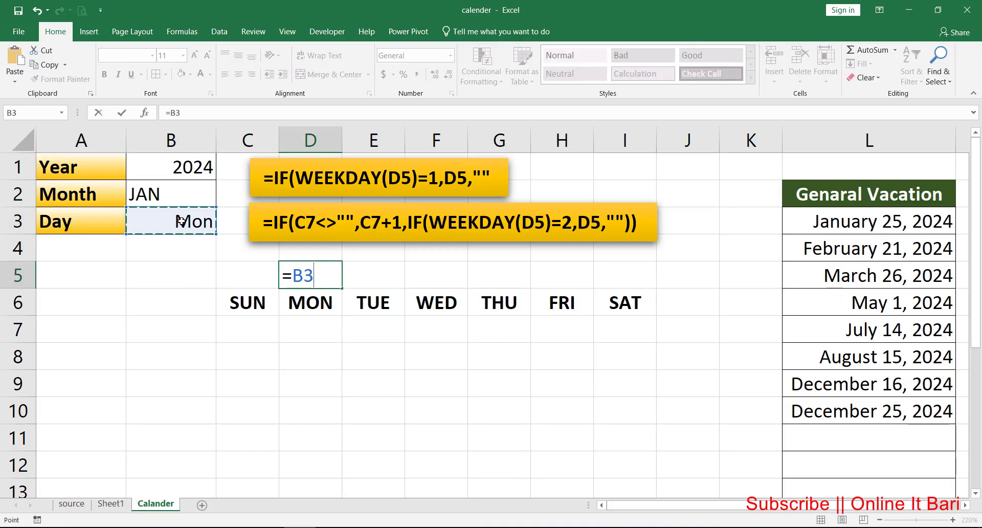
{"action": "key", "text": "Return"}
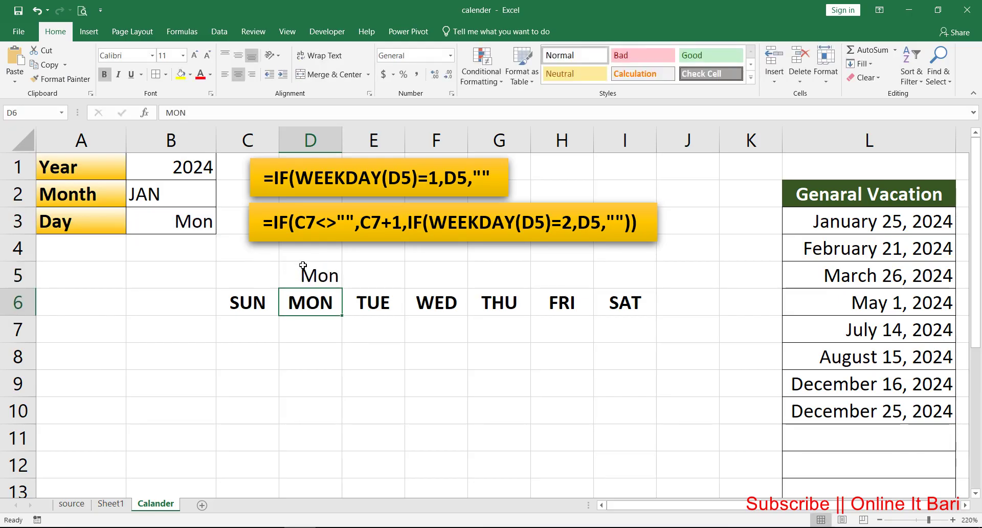
{"action": "left_click", "coordinate": [192, 223]}
{"action": "left_click", "coordinate": [305, 264]}
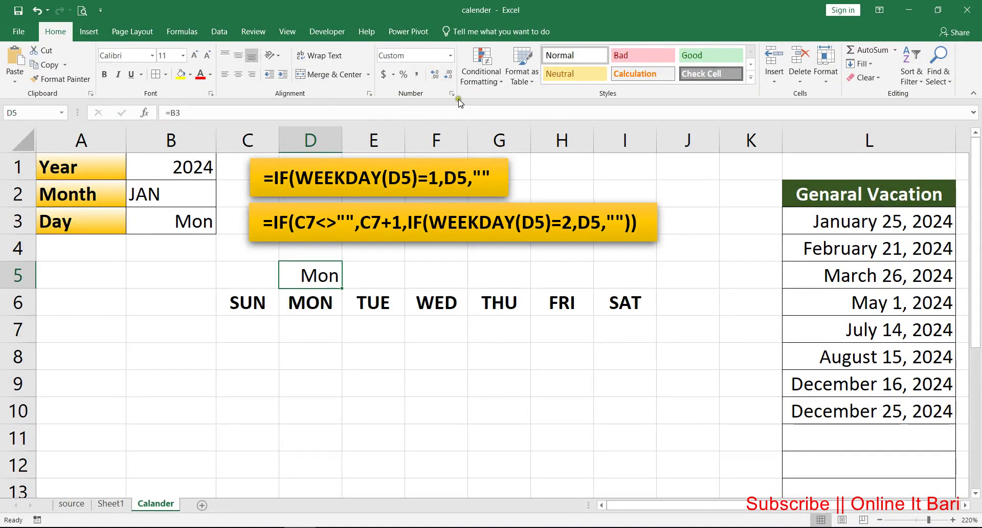
- Format D5 with the March 14, 2012 long date type, showing January 1, 2024
{"action": "left_click", "coordinate": [453, 93]}
{"action": "left_click_drag", "start_coordinate": [455, 97], "coordinate": [546, 93]}
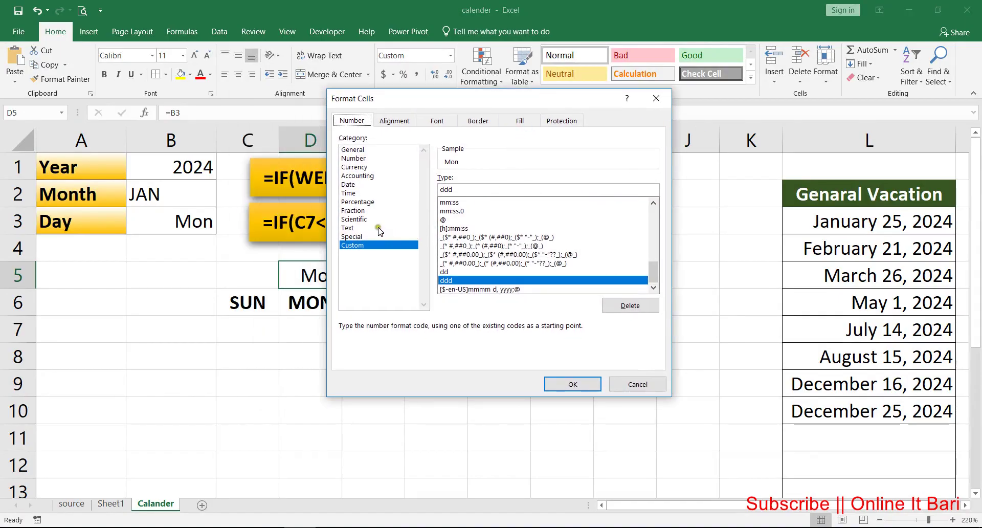
{"action": "key", "text": "super"}
{"action": "left_click", "coordinate": [423, 95]}
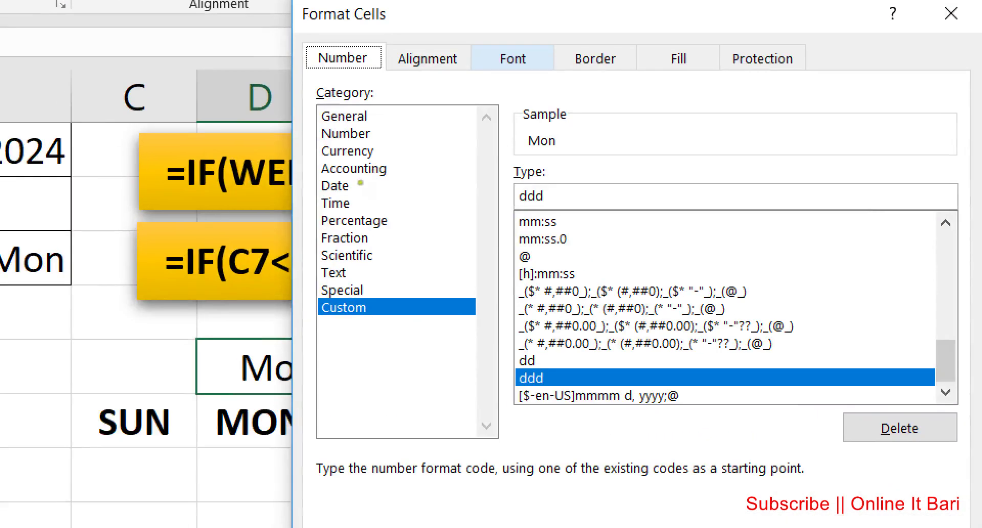
{"action": "left_click_drag", "start_coordinate": [351, 180], "coordinate": [362, 185]}
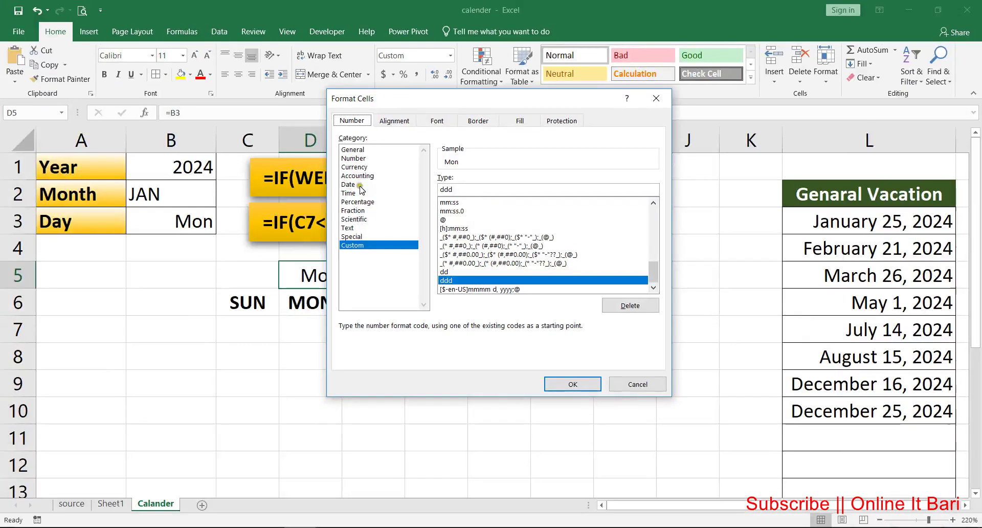
{"action": "left_click", "coordinate": [382, 188]}
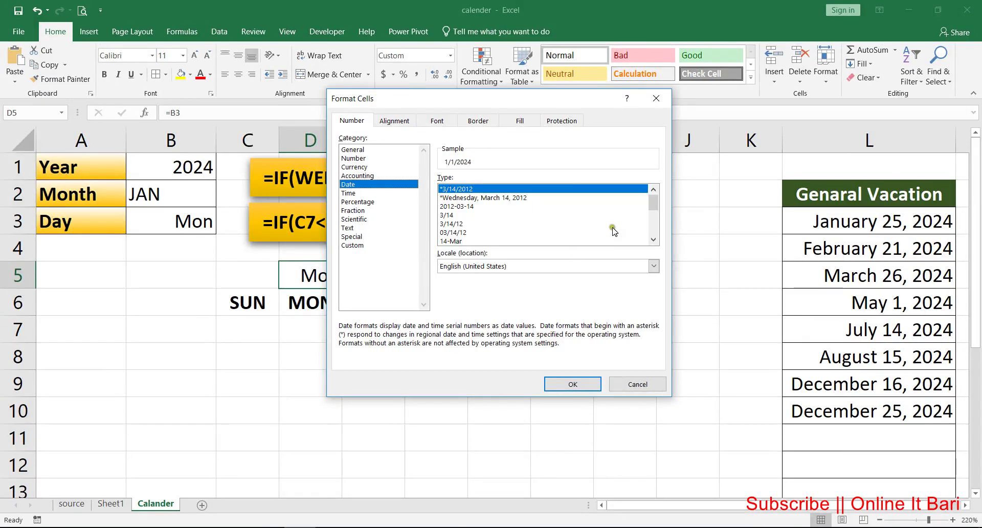
{"action": "left_click", "coordinate": [654, 240]}
{"action": "left_click", "coordinate": [654, 240]}
{"action": "left_click", "coordinate": [654, 240]}
{"action": "left_click", "coordinate": [654, 240]}
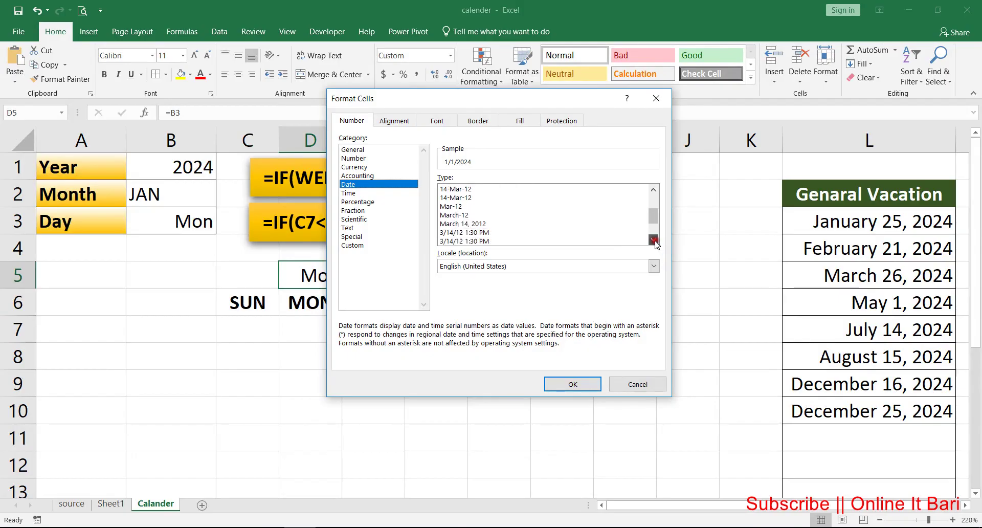
{"action": "left_click", "coordinate": [654, 240]}
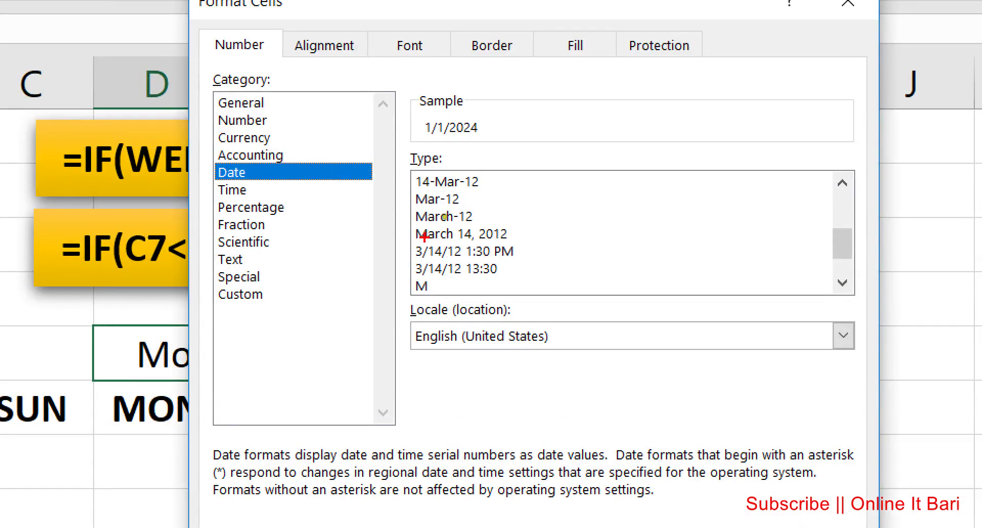
{"action": "left_click_drag", "start_coordinate": [415, 245], "coordinate": [496, 245]}
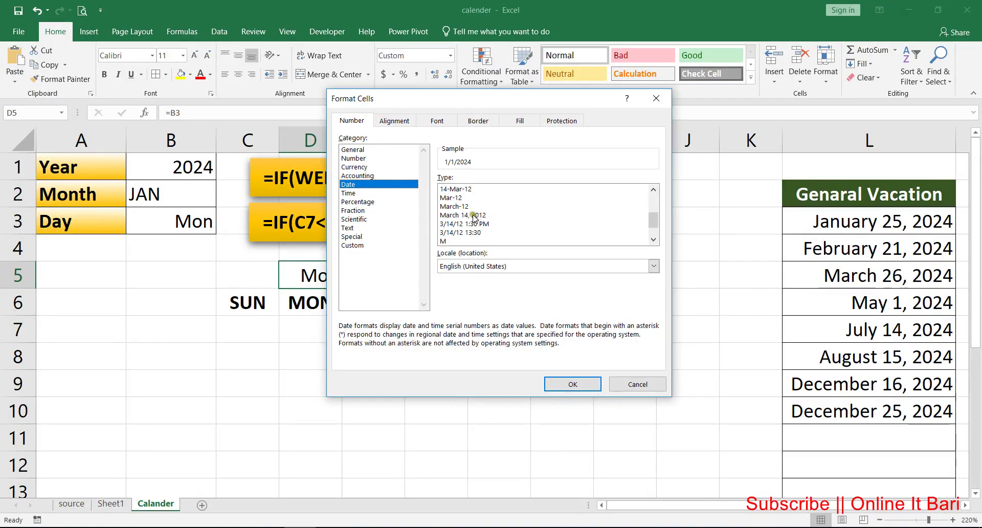
{"action": "left_click", "coordinate": [473, 215]}
{"action": "left_click", "coordinate": [573, 384]}
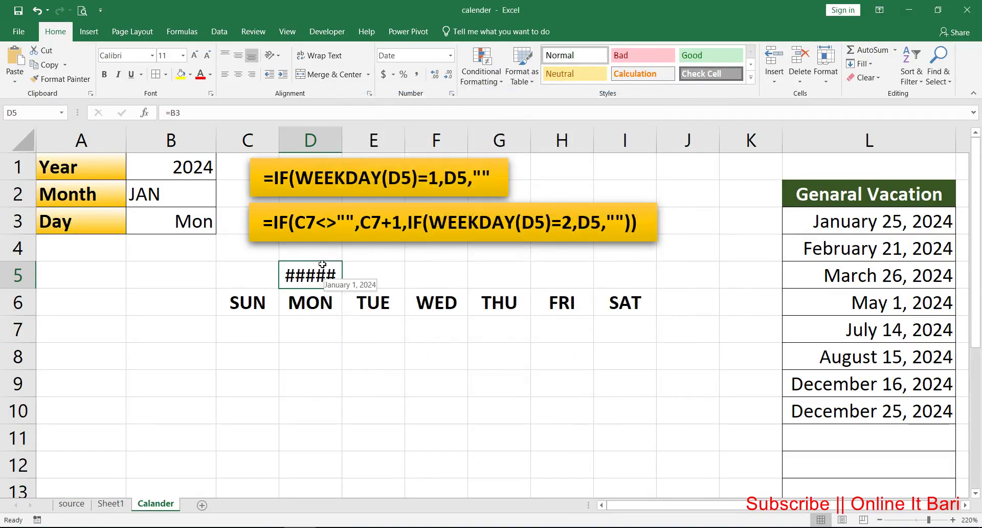
- Merge and centre D5:I5 so January 1, 2024 titles the weekday headers
{"action": "left_click_drag", "start_coordinate": [312, 263], "coordinate": [615, 264]}
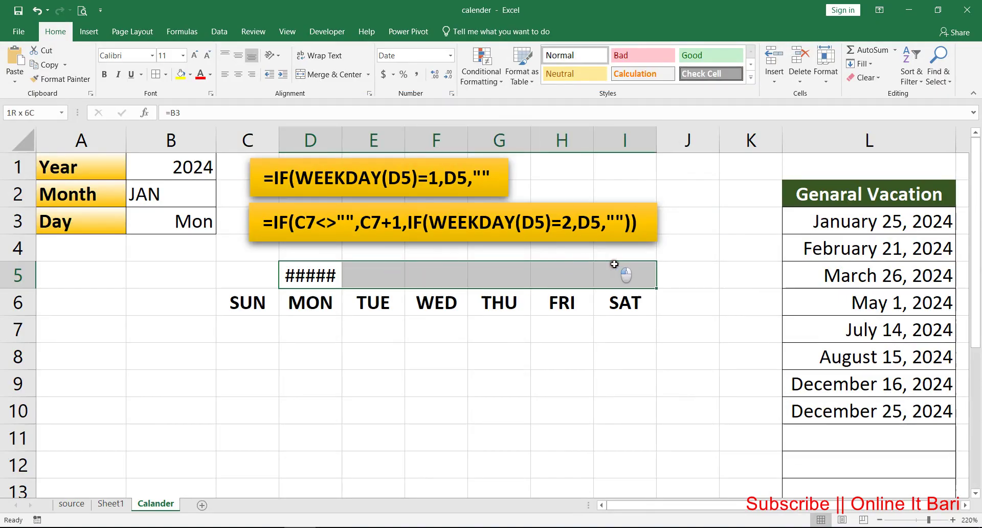
{"action": "left_click_drag", "start_coordinate": [306, 263], "coordinate": [602, 264]}
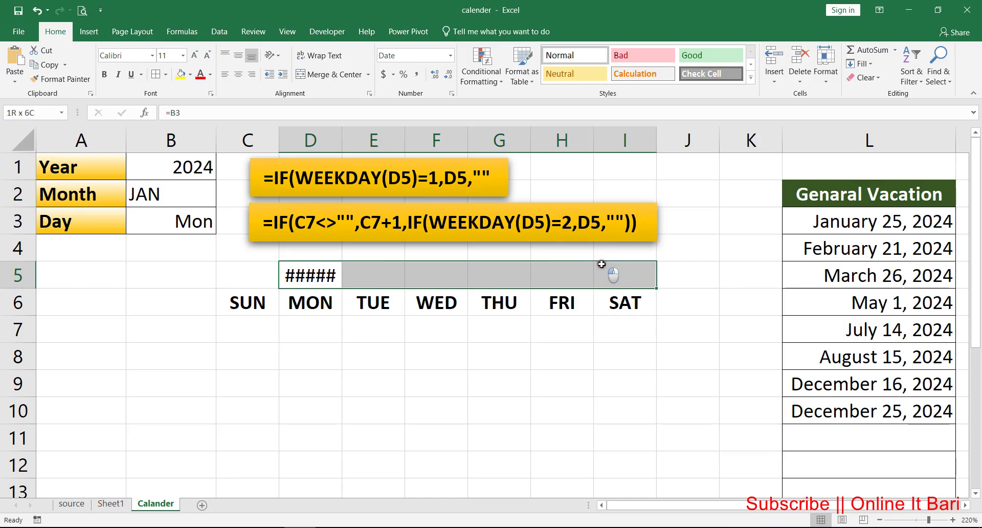
{"action": "left_click", "coordinate": [334, 74]}
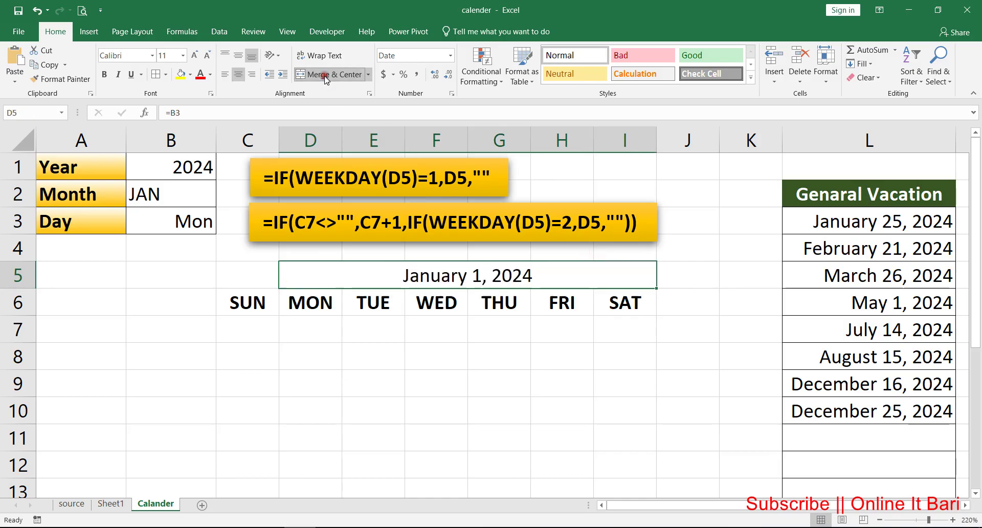
{"action": "left_click", "coordinate": [451, 353]}
{"action": "left_click", "coordinate": [411, 264]}
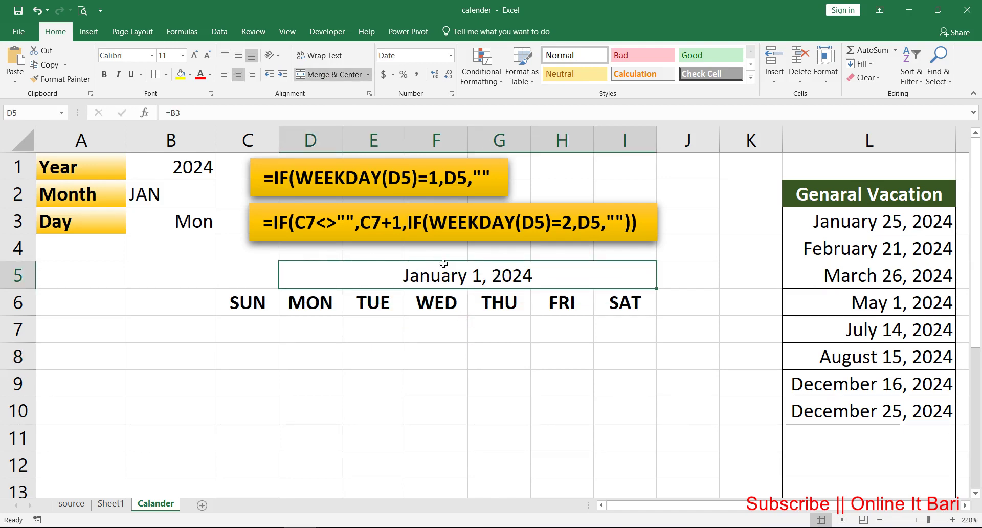
{"action": "left_click", "coordinate": [257, 264]}
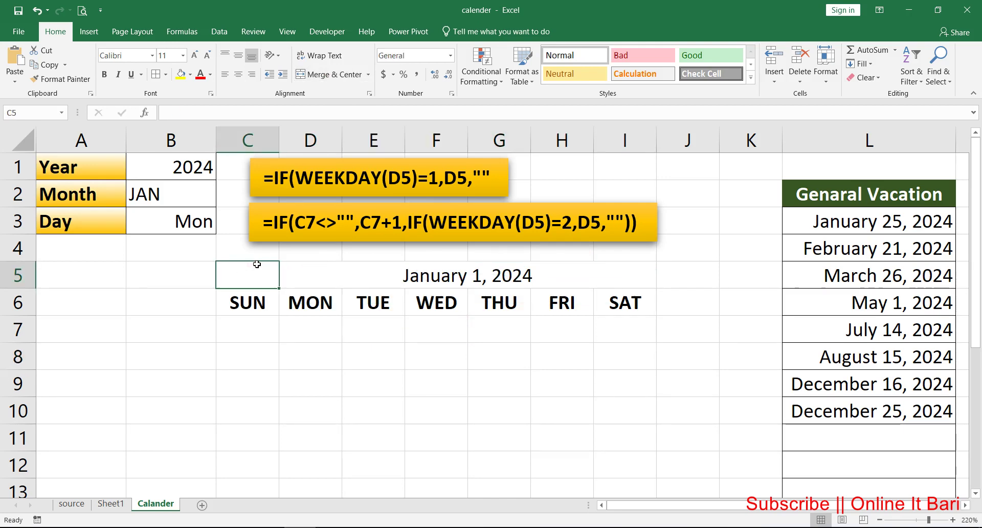
- Enter =MONTH(D5) in C5, showing 1, and centre it
{"action": "type", "text": "=m"}
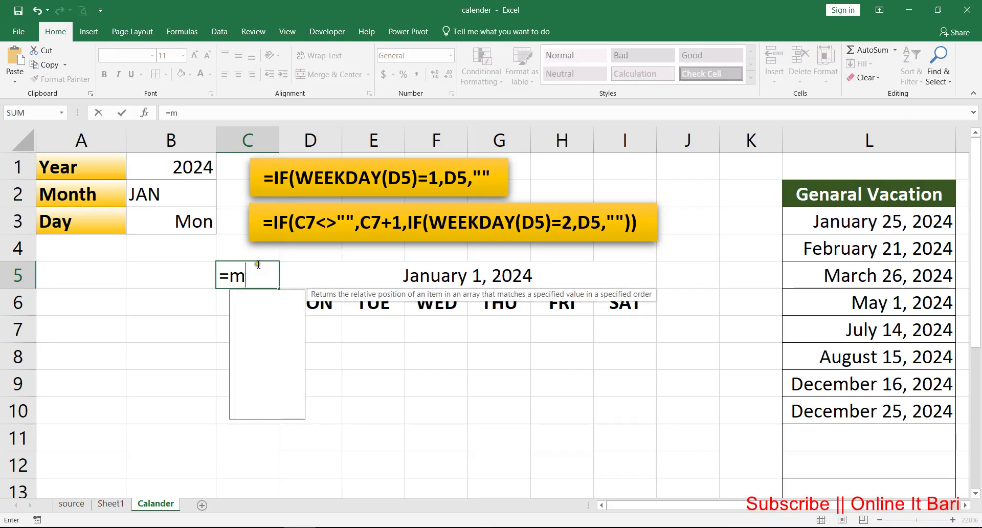
{"action": "type", "text": "ont"}
{"action": "key", "text": "Tab"}
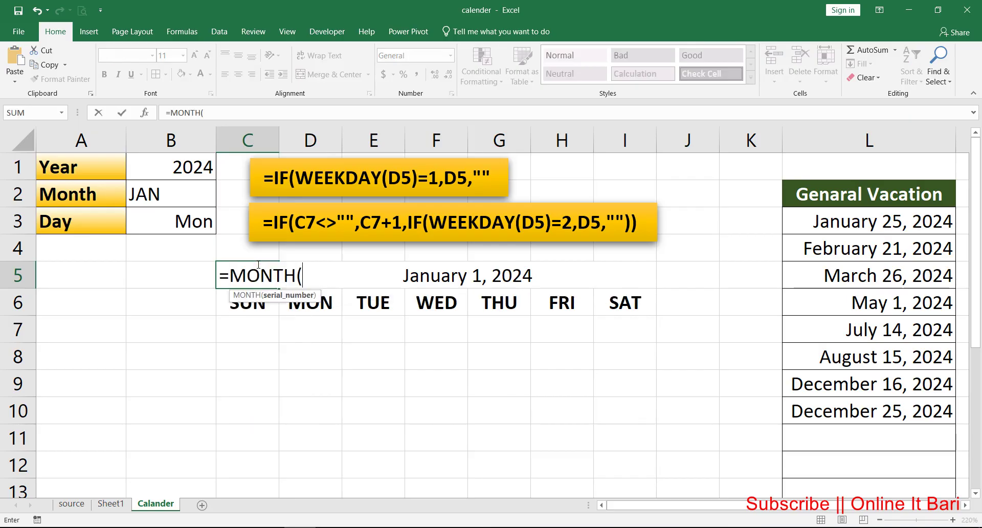
{"action": "left_click", "coordinate": [440, 264]}
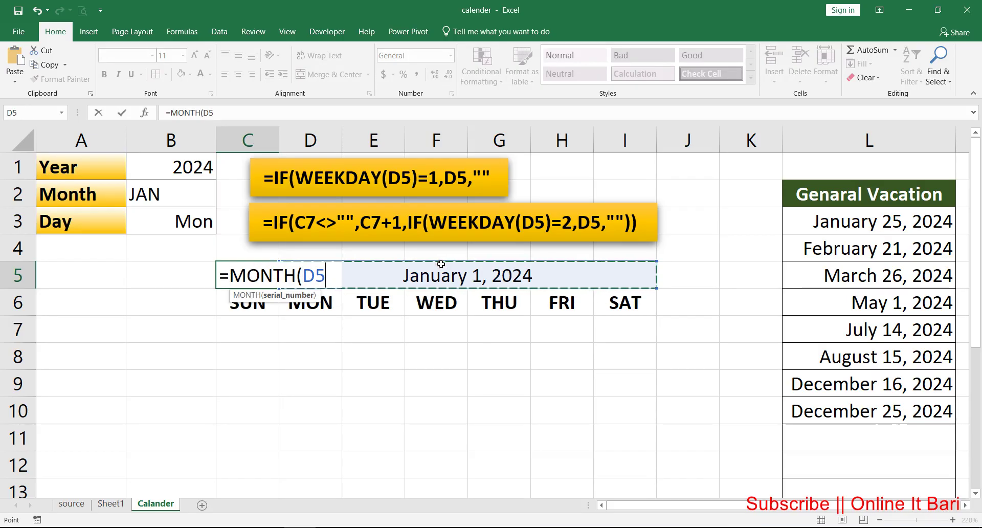
{"action": "key", "text": "Return"}
{"action": "left_click", "coordinate": [390, 264]}
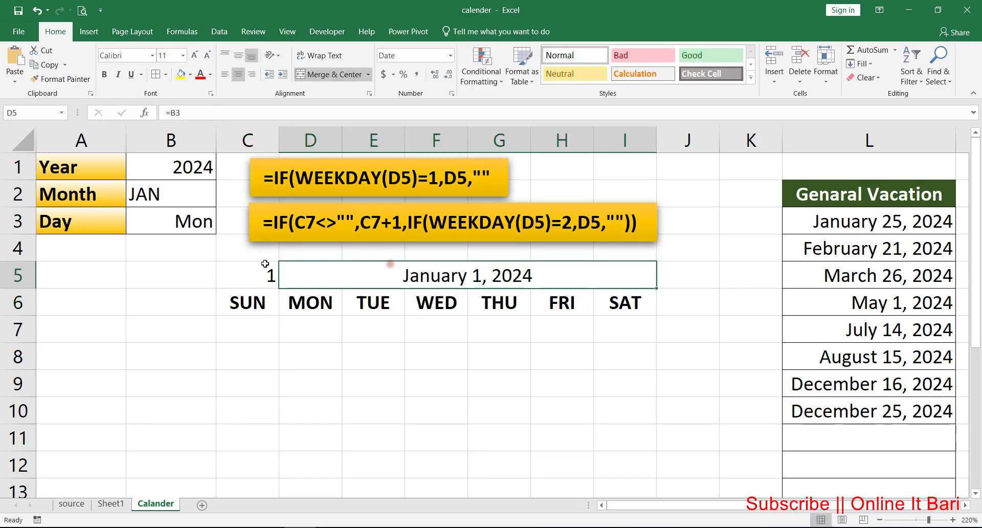
{"action": "left_click", "coordinate": [262, 264]}
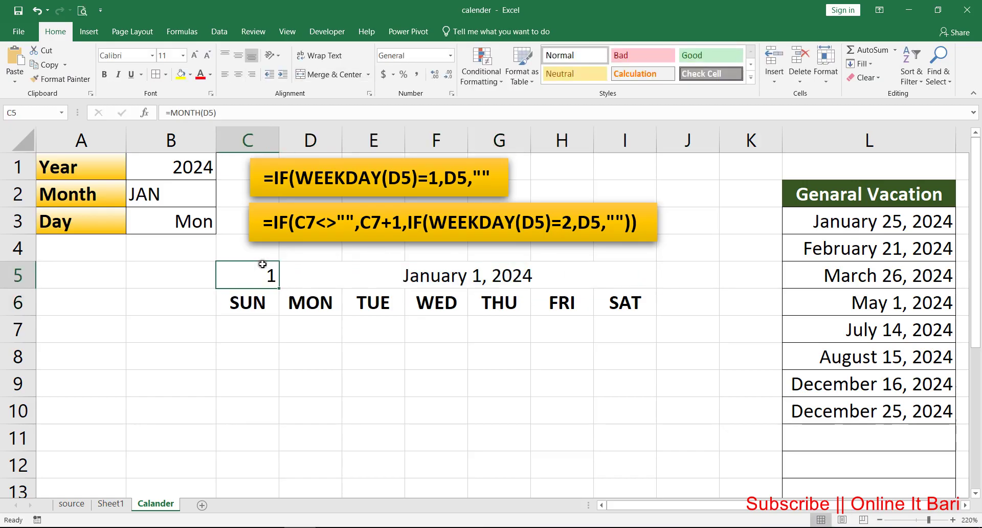
{"action": "left_click", "coordinate": [239, 75]}
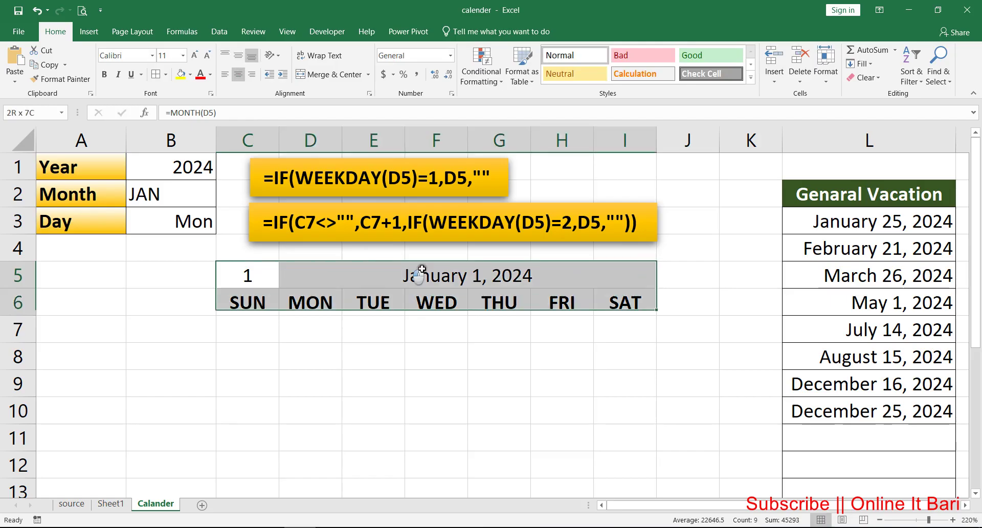
- Add all borders to the C5:I6 header block and move to C7
{"action": "left_click_drag", "start_coordinate": [253, 269], "coordinate": [624, 301]}
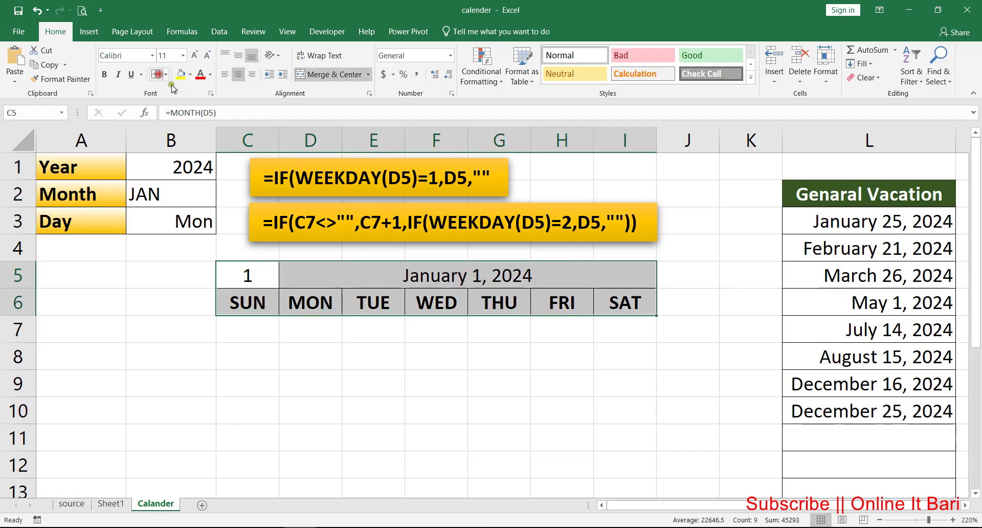
{"action": "left_click", "coordinate": [330, 327]}
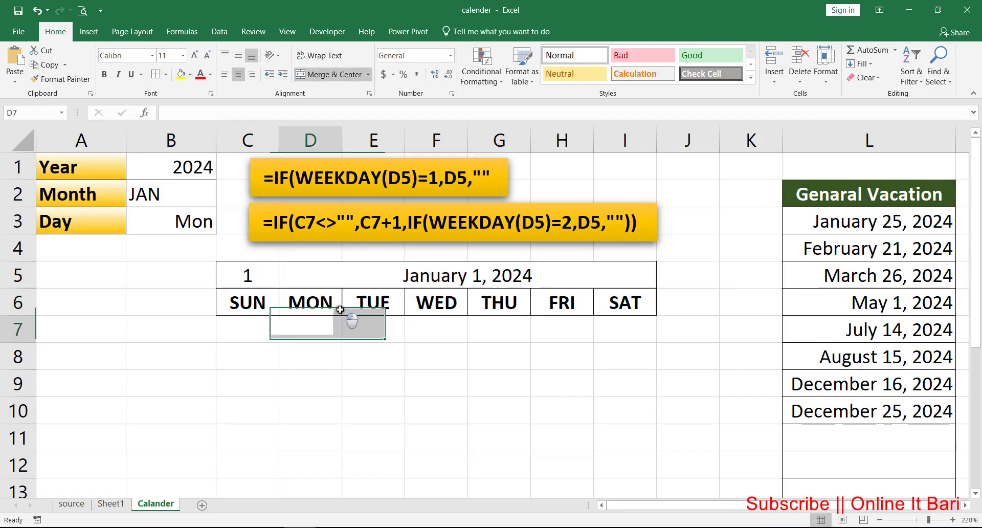
{"action": "left_click", "coordinate": [335, 264]}
{"action": "key", "text": "Left"}
{"action": "key", "text": "Down"}
{"action": "key", "text": "Down"}
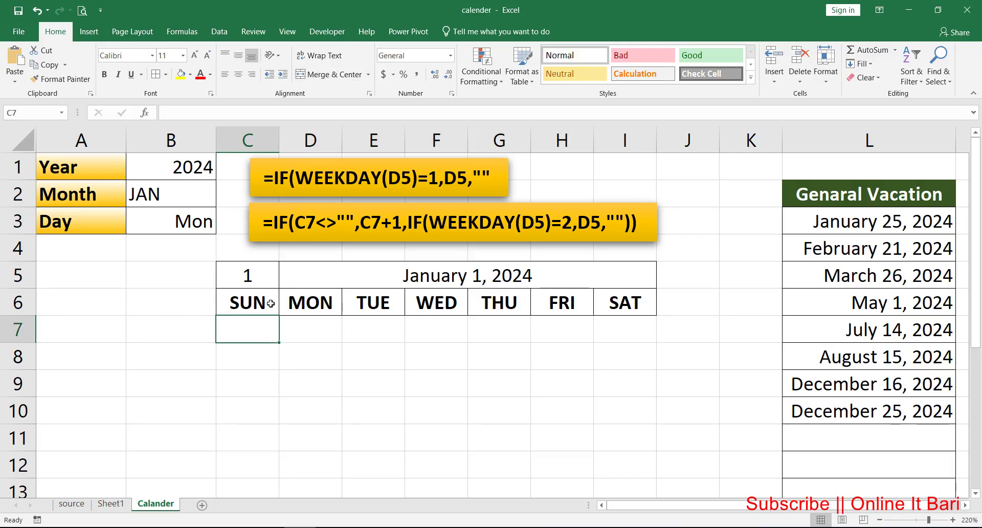
- Type =IF(WEEKDAY(D5)=1,D5,"" in C7 to show D5 only when it's a Sunday
{"action": "type", "text": "="}
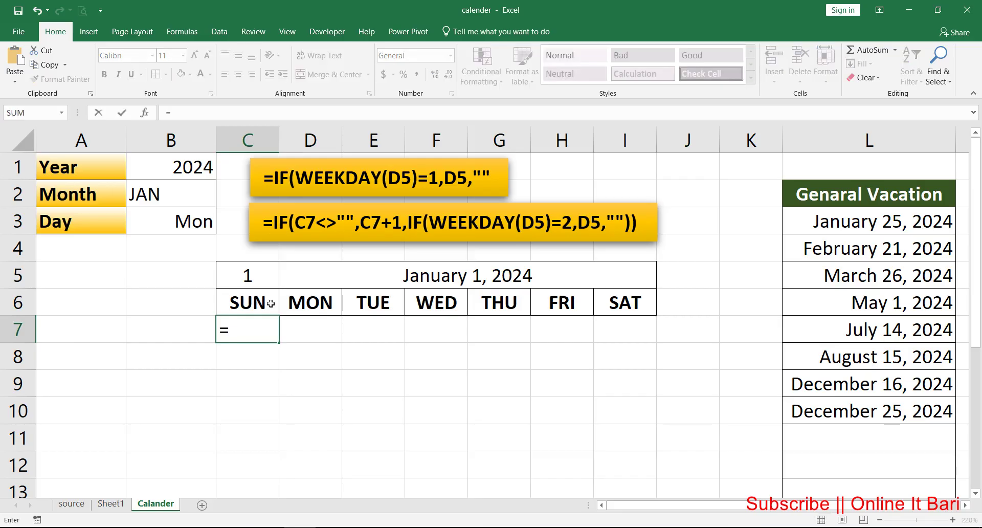
{"action": "type", "text": "if"}
{"action": "key", "text": "Tab"}
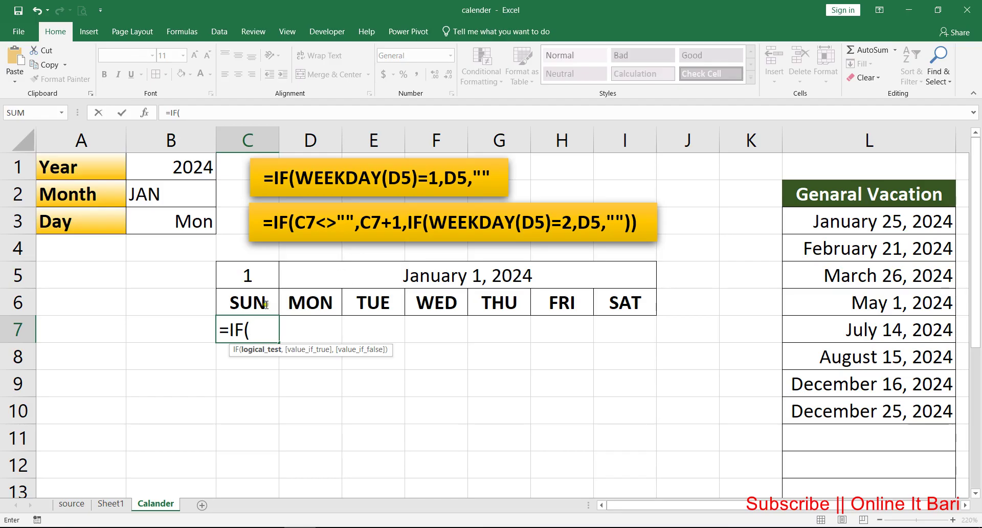
{"action": "type", "text": "w"}
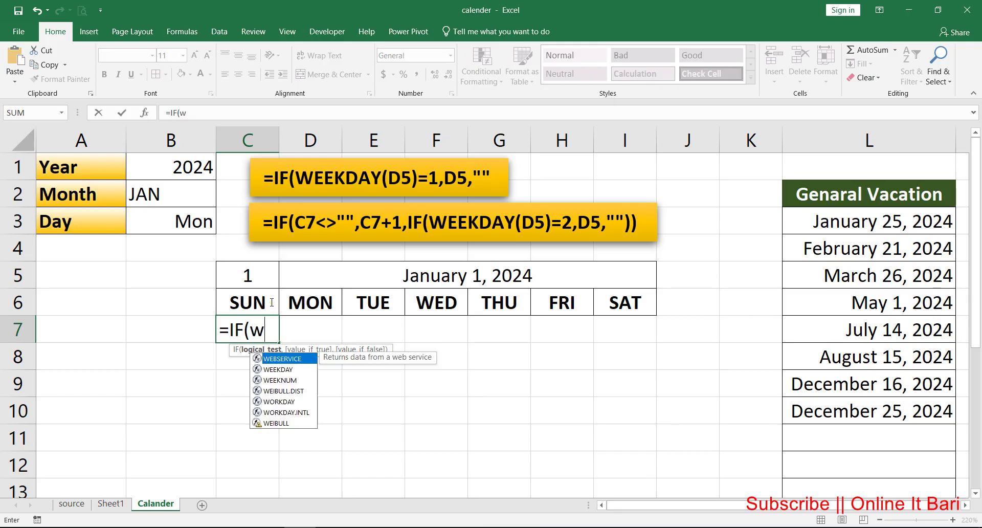
{"action": "type", "text": "eek"}
{"action": "key", "text": "Tab"}
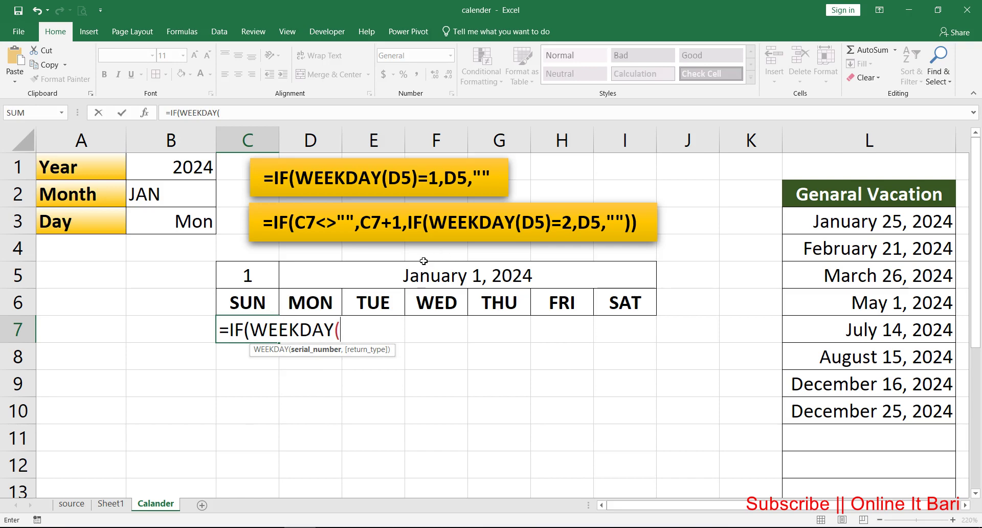
{"action": "left_click", "coordinate": [398, 264]}
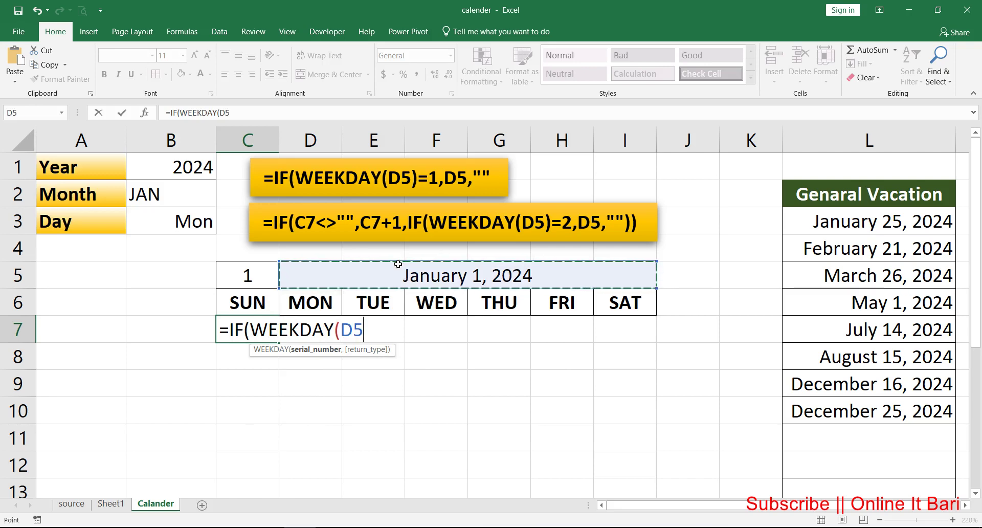
{"action": "type", "text": ")"}
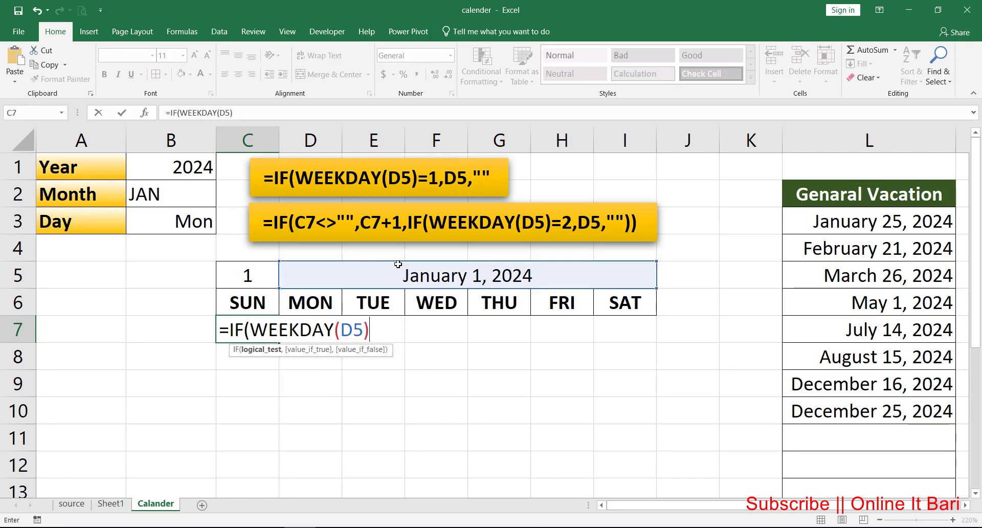
{"action": "type", "text": "=1"}
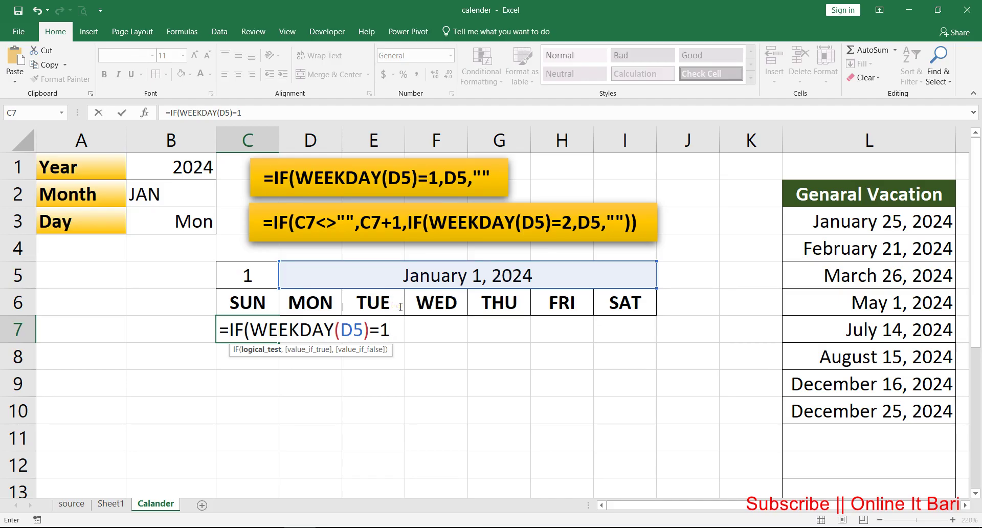
{"action": "type", "text": ","}
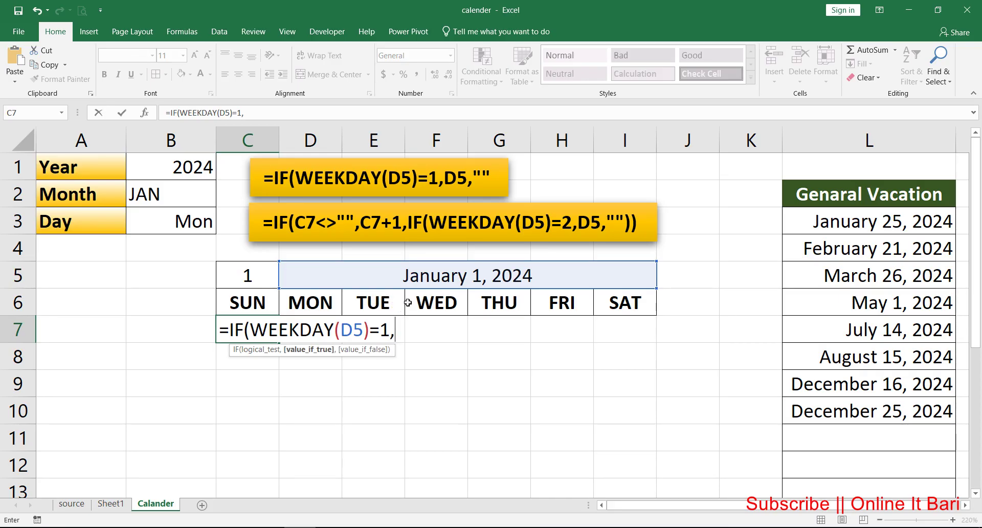
{"action": "left_click", "coordinate": [414, 263]}
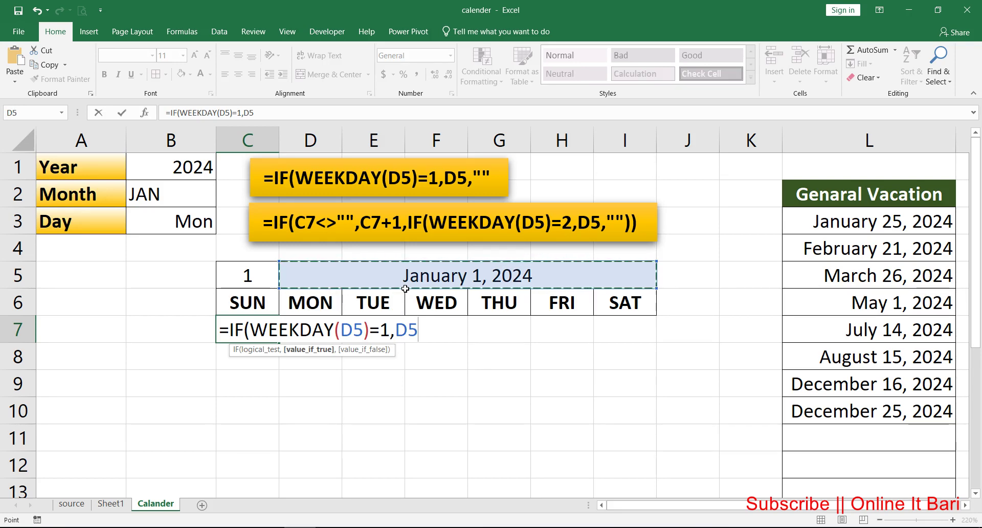
{"action": "type", "text": ","}
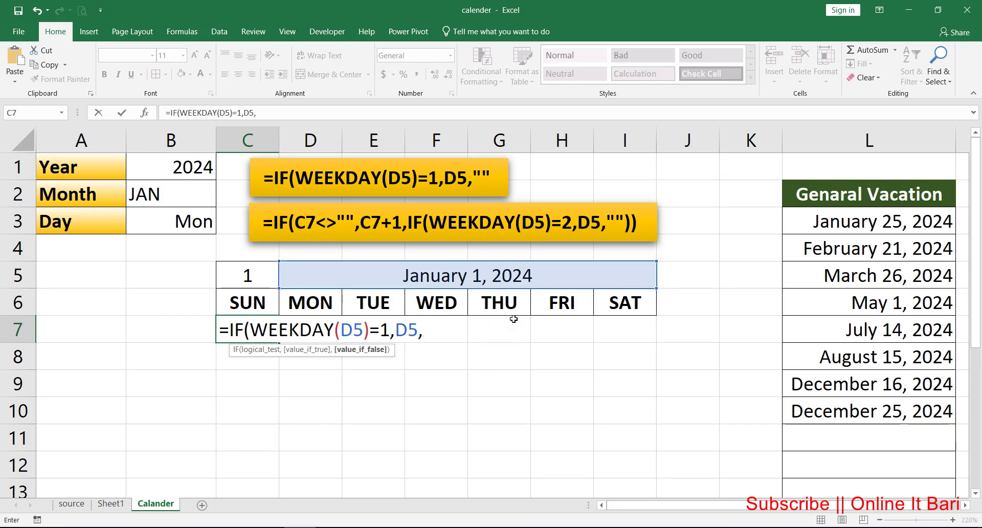
{"action": "type", "text": "\"\""}
{"action": "key", "text": "Return"}
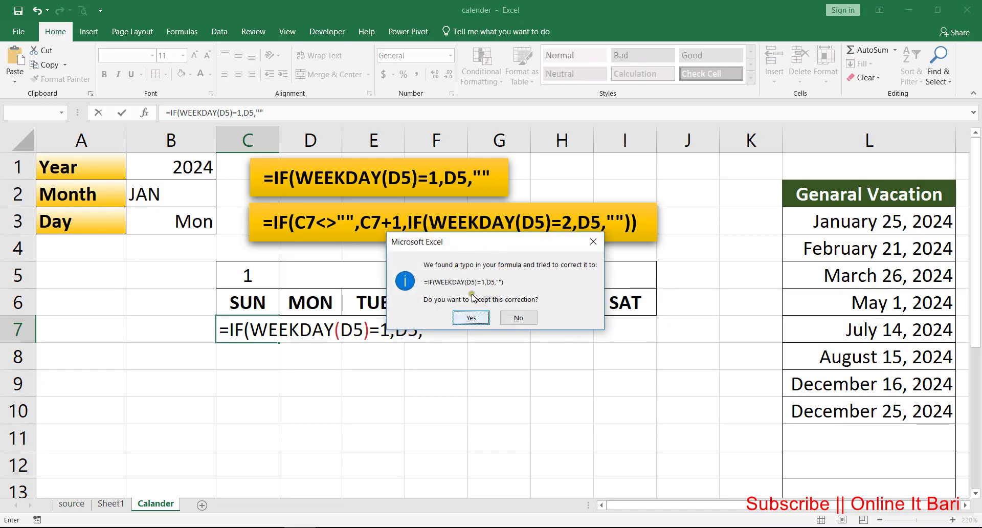
- Accept Excel's correction to =IF(WEEKDAY(D5)=1,D5,"") in C7 and move to D7
{"action": "left_click", "coordinate": [471, 316]}
{"action": "left_click", "coordinate": [271, 316]}
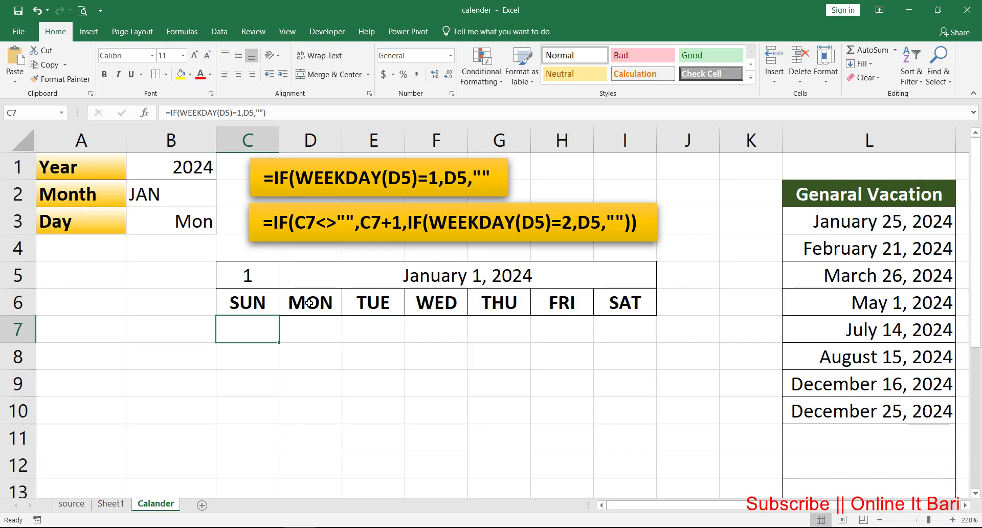
{"action": "key", "text": "Right"}
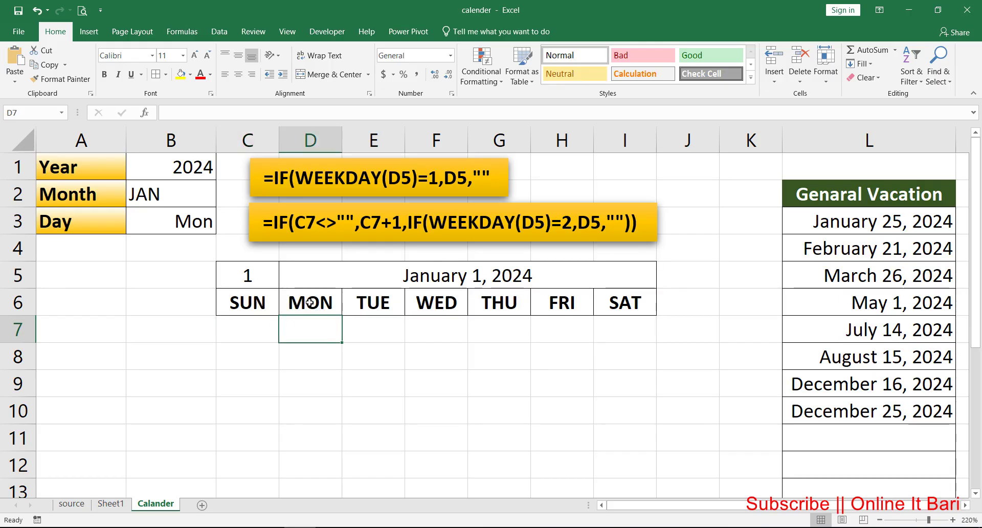
- Start D7's formula with =IF(C7<>"",C7+1 to continue from the Sunday cell
{"action": "type", "text": "="}
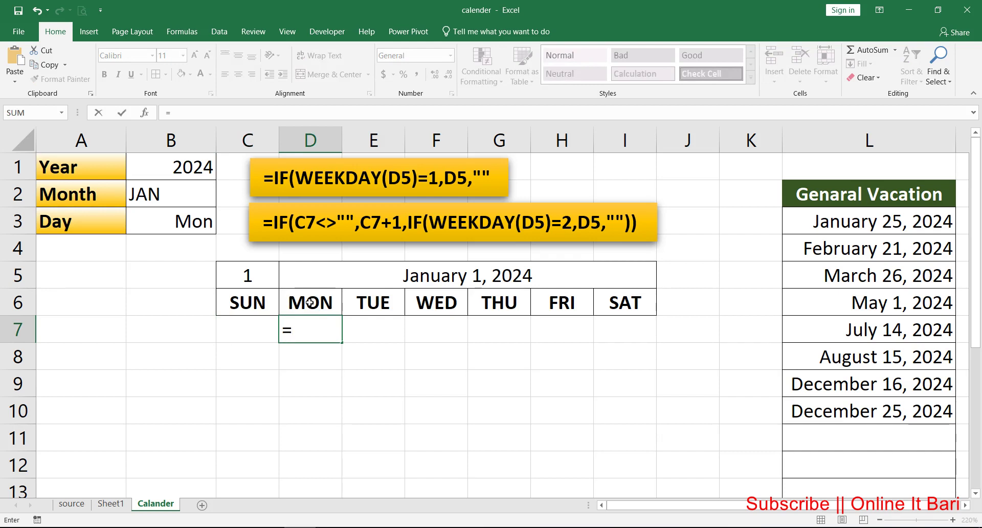
{"action": "type", "text": "if"}
{"action": "key", "text": "Tab"}
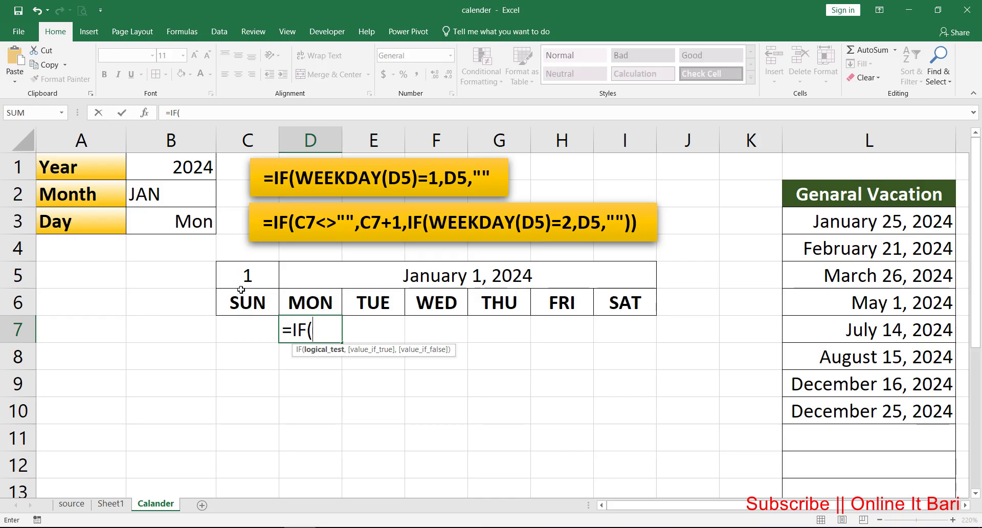
{"action": "left_click", "coordinate": [243, 322]}
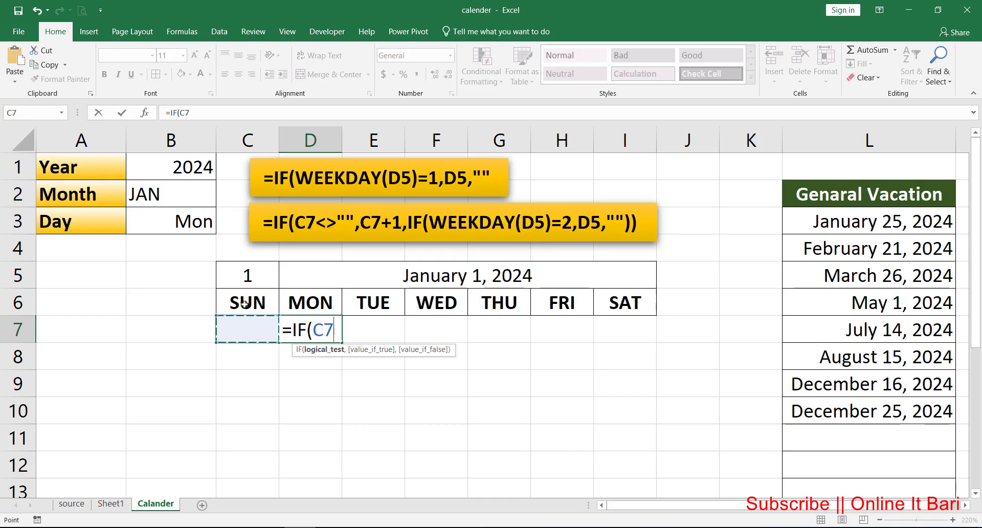
{"action": "type", "text": "<"}
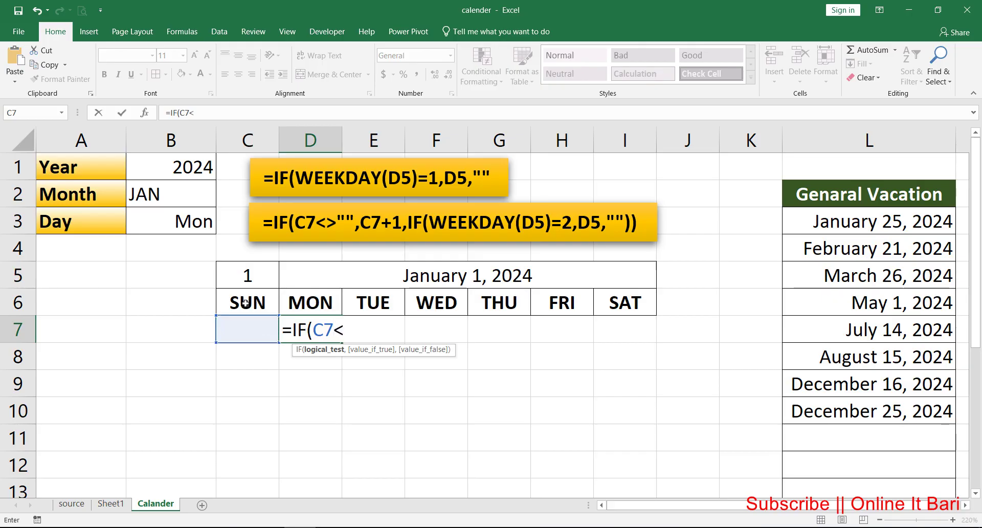
{"action": "type", "text": ">"}
{"action": "type", "text": "\"\""}
{"action": "type", "text": ","}
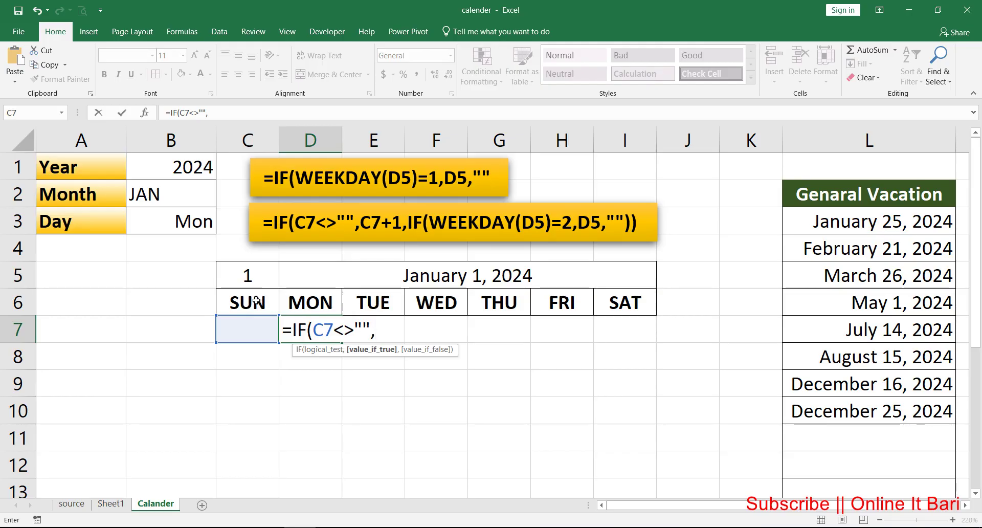
{"action": "left_click", "coordinate": [251, 327]}
{"action": "type", "text": "+1"}
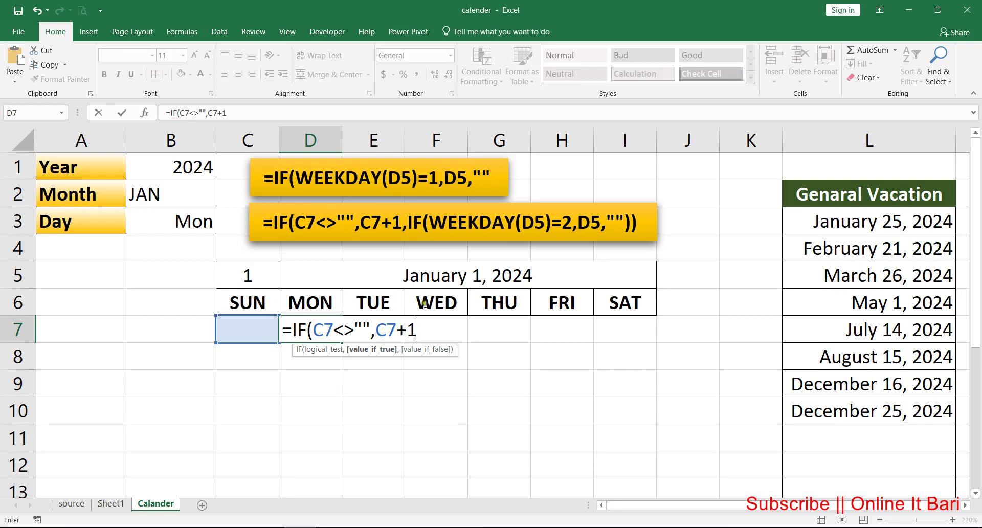
- Complete it with IF(WEEKDAY(D5)=2,D5,"") and commit, showing 45292
{"action": "type", "text": ","}
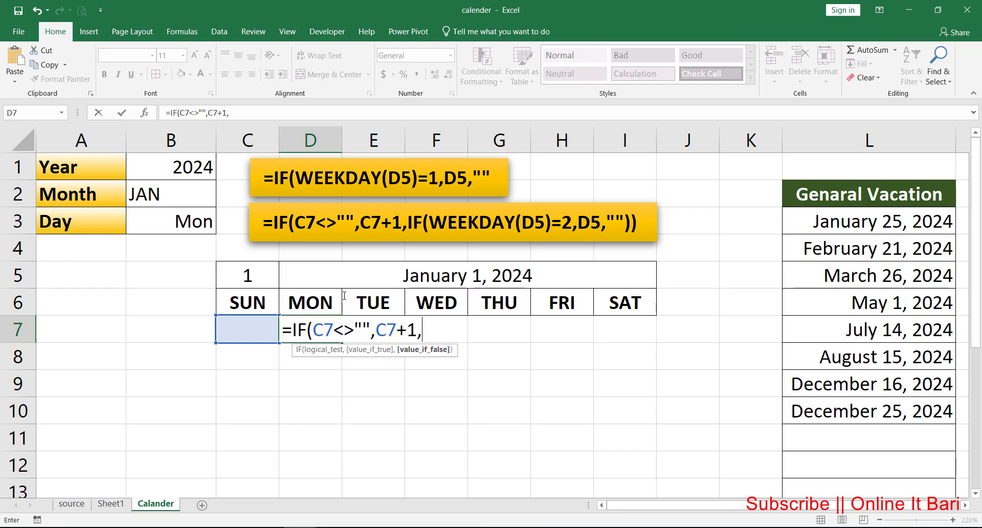
{"action": "type", "text": "I"}
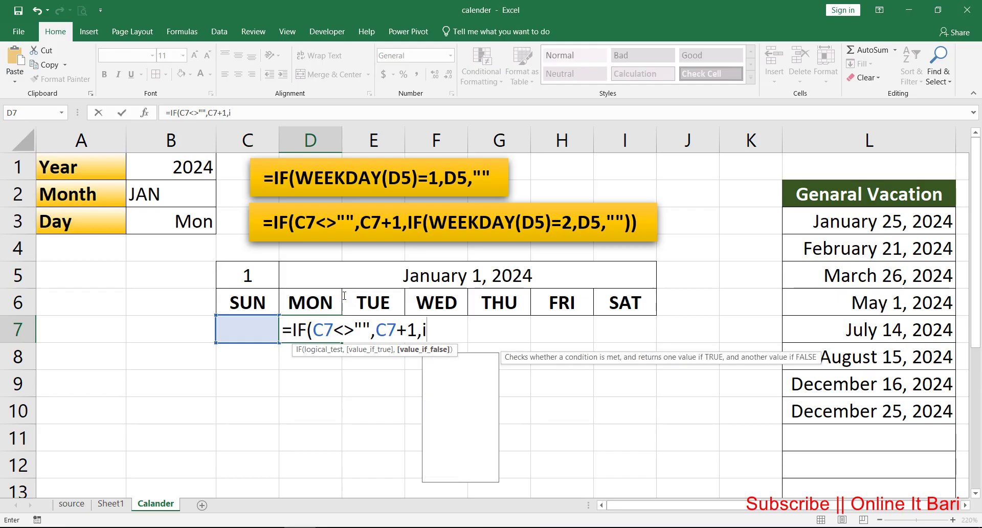
{"action": "type", "text": "F("}
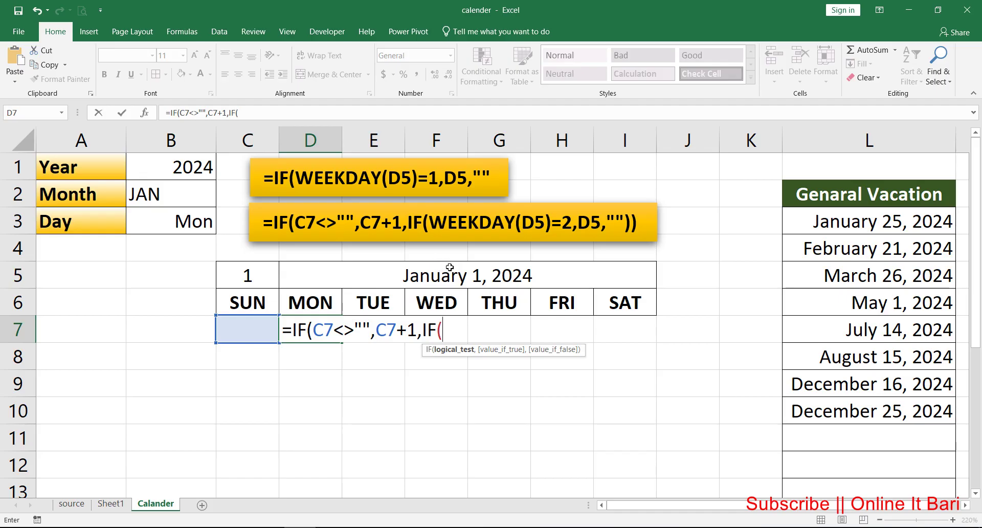
{"action": "type", "text": "w"}
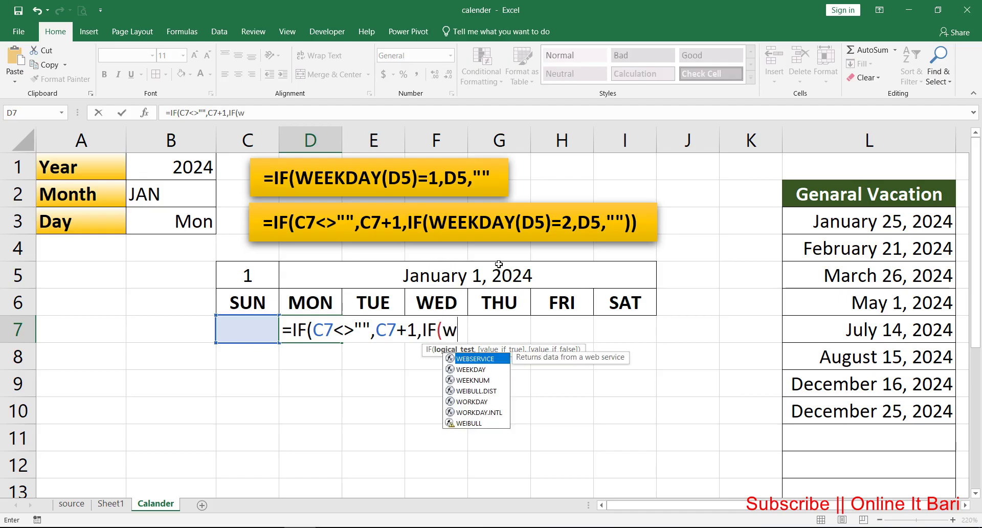
{"action": "type", "text": "eek"}
{"action": "key", "text": "Tab"}
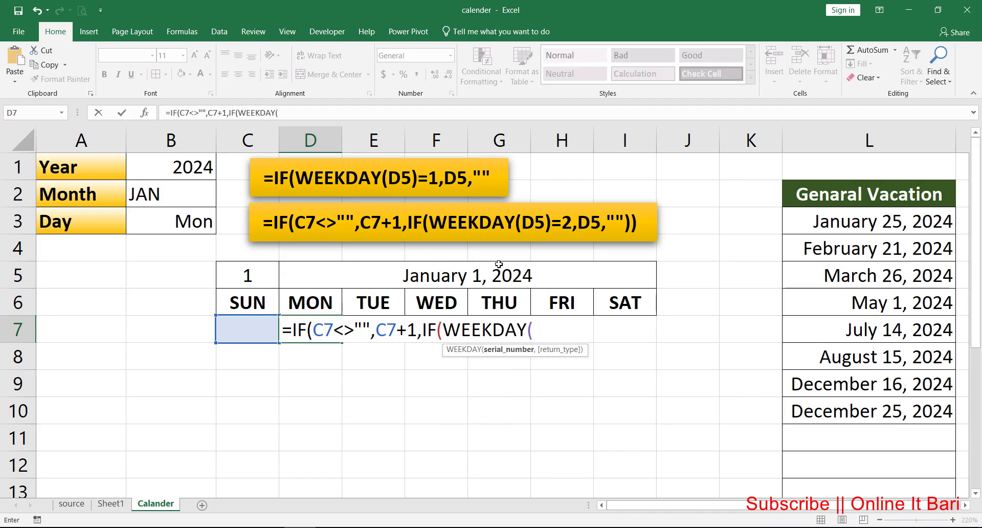
{"action": "left_click", "coordinate": [455, 264]}
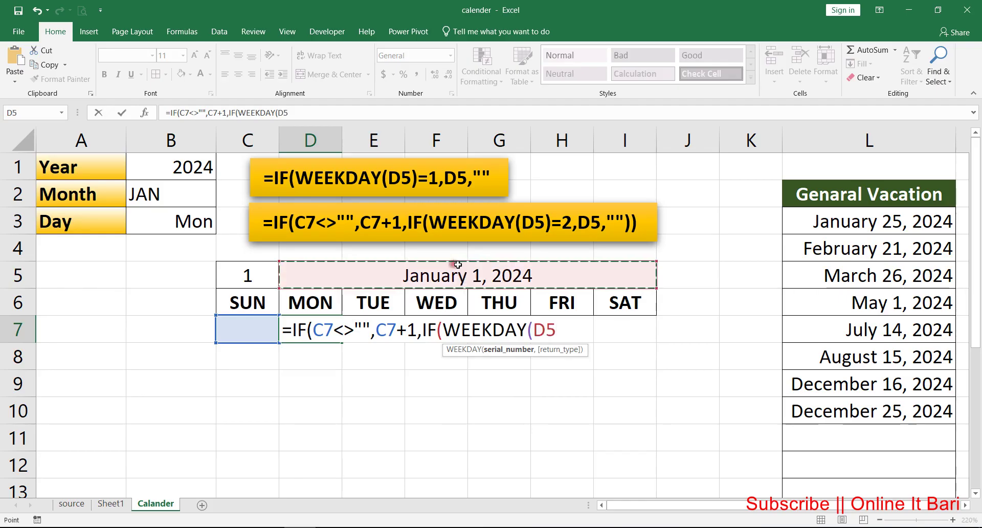
{"action": "type", "text": ")=2"}
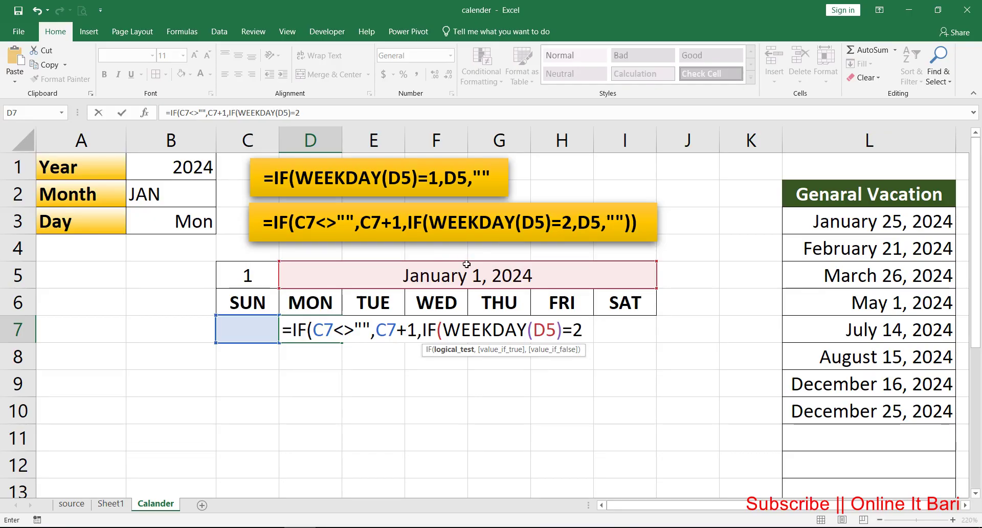
{"action": "type", "text": ","}
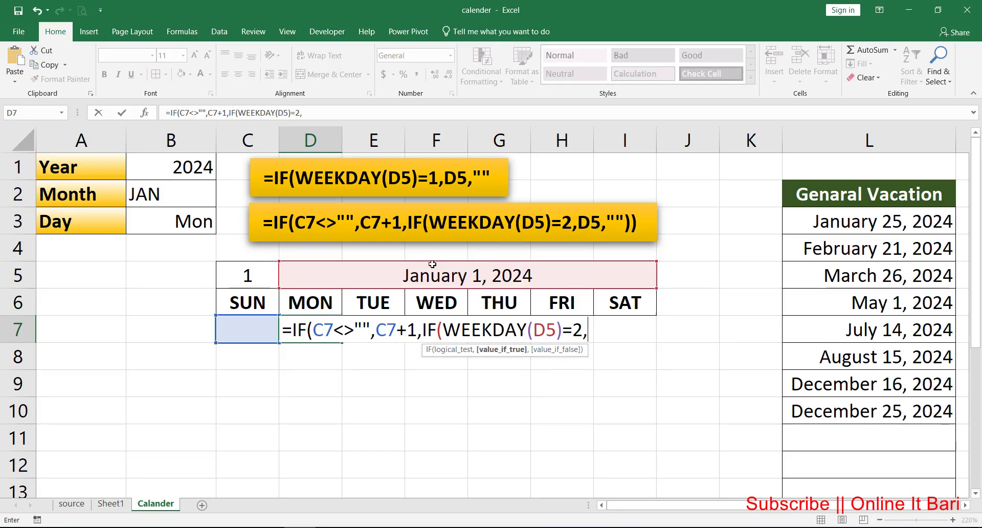
{"action": "left_click", "coordinate": [432, 264]}
{"action": "type", "text": ","}
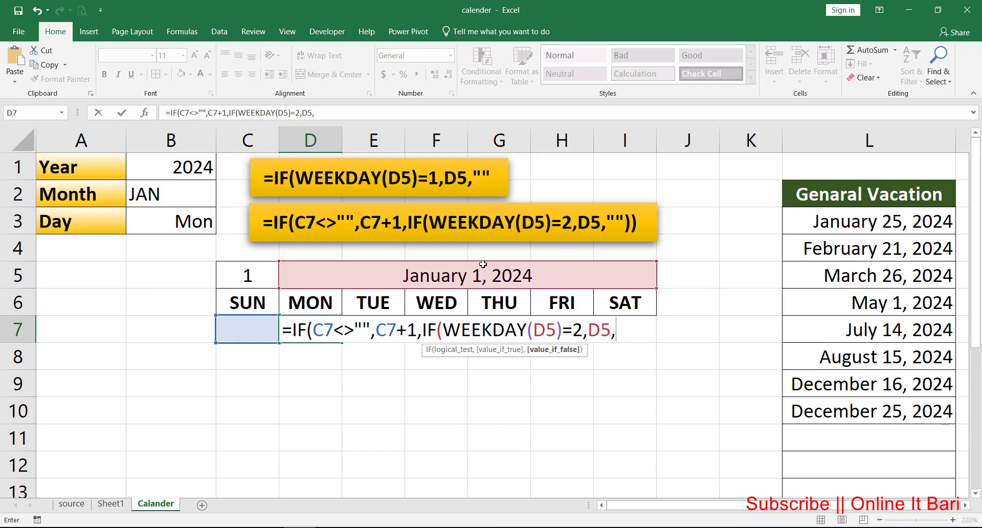
{"action": "type", "text": "\"\""}
{"action": "type", "text": ")"}
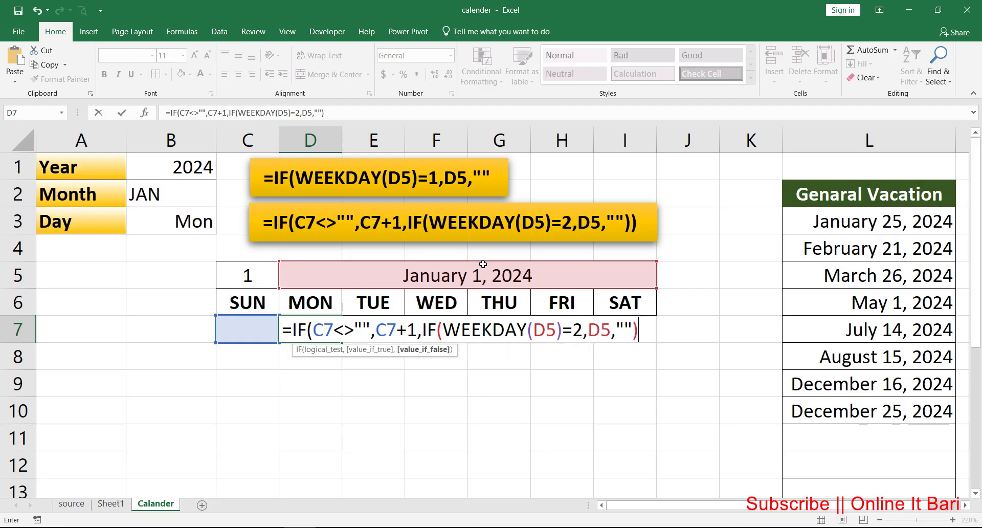
{"action": "type", "text": ")"}
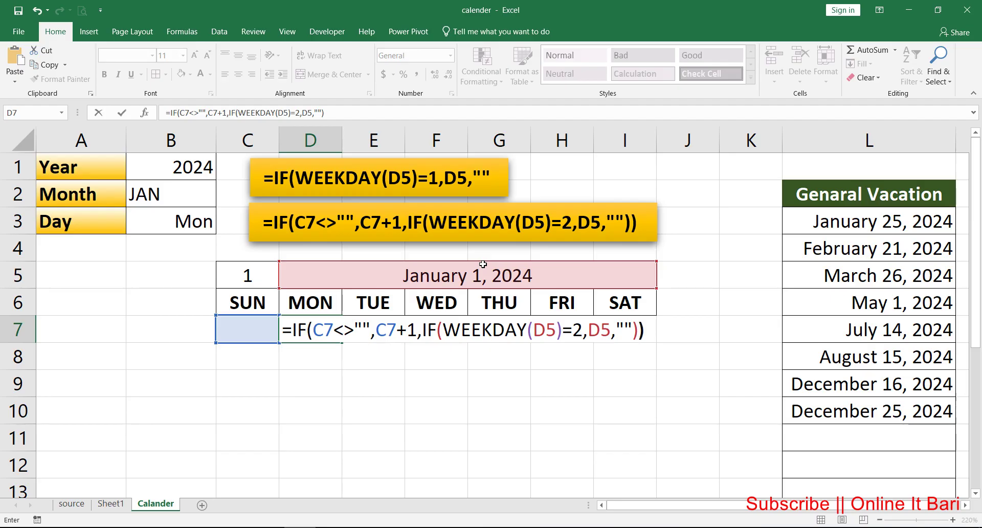
{"action": "key", "text": "Return"}
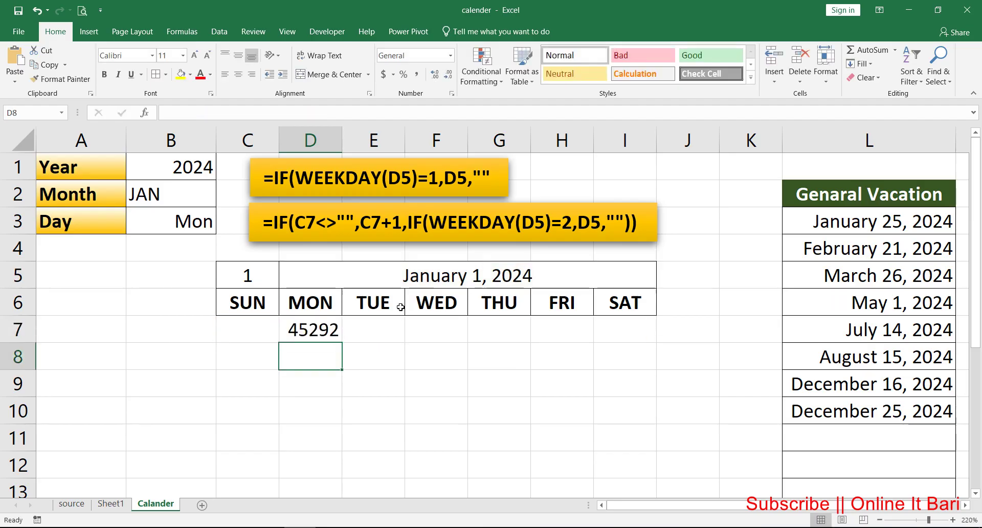
- Lock both D5 references in D7 as $D$5 and fill to I7, giving 45292–45297
{"action": "key", "text": "Up"}
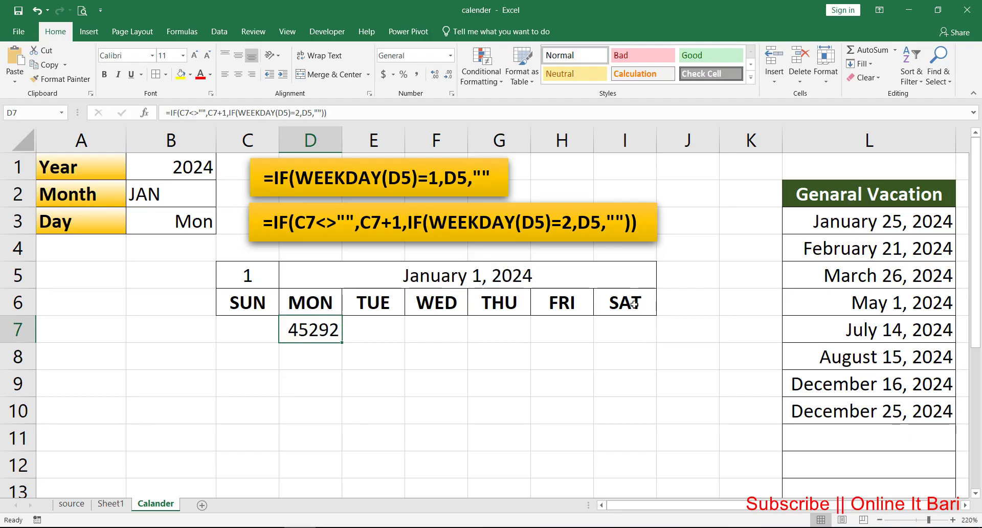
{"action": "key", "text": "Right"}
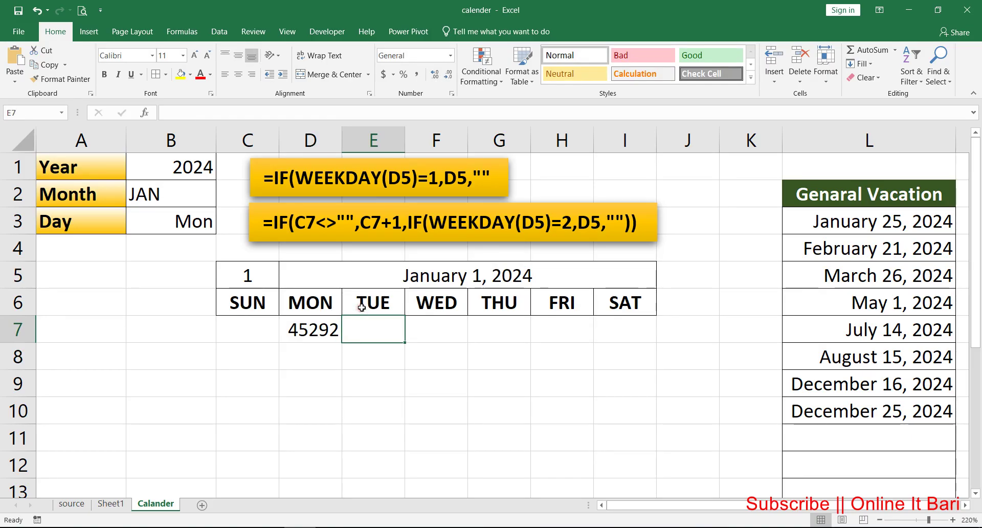
{"action": "key", "text": "Left"}
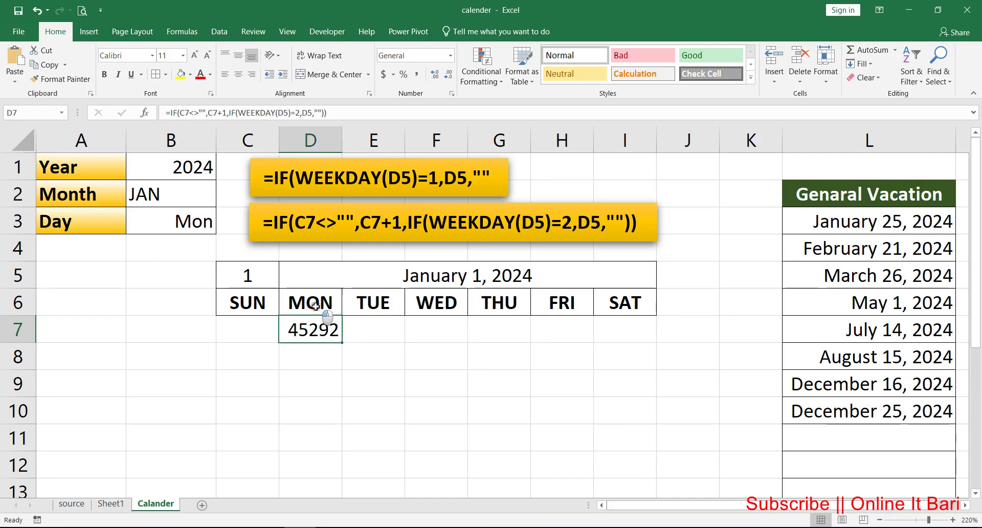
{"action": "double_click", "coordinate": [315, 317]}
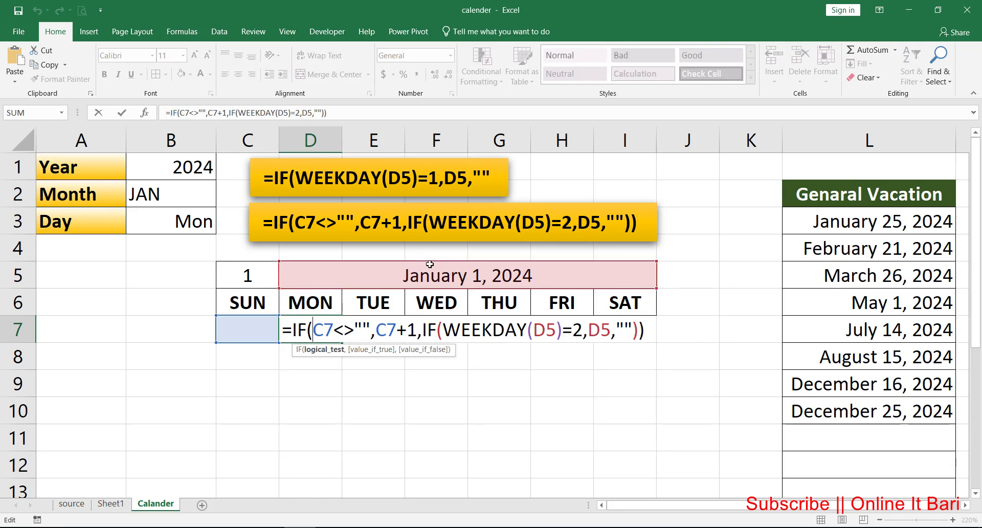
{"action": "left_click", "coordinate": [545, 323]}
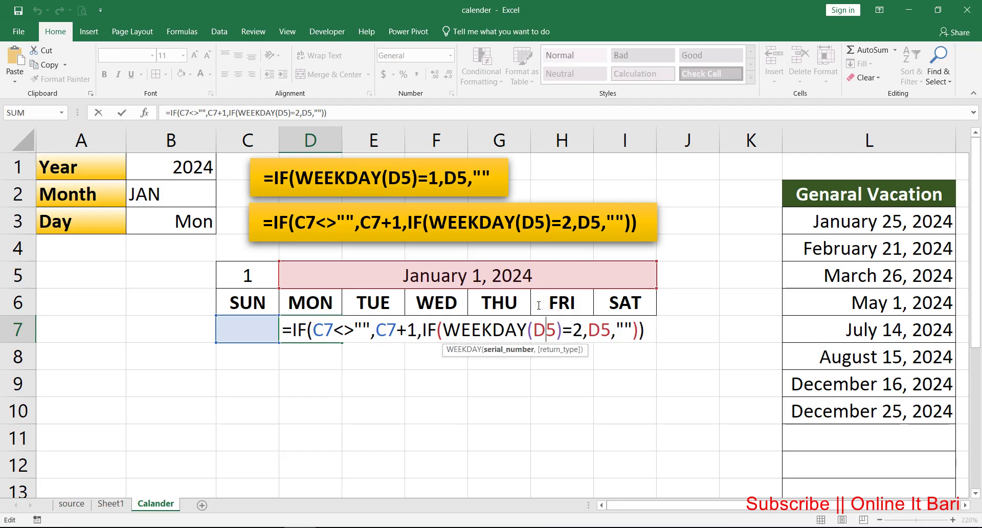
{"action": "key", "text": "F4"}
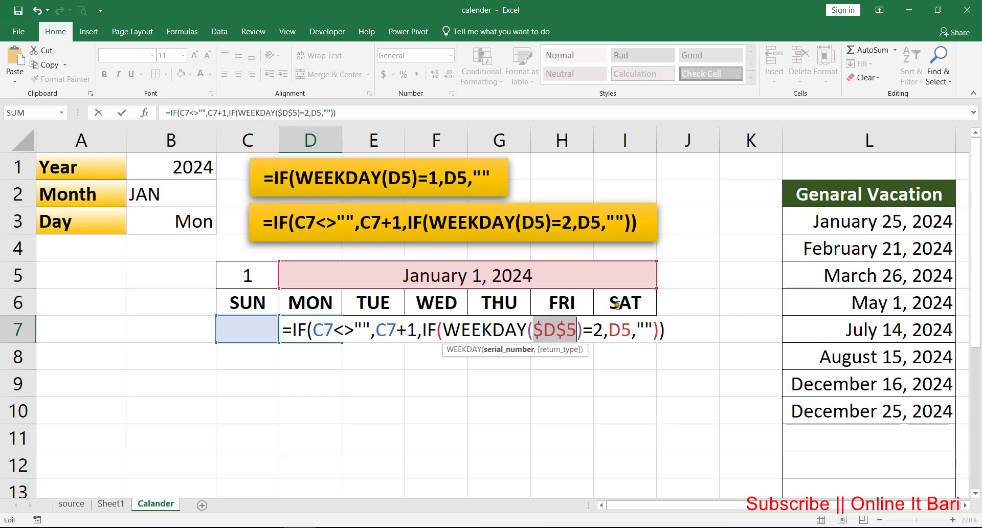
{"action": "left_click", "coordinate": [620, 330]}
{"action": "key", "text": "F4"}
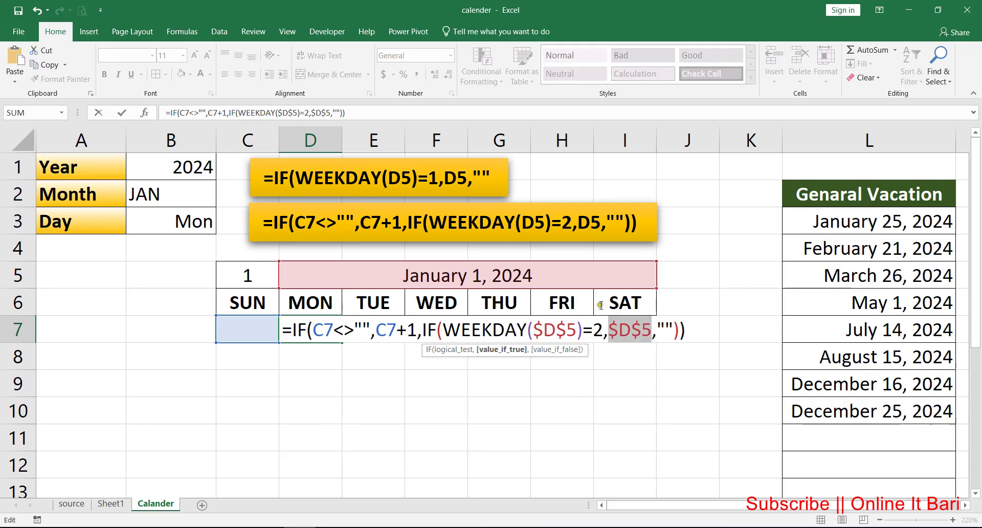
{"action": "key", "text": "Return"}
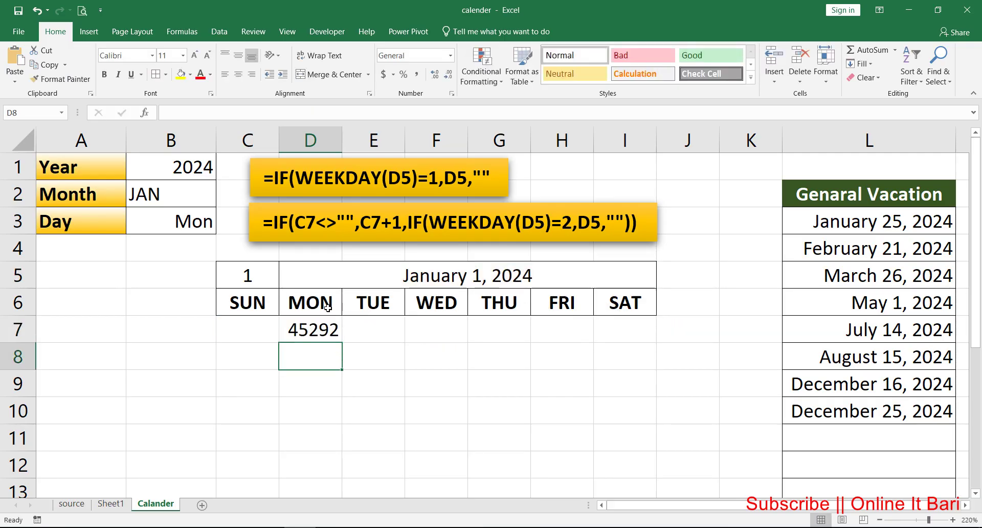
{"action": "key", "text": "Up"}
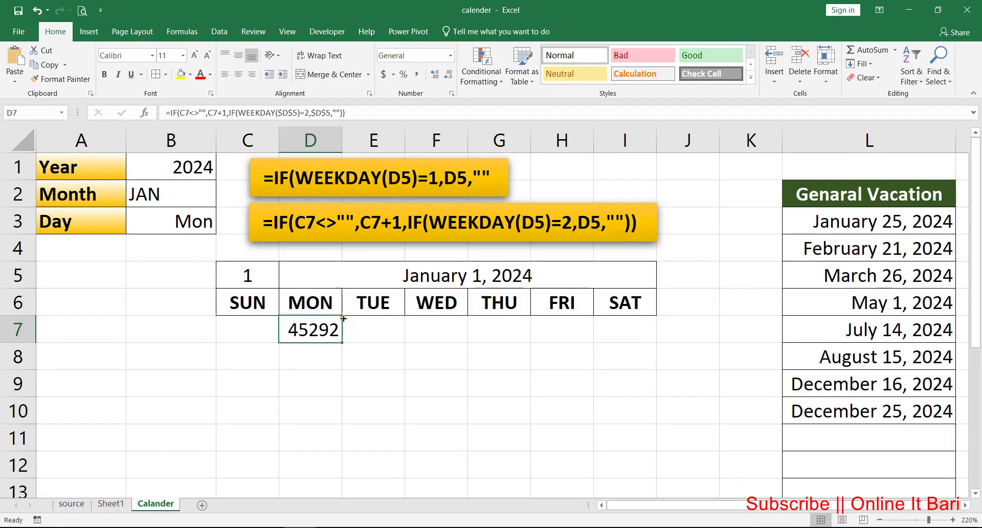
{"action": "left_click_drag", "start_coordinate": [342, 342], "coordinate": [634, 314]}
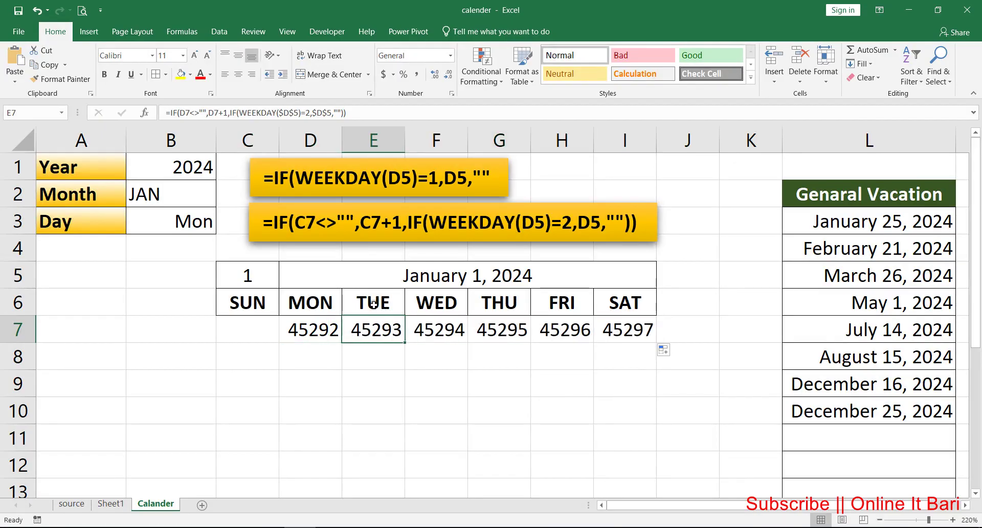
- Change the WEEKDAY($D$5) test from 2 to 3, 4 and 5 in E7, F7 and G7
{"action": "double_click", "coordinate": [384, 319]}
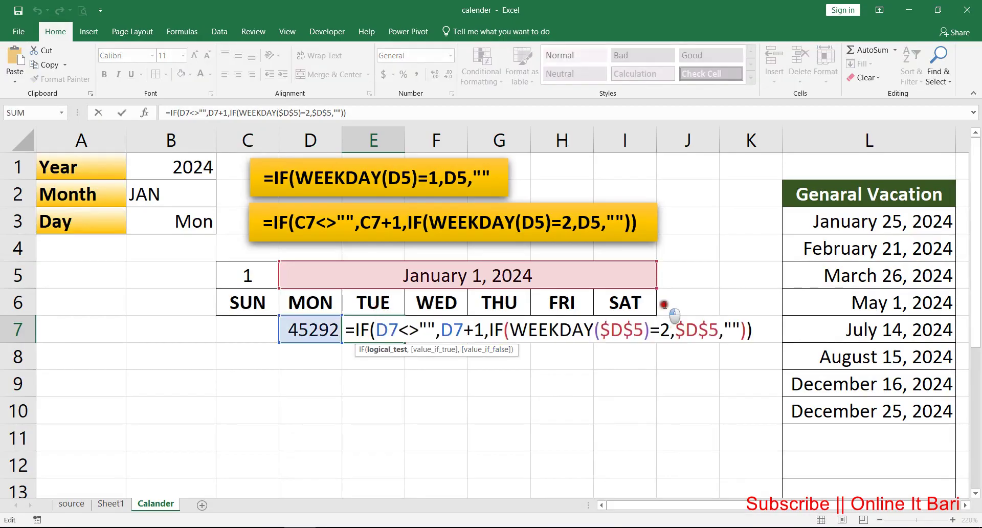
{"action": "left_click", "coordinate": [670, 330]}
{"action": "key", "text": "BackSpace"}
{"action": "type", "text": "3"}
{"action": "key", "text": "Return"}
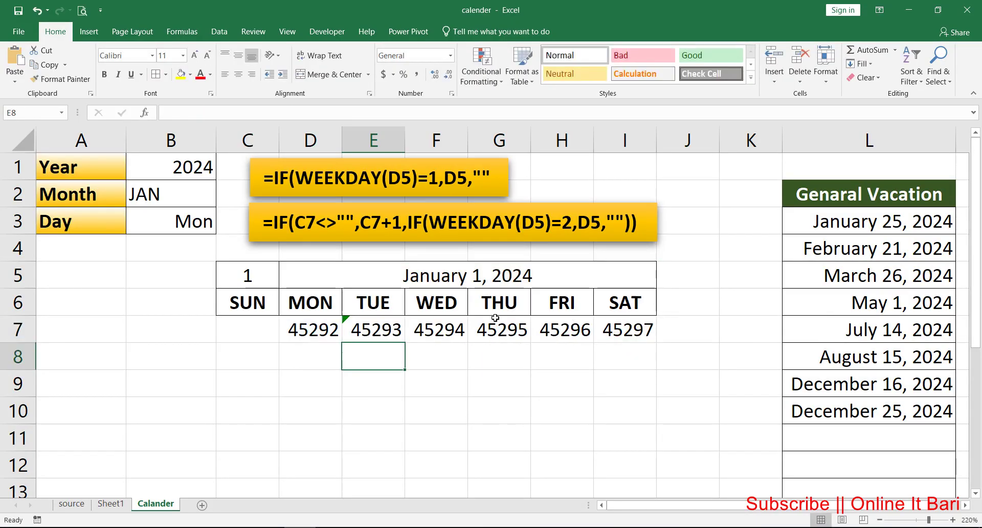
{"action": "double_click", "coordinate": [452, 318]}
{"action": "left_click", "coordinate": [725, 319]}
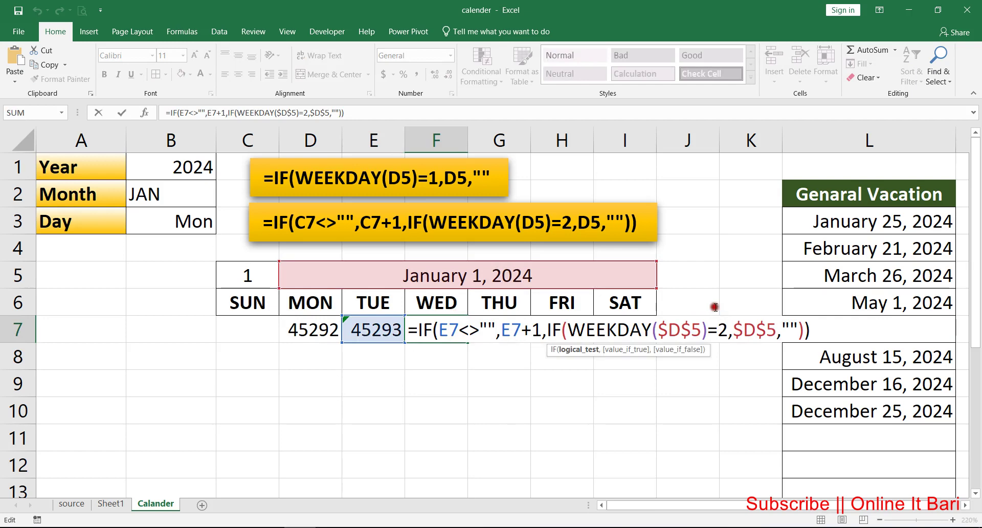
{"action": "key", "text": "BackSpace"}
{"action": "type", "text": "4"}
{"action": "key", "text": "Return"}
{"action": "double_click", "coordinate": [484, 318]}
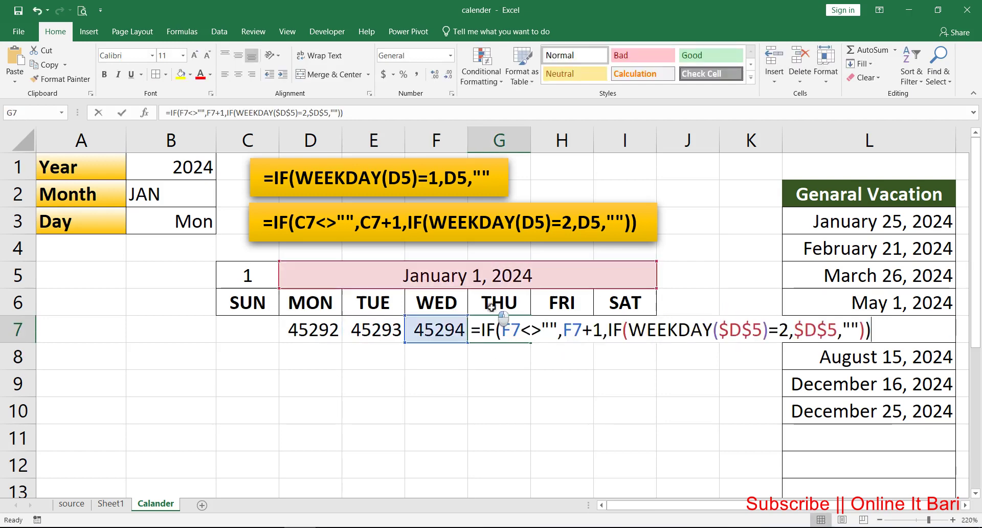
{"action": "left_click", "coordinate": [782, 307]}
{"action": "key", "text": "BackSpace"}
{"action": "type", "text": "5"}
{"action": "key", "text": "Return"}
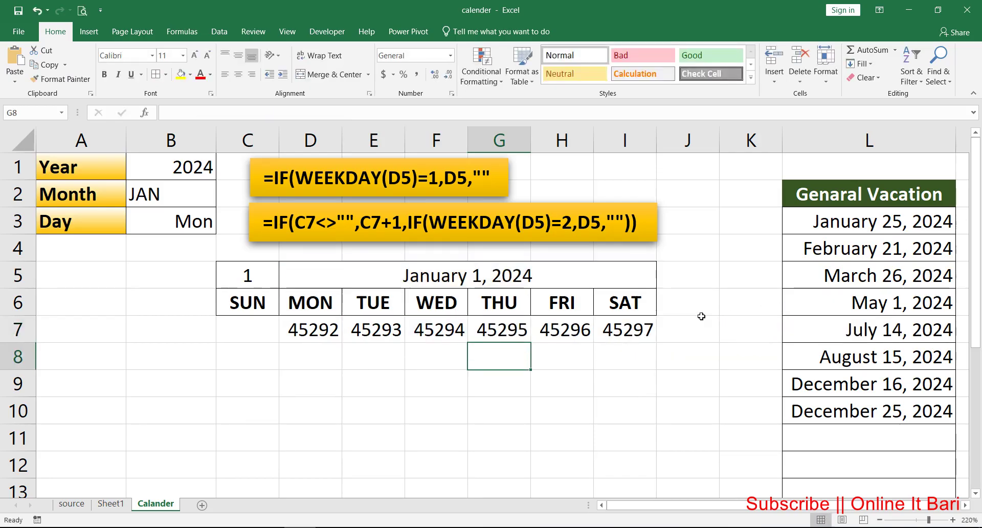
- Change the WEEKDAY($D$5) test to 6 in H7 and 7 in I7, then recheck I7
{"action": "double_click", "coordinate": [573, 319]}
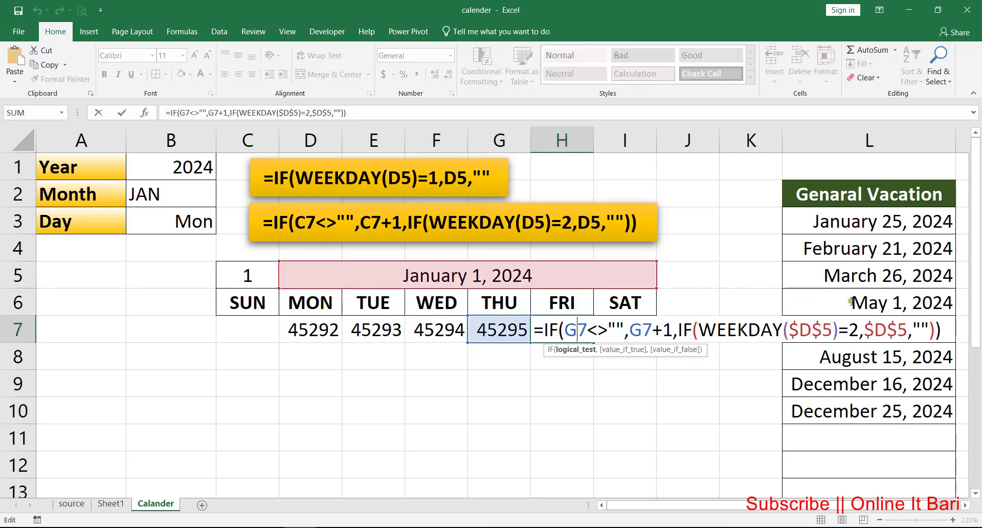
{"action": "left_click", "coordinate": [860, 330]}
{"action": "key", "text": "BackSpace"}
{"action": "type", "text": "6"}
{"action": "key", "text": "Return"}
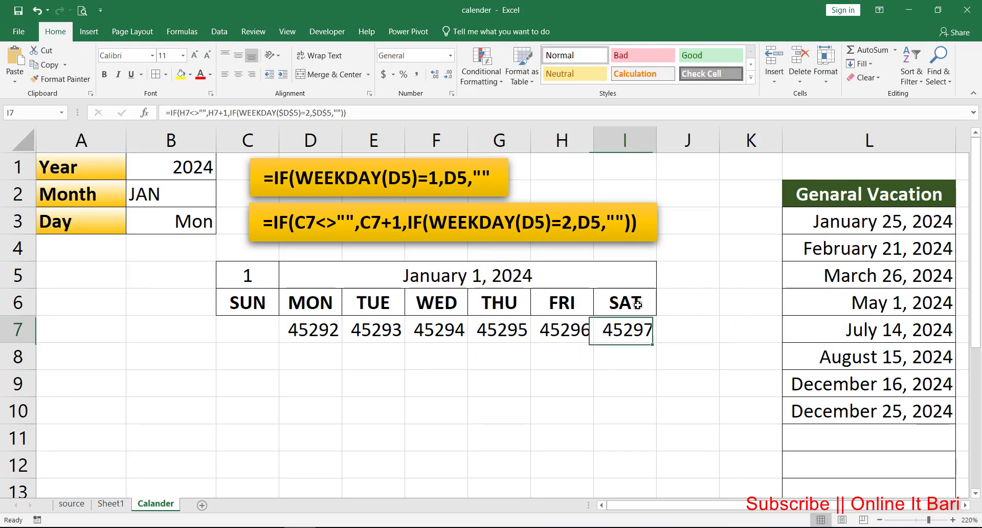
{"action": "double_click", "coordinate": [639, 327]}
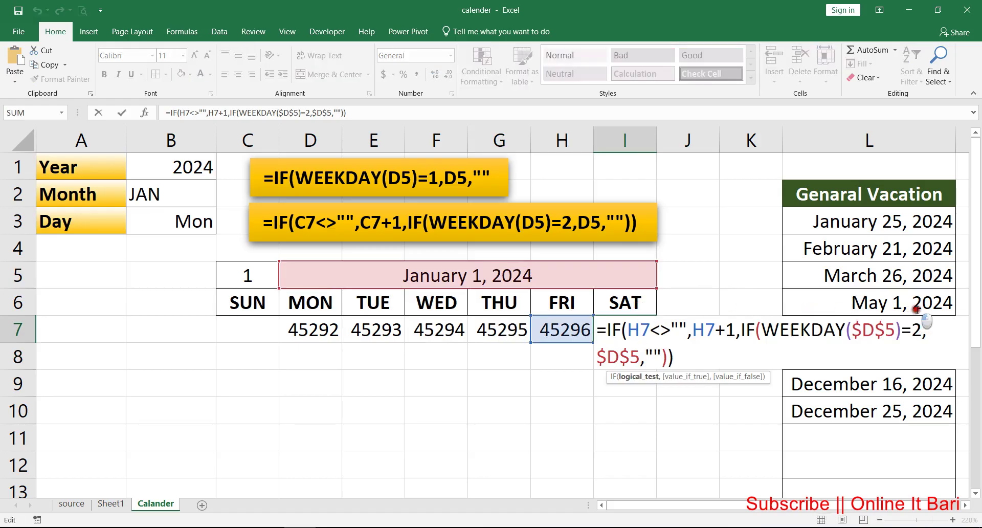
{"action": "left_click", "coordinate": [923, 330]}
{"action": "key", "text": "BackSpace"}
{"action": "type", "text": "7"}
{"action": "key", "text": "Return"}
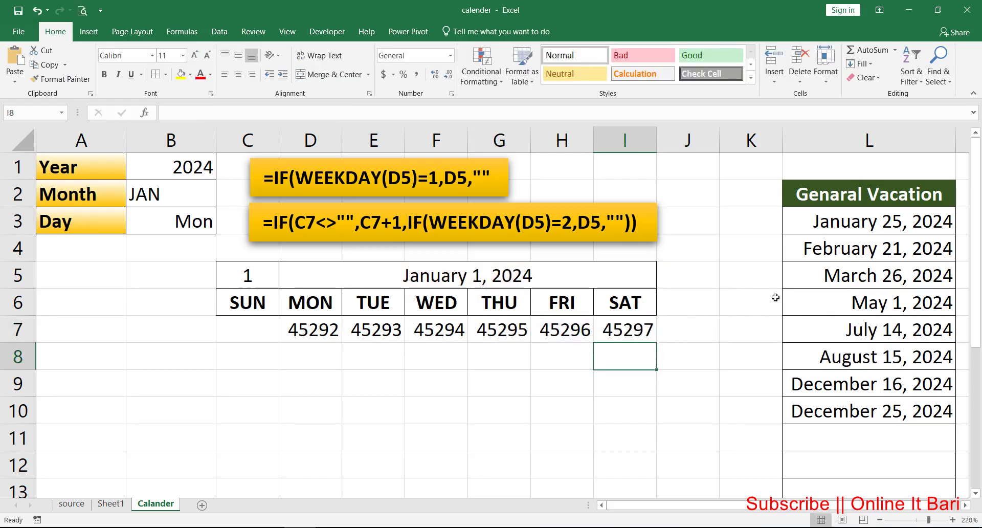
{"action": "key", "text": "Up"}
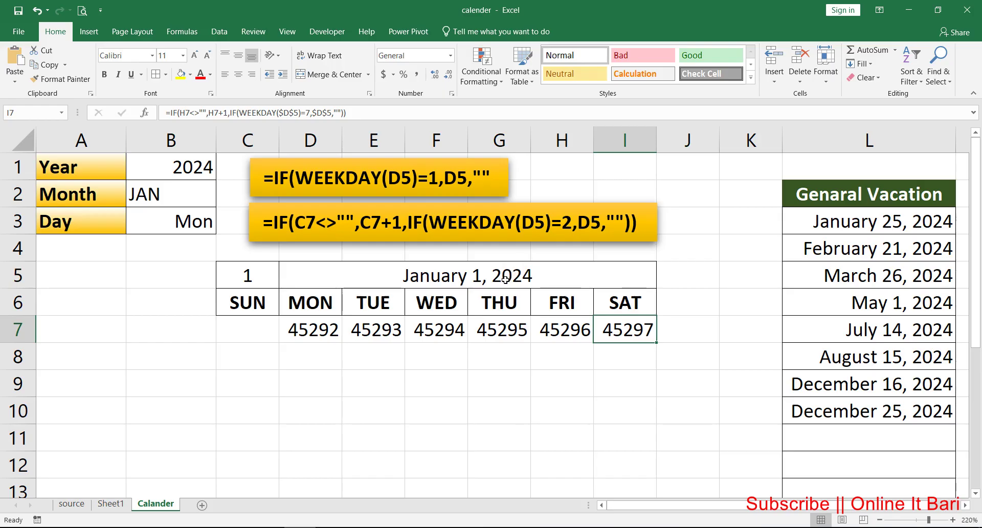
{"action": "key", "text": "Left"}
{"action": "key", "text": "Left"}
{"action": "key", "text": "Left"}
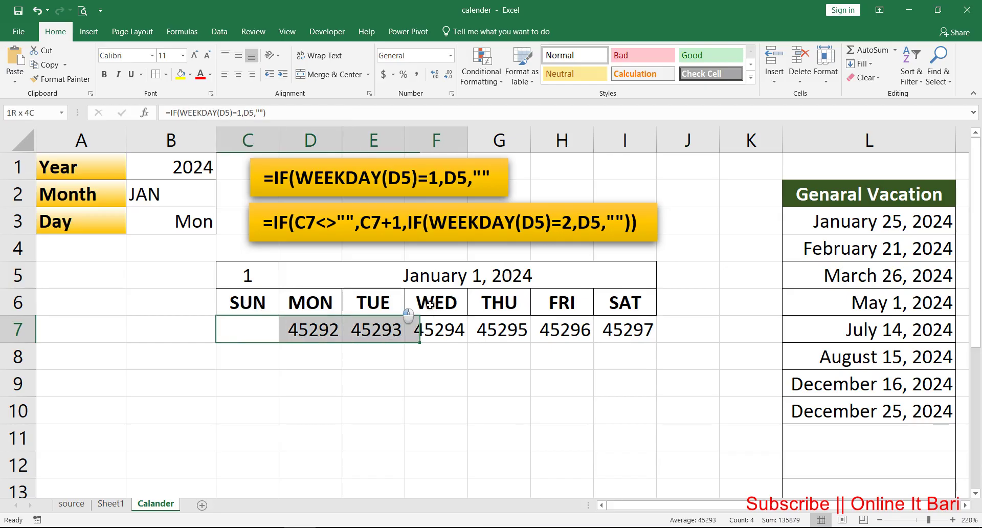
- Apply the custom number format dd to C7:I7 so the days read 01 to 06
{"action": "left_click_drag", "start_coordinate": [247, 329], "coordinate": [650, 327]}
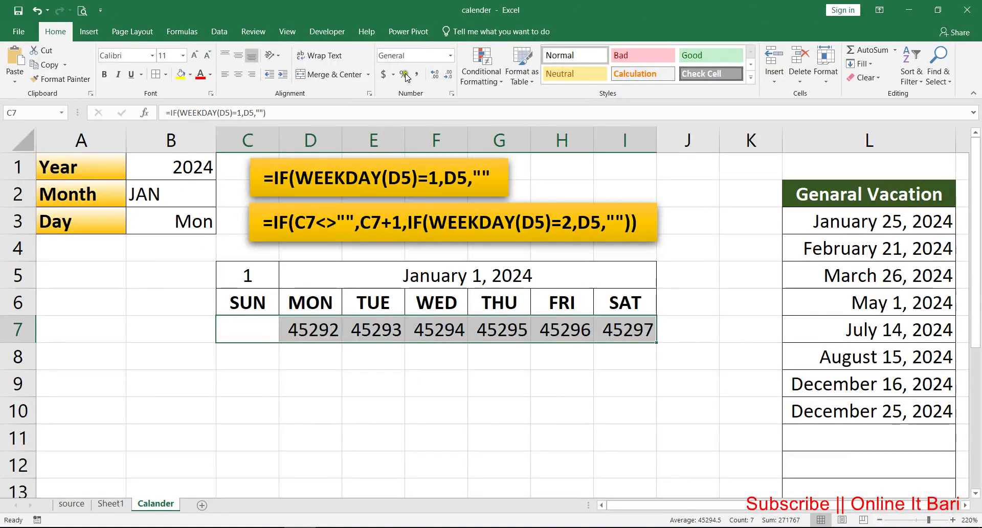
{"action": "left_click", "coordinate": [450, 94]}
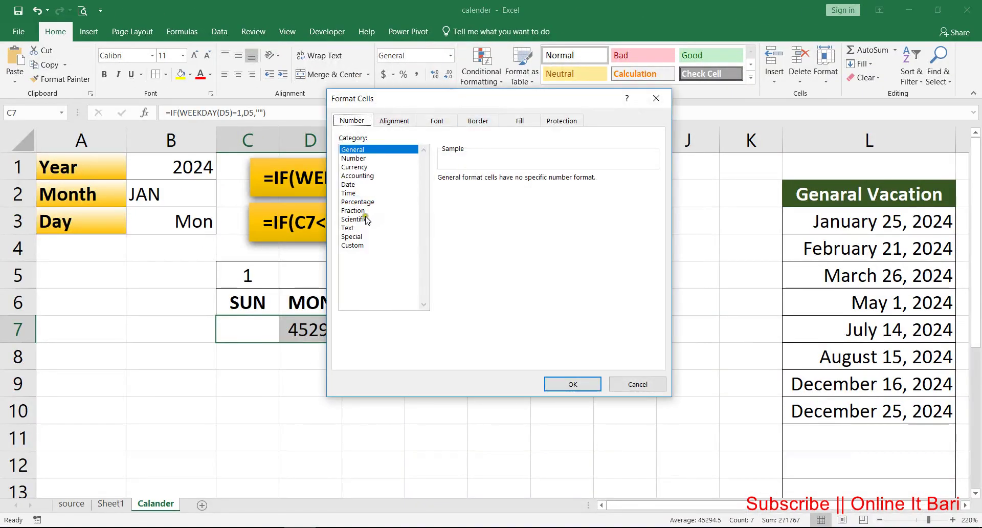
{"action": "left_click", "coordinate": [358, 245]}
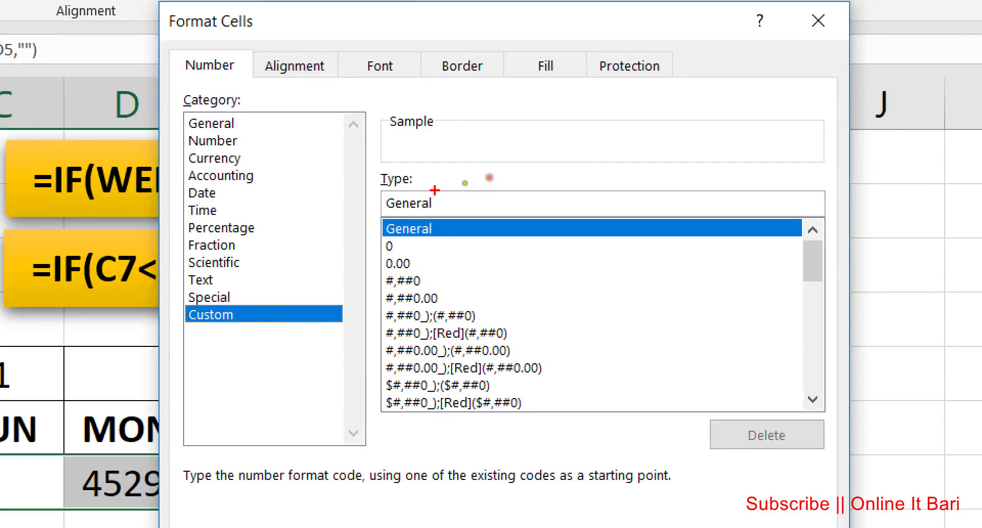
{"action": "mouse_move", "coordinate": [461, 182]}
{"action": "left_mouse_down"}
{"action": "mouse_move", "coordinate": [479, 186]}
{"action": "mouse_move", "coordinate": [423, 191]}
{"action": "left_mouse_up"}
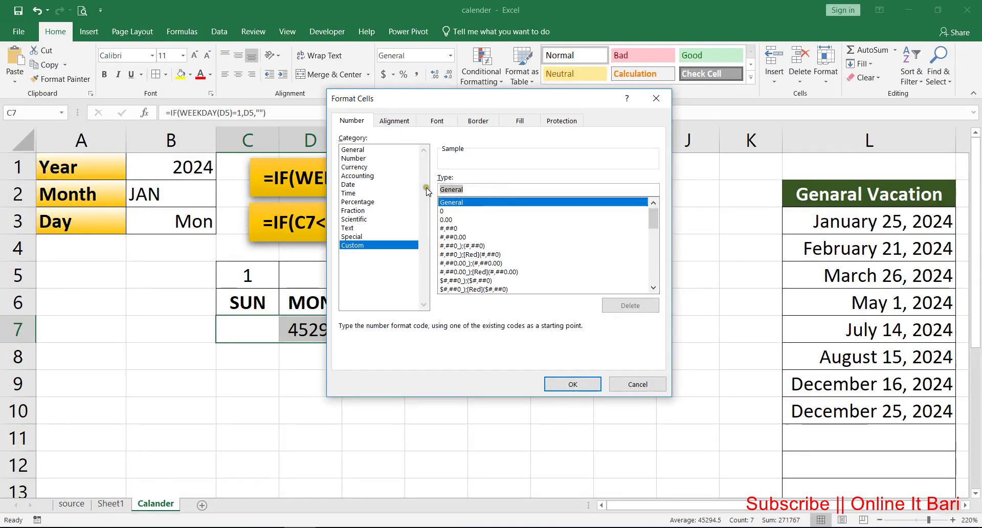
{"action": "type", "text": "d"}
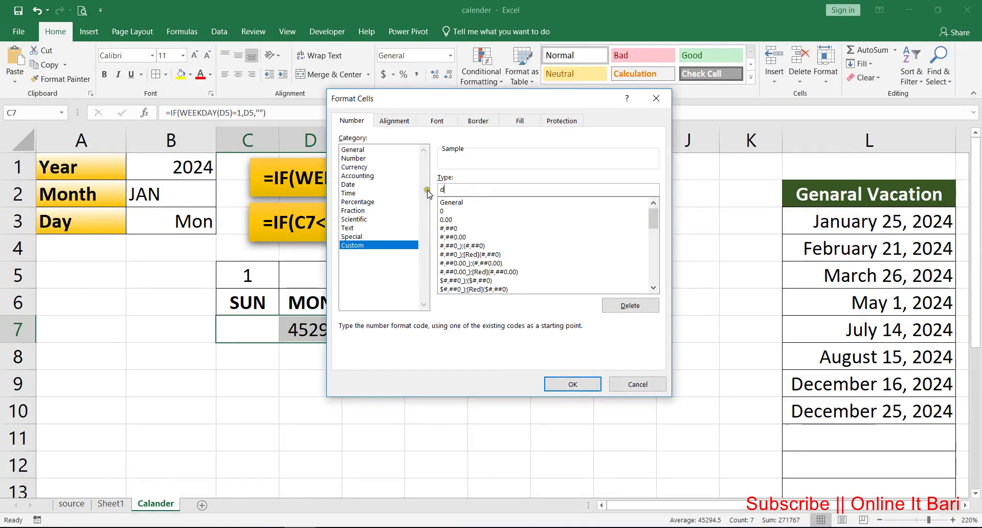
{"action": "type", "text": "d"}
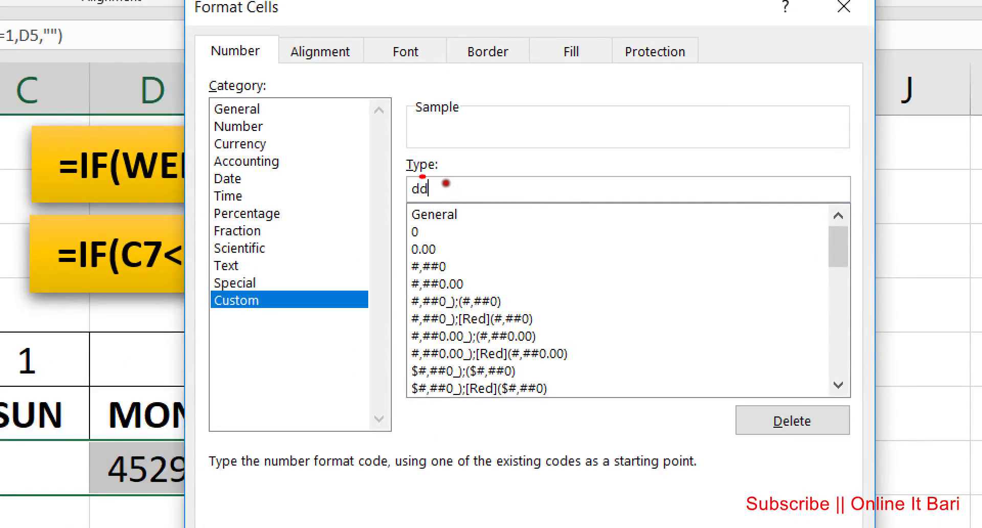
{"action": "left_click_drag", "start_coordinate": [449, 184], "coordinate": [446, 190]}
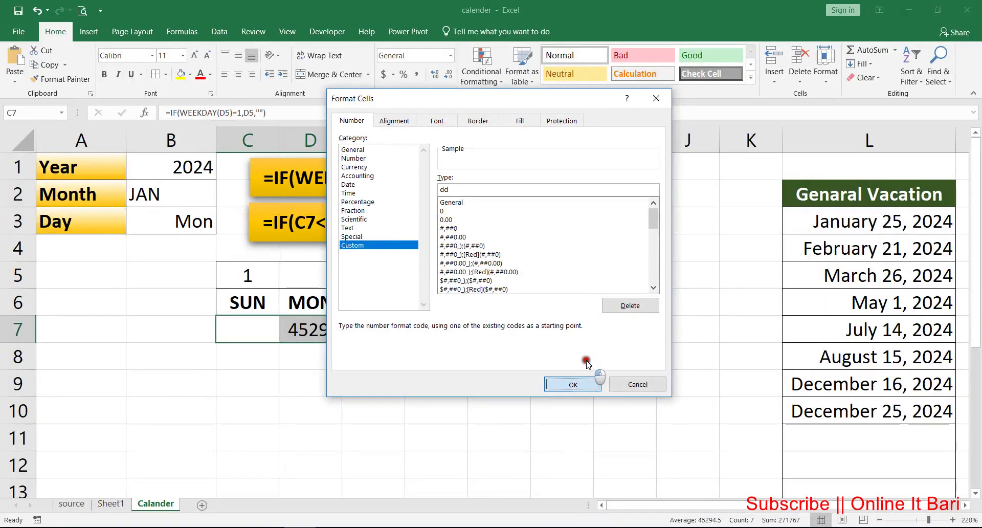
{"action": "left_click", "coordinate": [573, 381]}
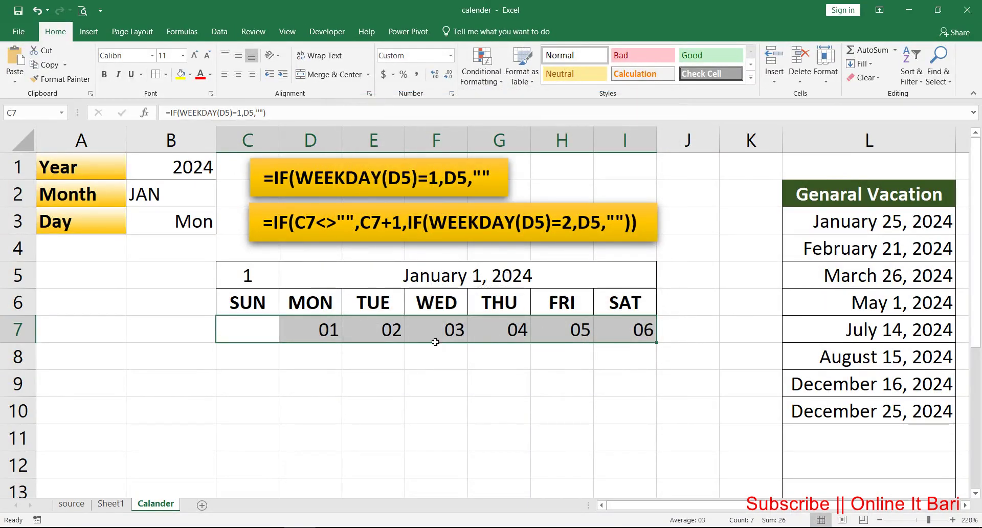
{"action": "left_click", "coordinate": [318, 341]}
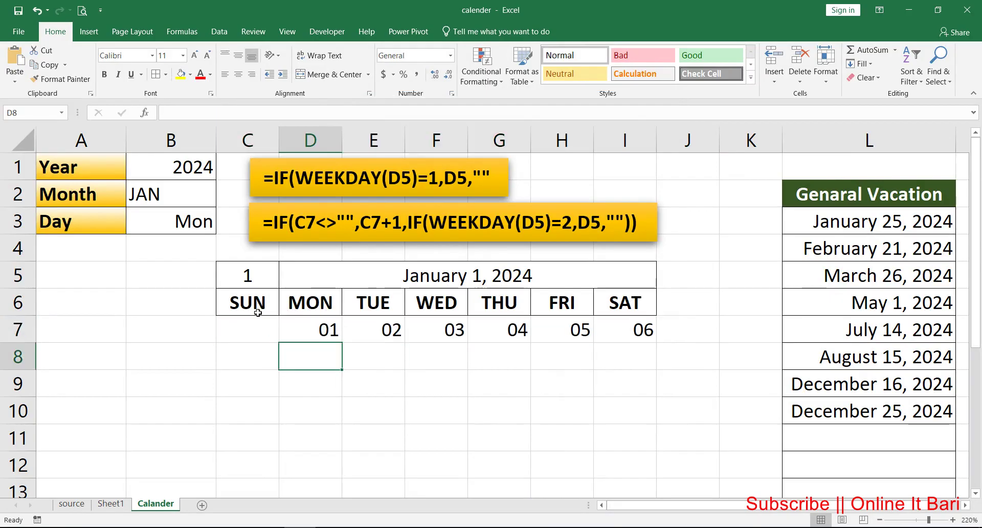
- Enter =I7+1 in C8 so the second week starts at 07
{"action": "key", "text": "Left"}
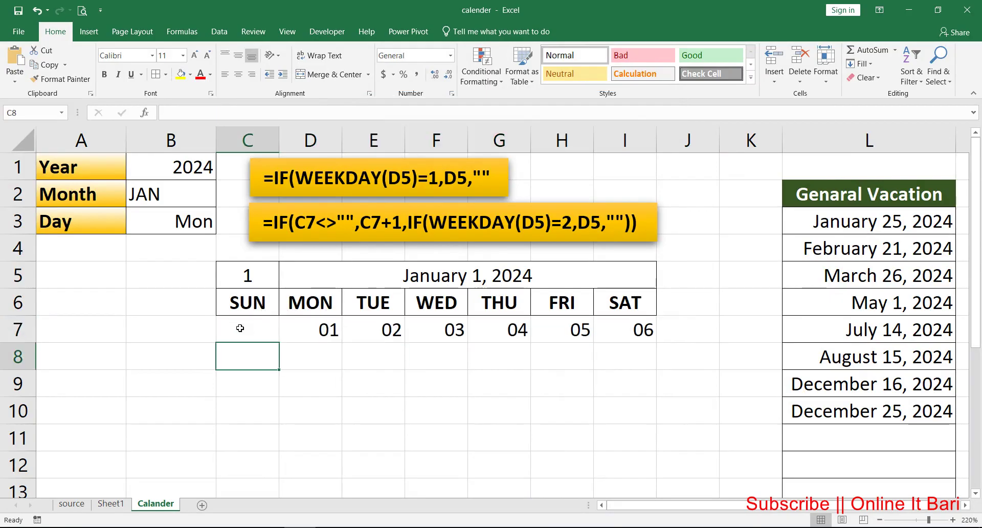
{"action": "type", "text": "="}
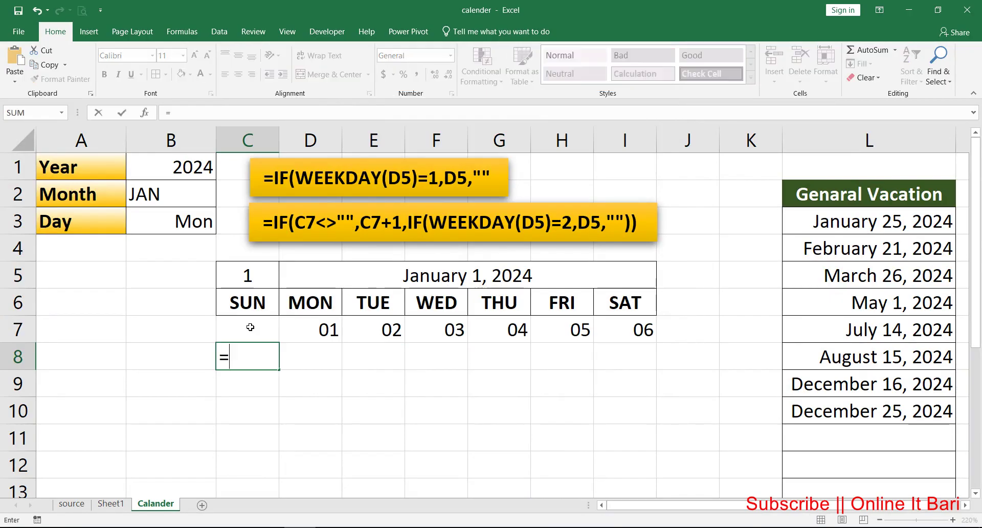
{"action": "left_click", "coordinate": [638, 318]}
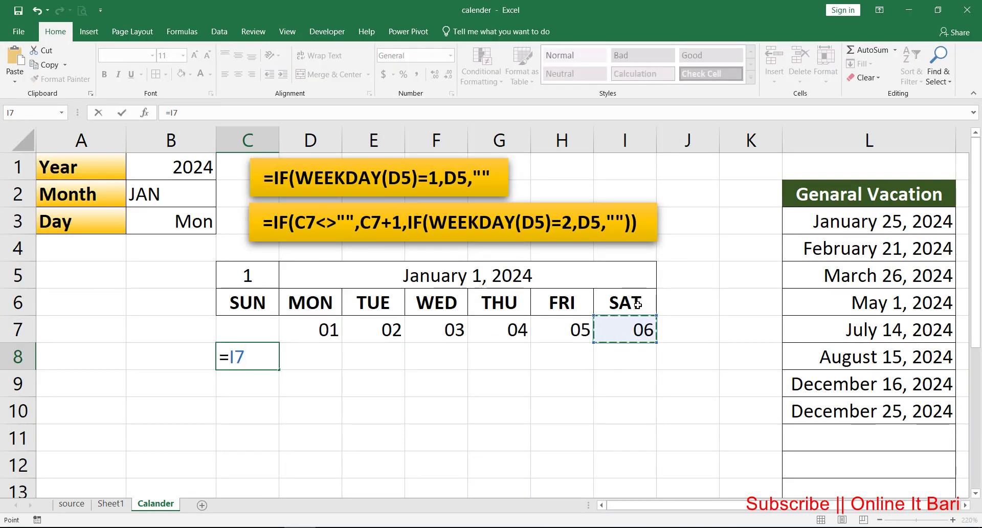
{"action": "type", "text": "+1"}
{"action": "key", "text": "Return"}
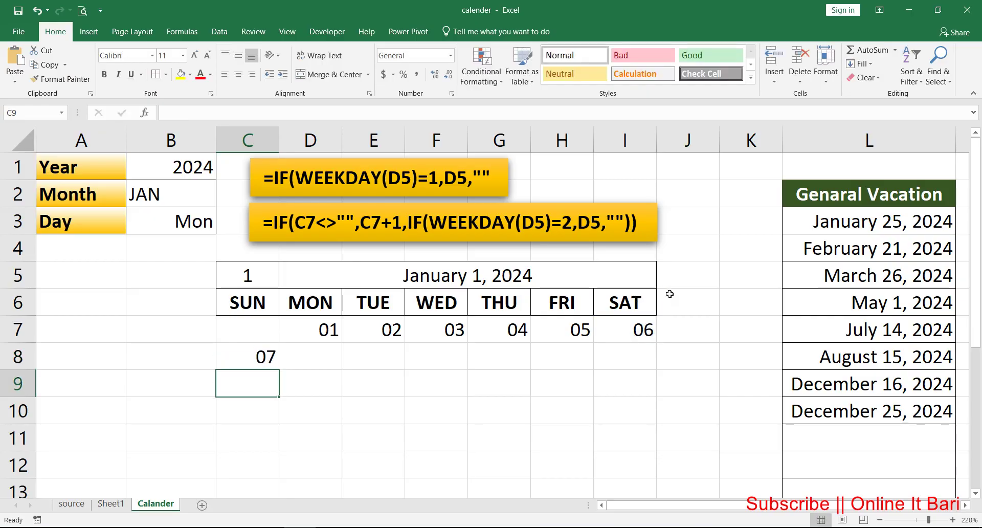
- Enter =C8+1 in D8 so it shows 08
{"action": "key", "text": "Up"}
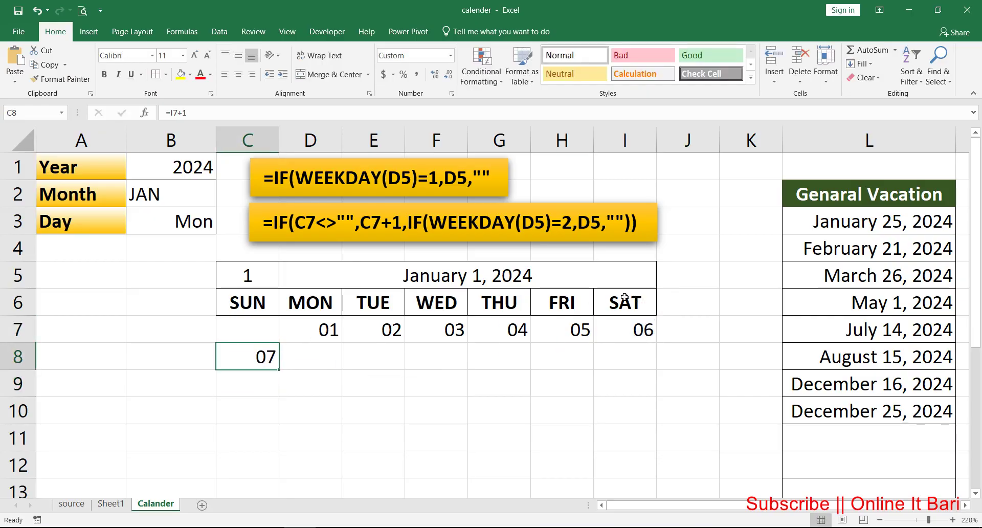
{"action": "key", "text": "Up"}
{"action": "key", "text": "Right"}
{"action": "left_click", "coordinate": [248, 348]}
{"action": "key", "text": "Right"}
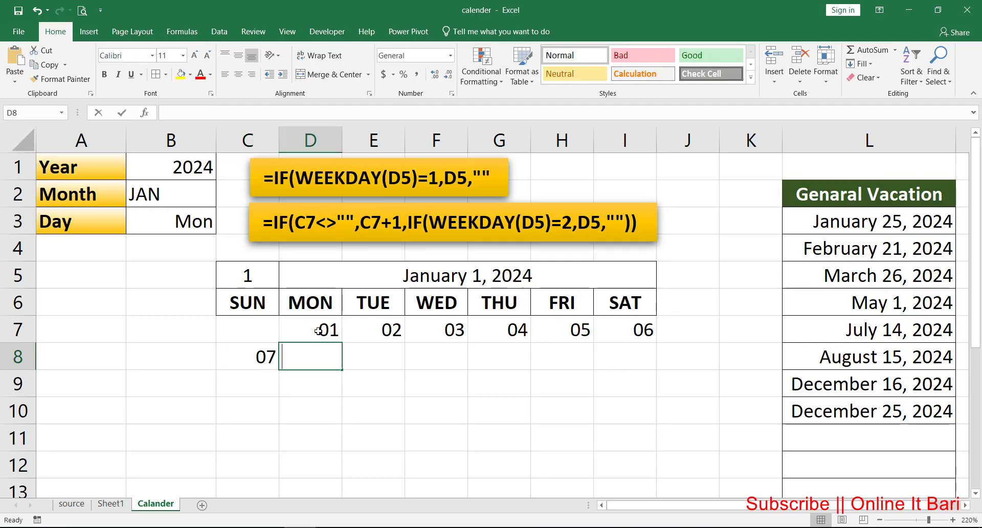
{"action": "type", "text": "="}
{"action": "key", "text": "Left"}
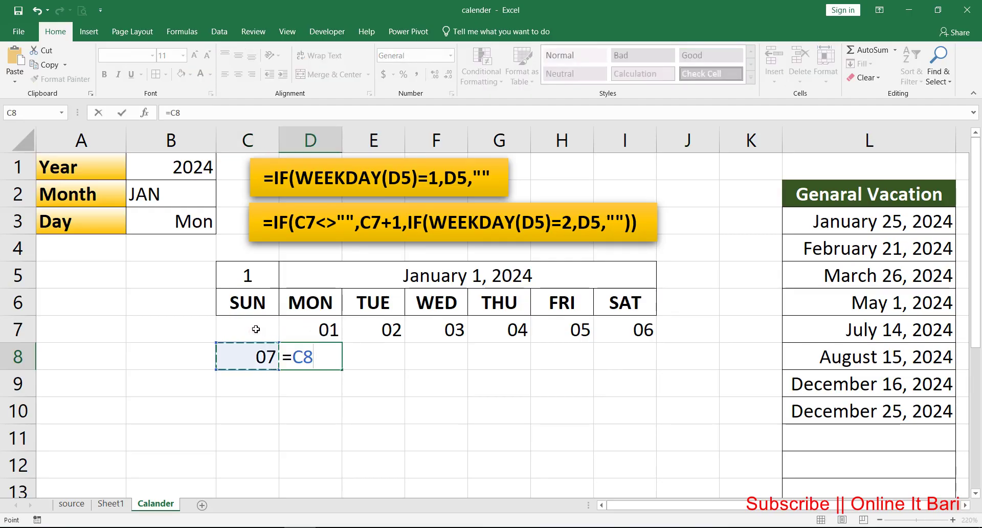
{"action": "type", "text": "+1"}
{"action": "key", "text": "Return"}
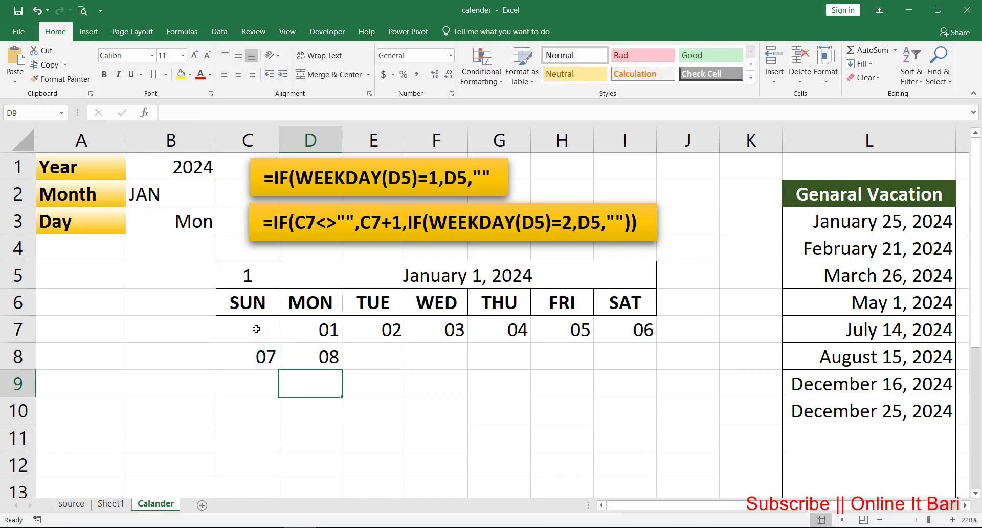
{"action": "key", "text": "Up"}
- Fill D8 across to I8, then copy C8:I8 down through row 10 so dates reach 27
{"action": "left_click_drag", "start_coordinate": [342, 369], "coordinate": [644, 353]}
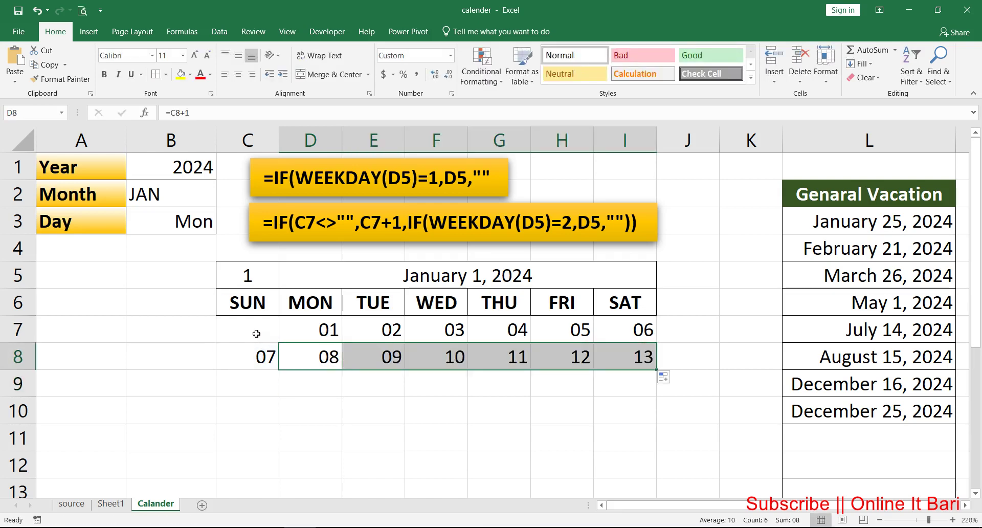
{"action": "left_click_drag", "start_coordinate": [255, 357], "coordinate": [654, 347]}
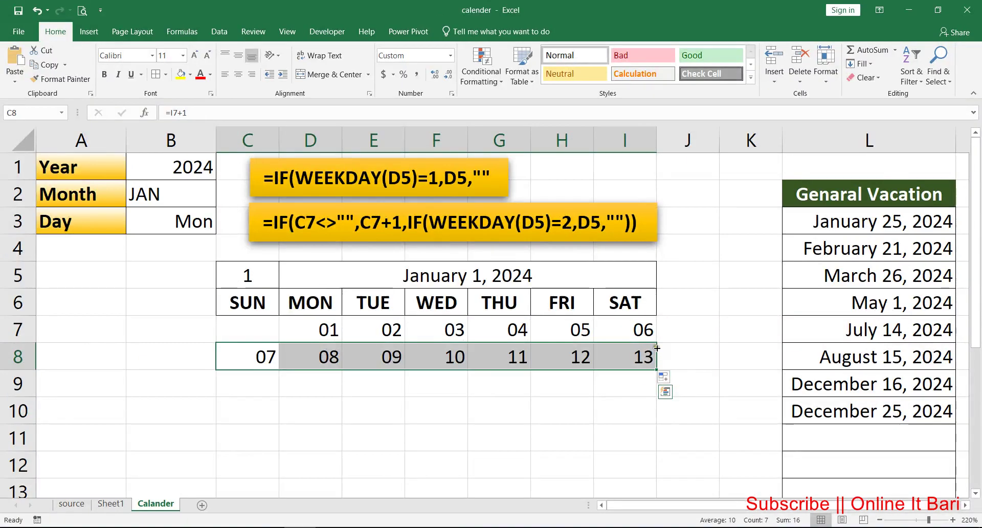
{"action": "left_click_drag", "start_coordinate": [657, 348], "coordinate": [650, 391]}
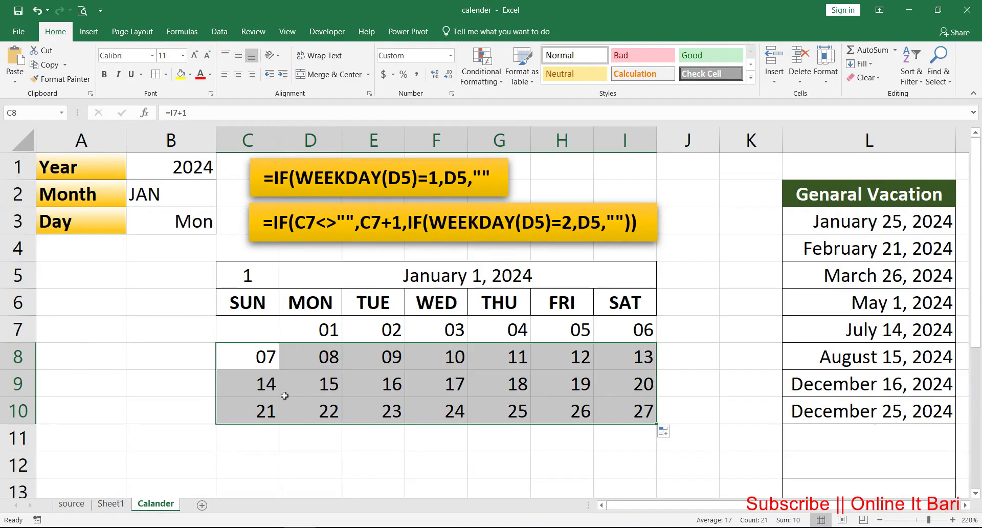
{"action": "left_click", "coordinate": [262, 430]}
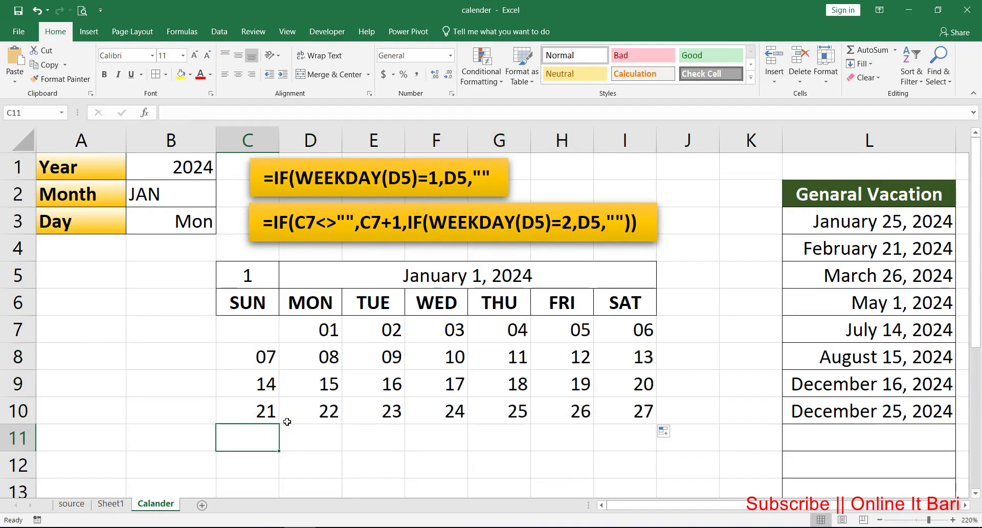
- Enter =IF(I10<EOMONTH(D5,0),I10+1,"") in C11, which shows 45319
{"action": "type", "text": "="}
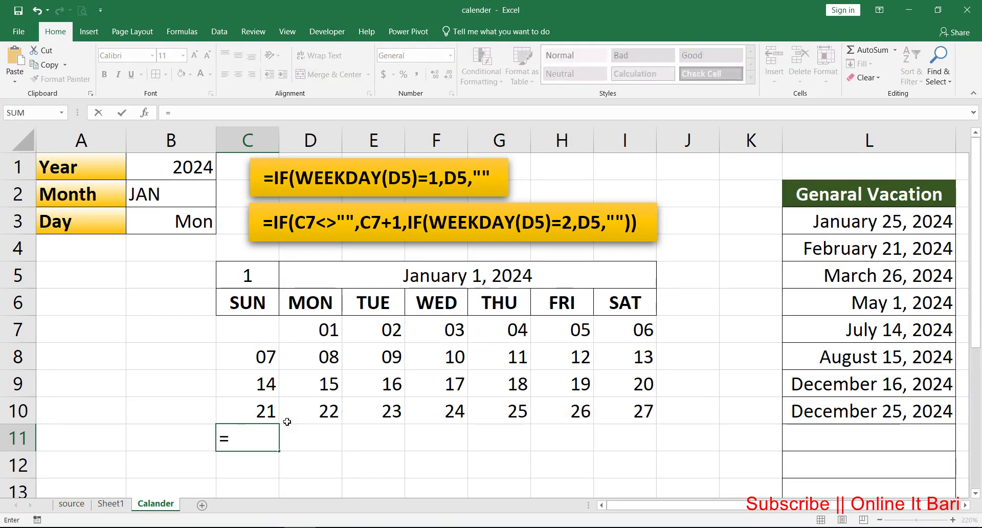
{"action": "type", "text": "if"}
{"action": "key", "text": "Tab"}
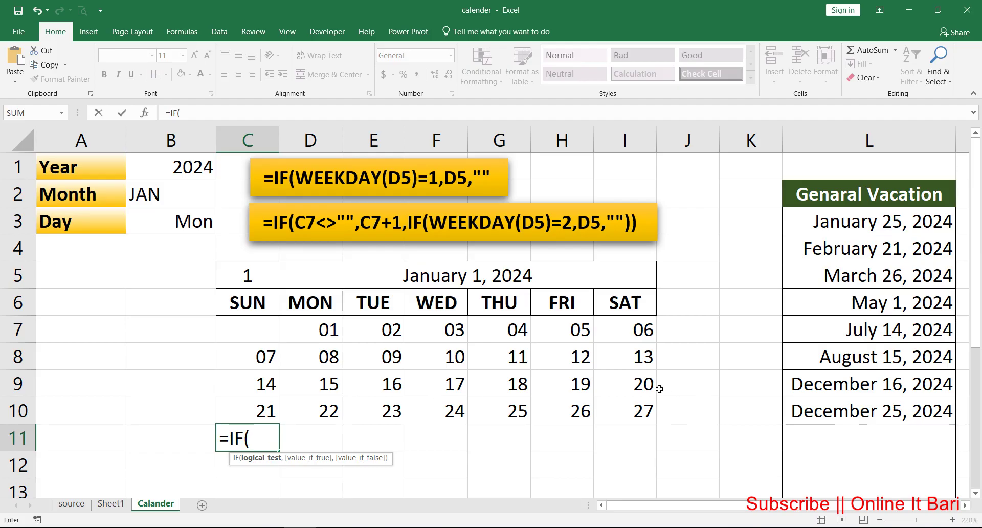
{"action": "left_click", "coordinate": [650, 415]}
{"action": "type", "text": "<"}
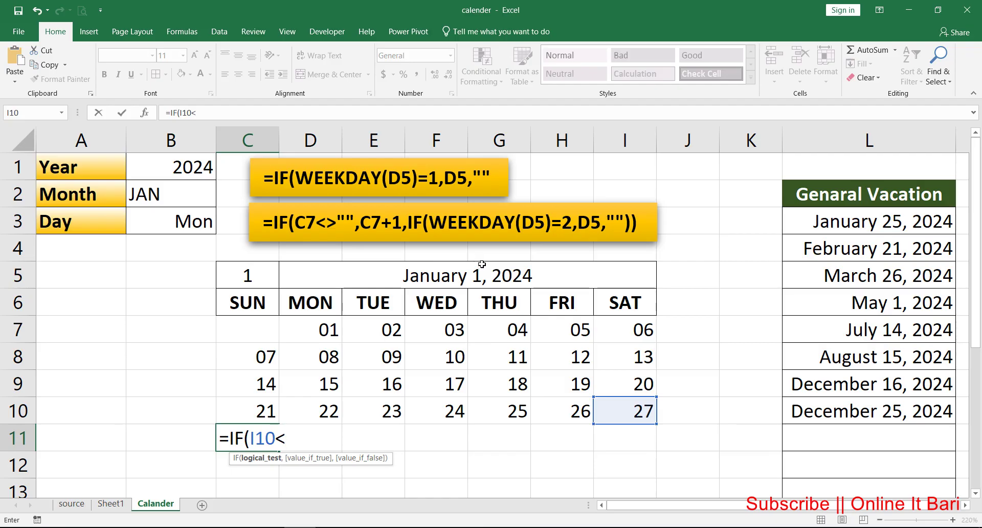
{"action": "type", "text": "eo"}
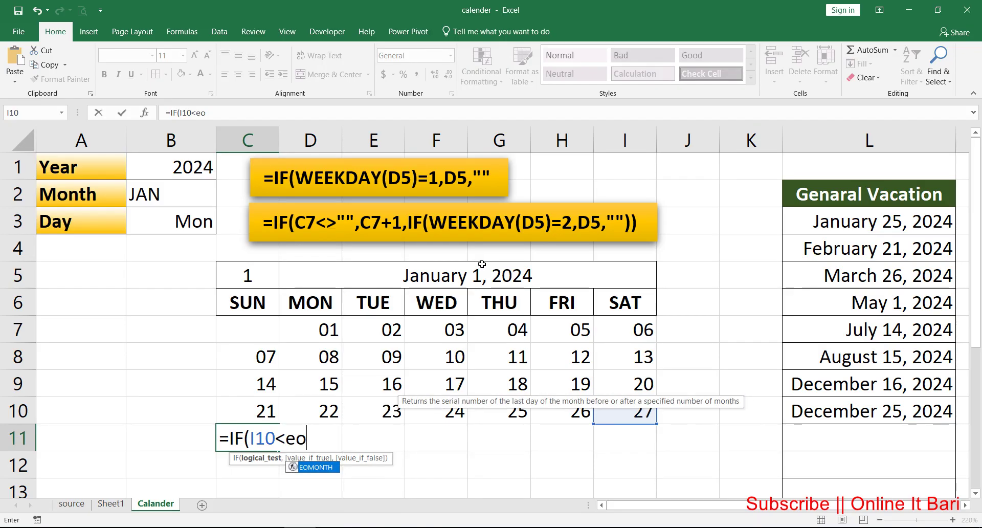
{"action": "key", "text": "Tab"}
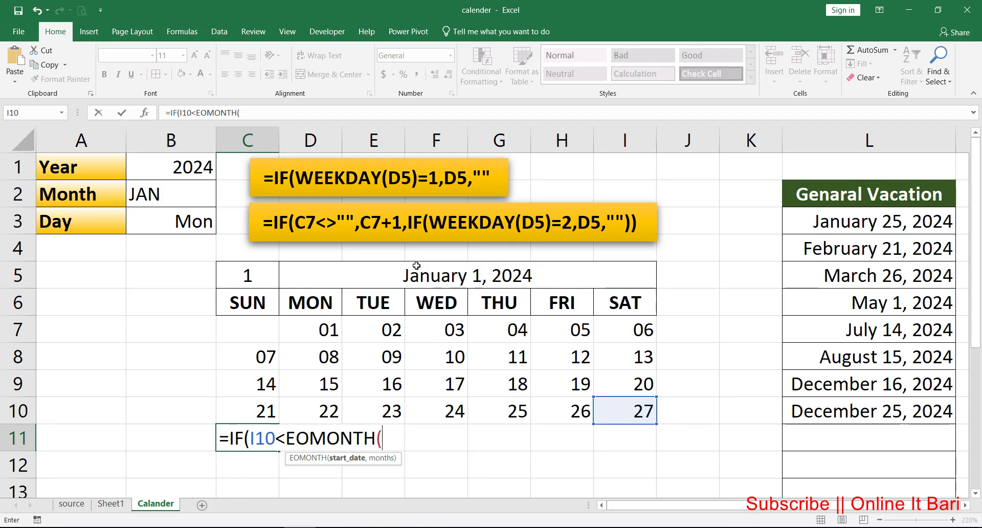
{"action": "left_click", "coordinate": [415, 263]}
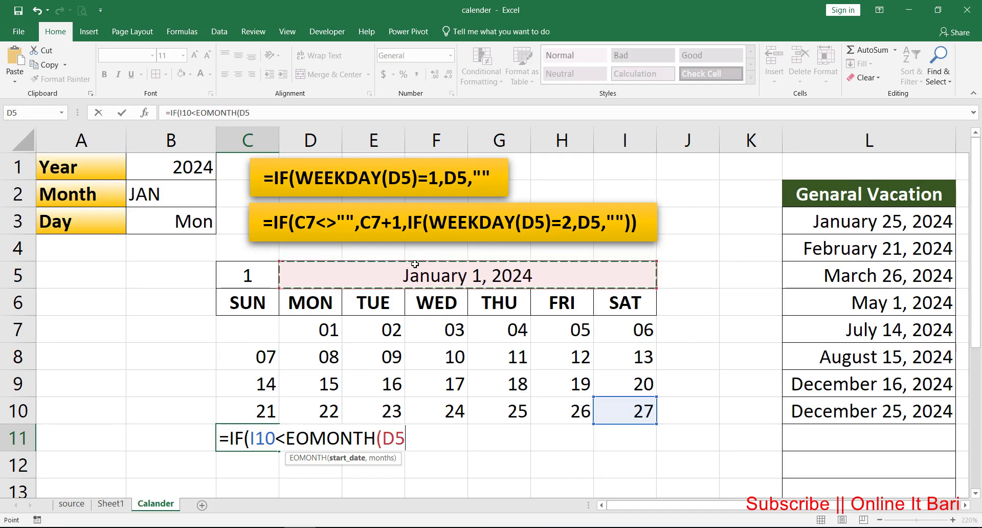
{"action": "type", "text": ","}
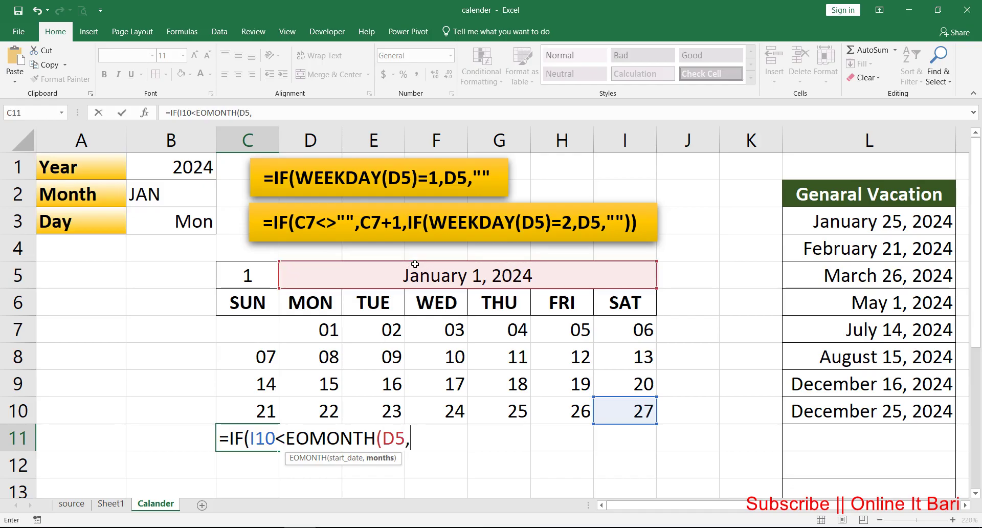
{"action": "type", "text": "0"}
{"action": "type", "text": ")"}
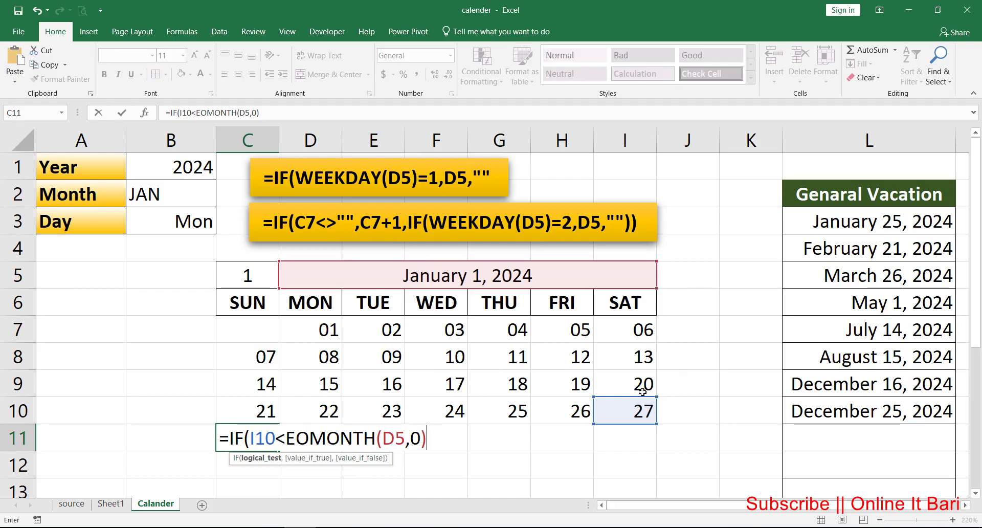
{"action": "type", "text": ","}
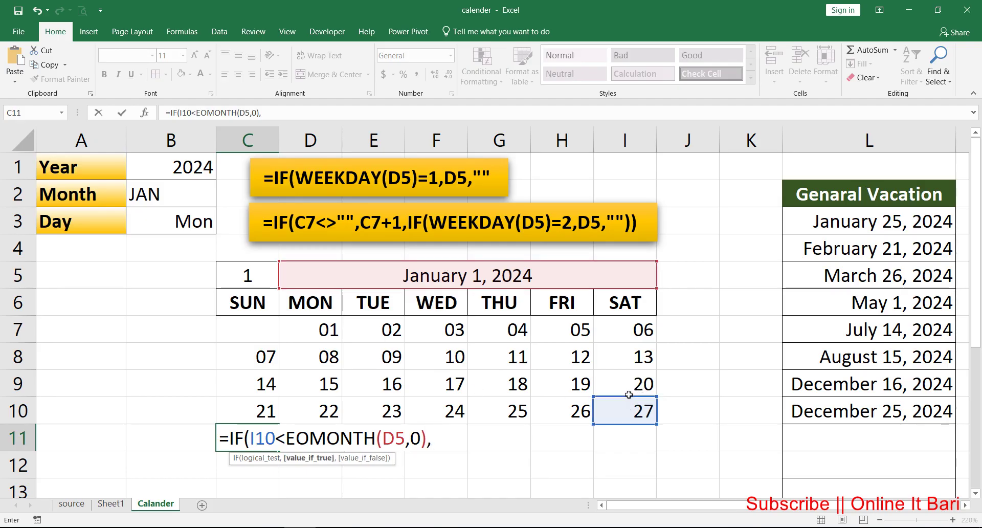
{"action": "left_click", "coordinate": [629, 409]}
{"action": "type", "text": "+1"}
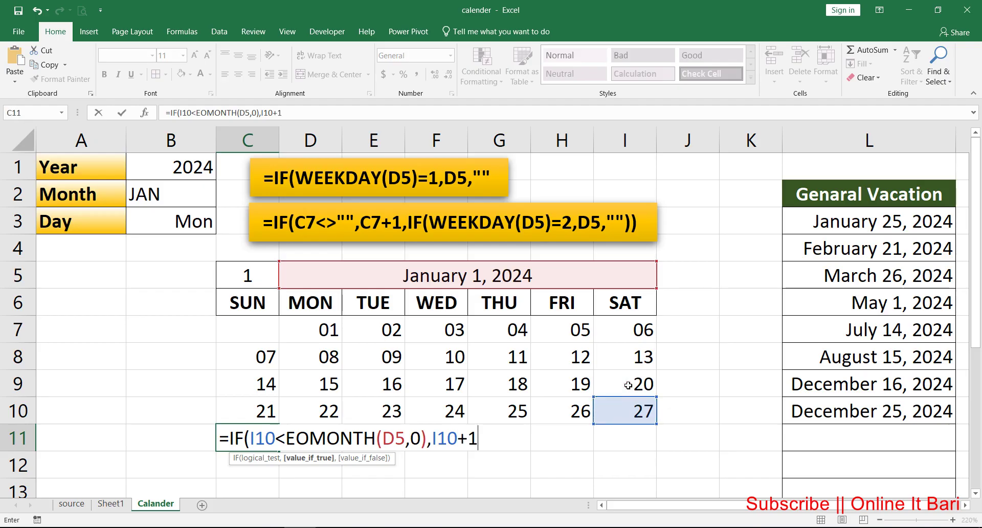
{"action": "type", "text": ","}
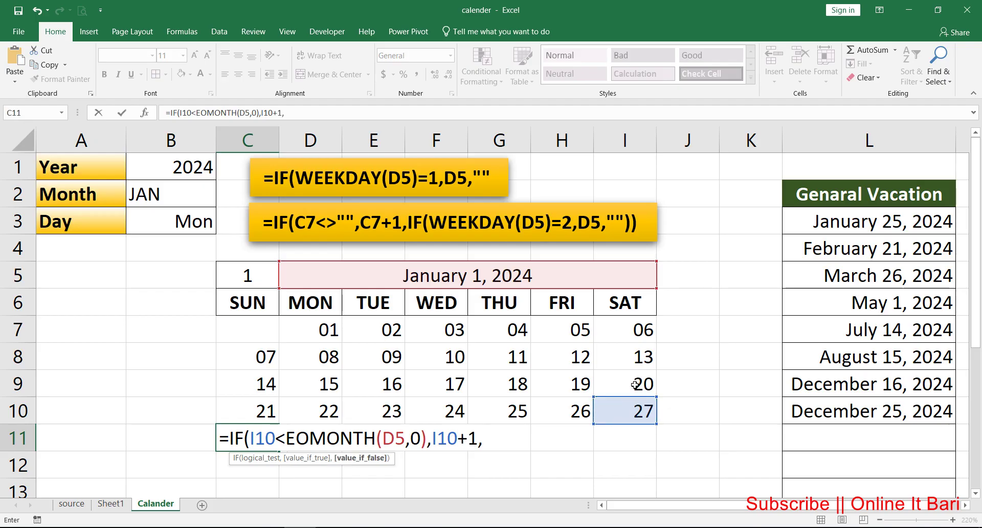
{"action": "type", "text": "\"\""}
{"action": "type", "text": ")"}
{"action": "key", "text": "ctrl+Return"}
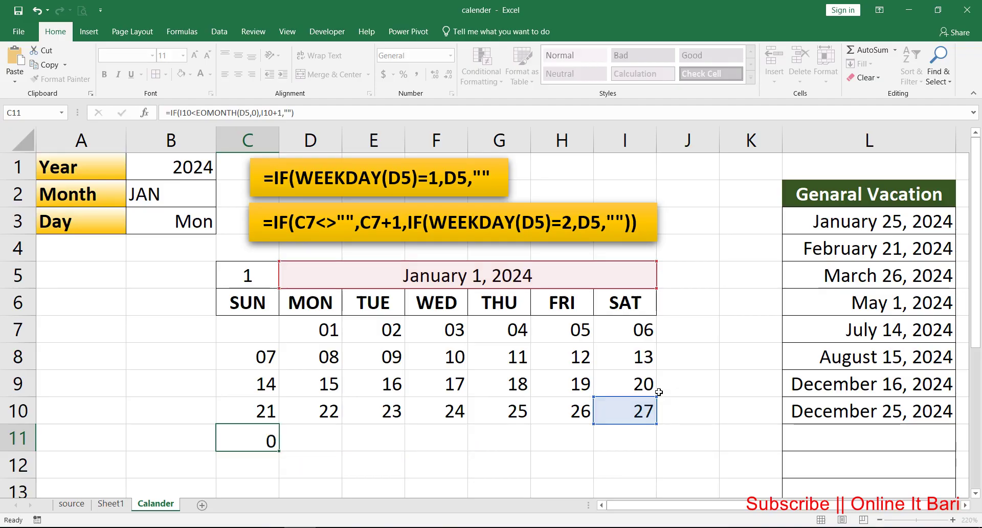
{"action": "key", "text": "Return"}
{"action": "left_click", "coordinate": [269, 427]}
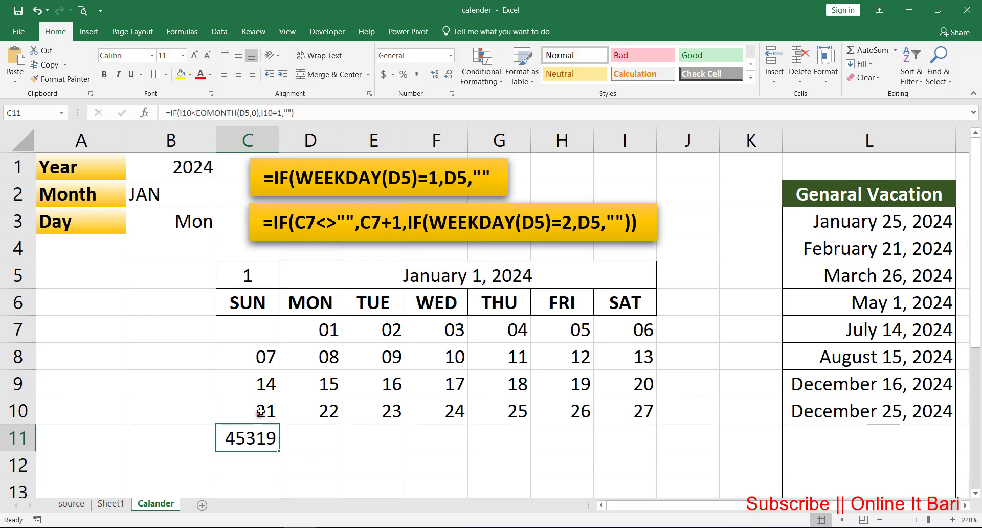
- Copy I10's day format onto C11 with Format Painter so it shows 28
{"action": "left_click", "coordinate": [634, 404]}
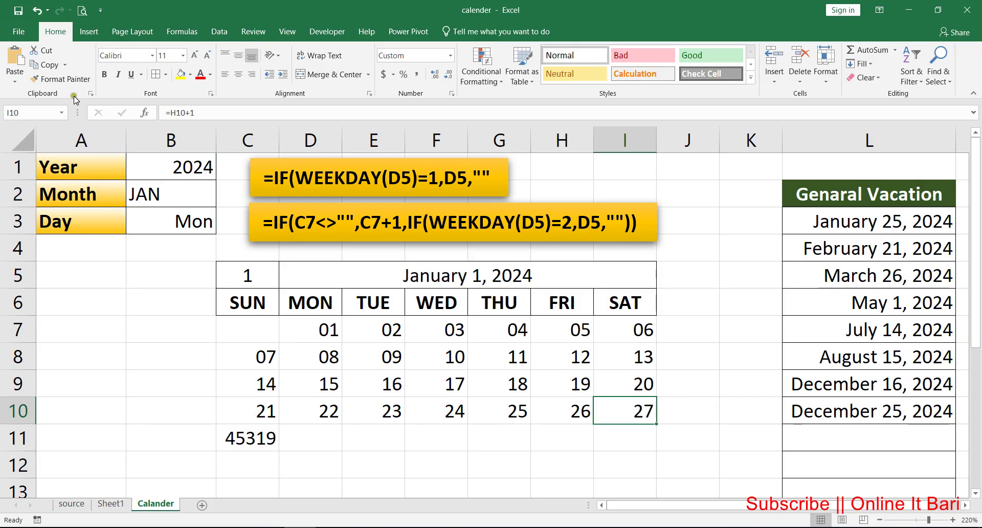
{"action": "left_click", "coordinate": [61, 79]}
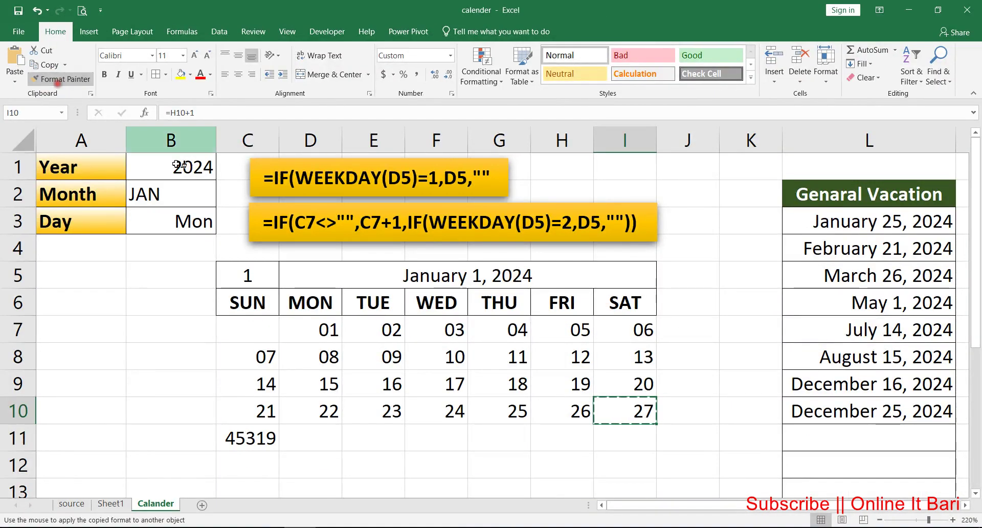
{"action": "left_click", "coordinate": [253, 438]}
{"action": "key", "text": "Tab"}
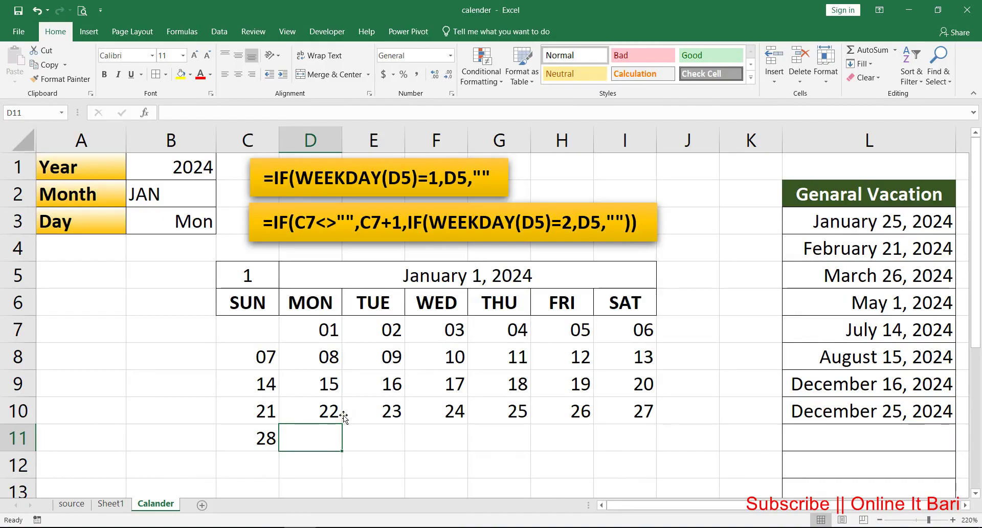
- Enter =IF(C11<EOMONTH(D5,0),C11+1,"") in D11, accepting Excel's suggested correction
{"action": "type", "text": "=if"}
{"action": "key", "text": "Tab"}
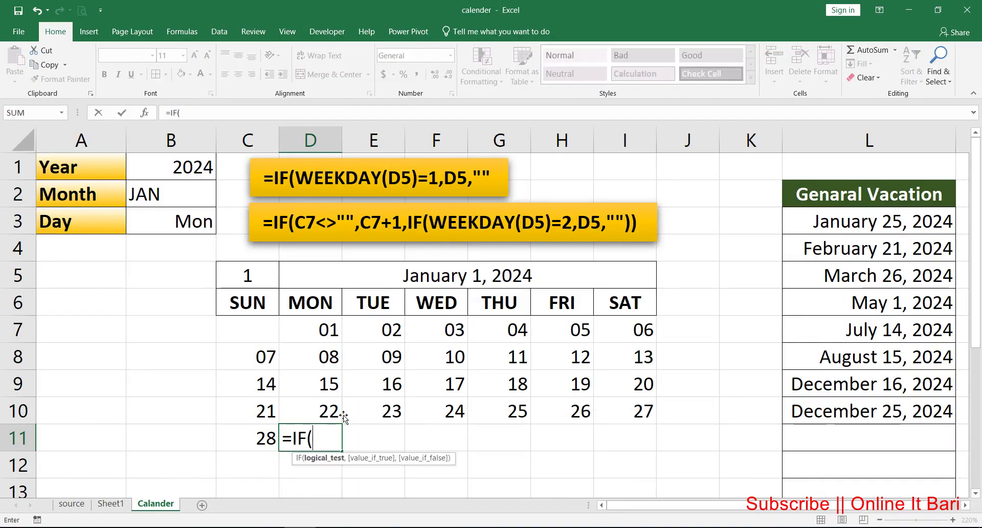
{"action": "key", "text": "Left"}
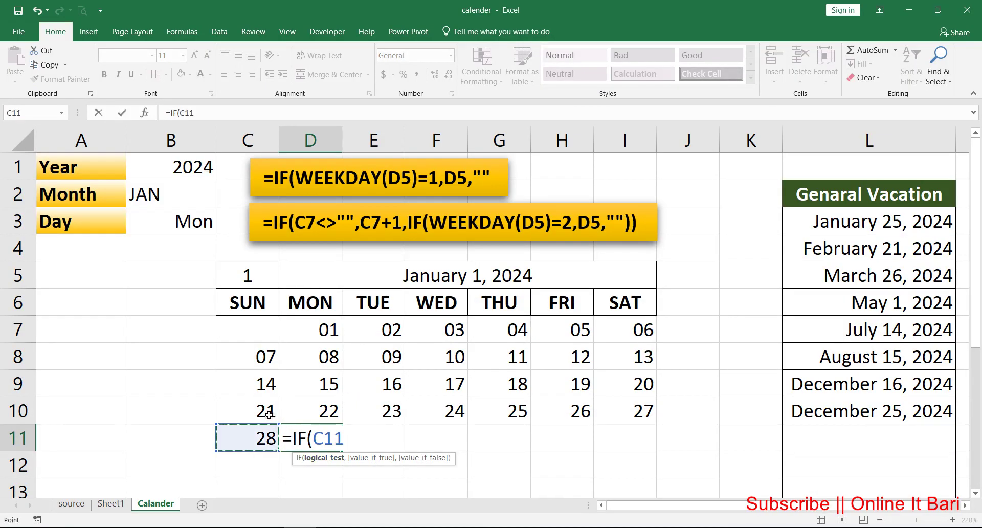
{"action": "type", "text": "<eo"}
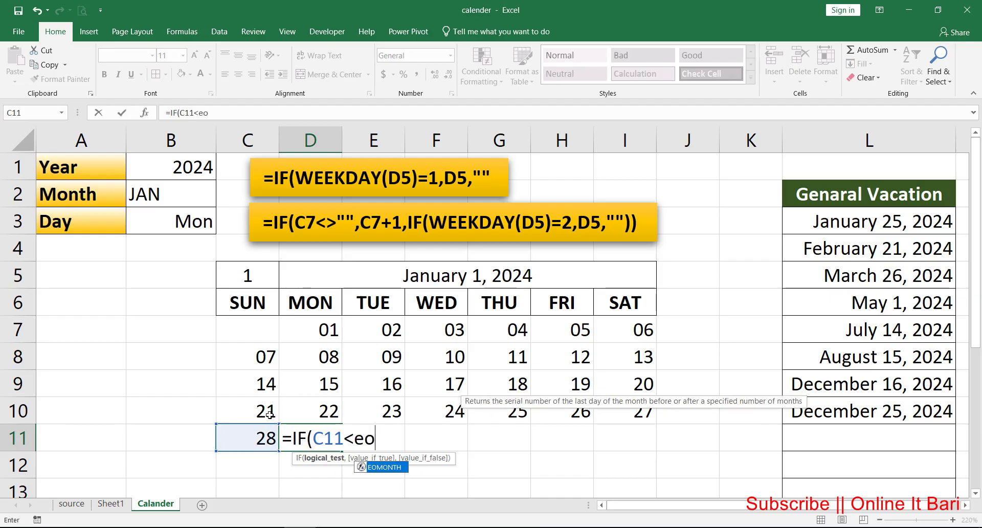
{"action": "type", "text": "m"}
{"action": "key", "text": "Tab"}
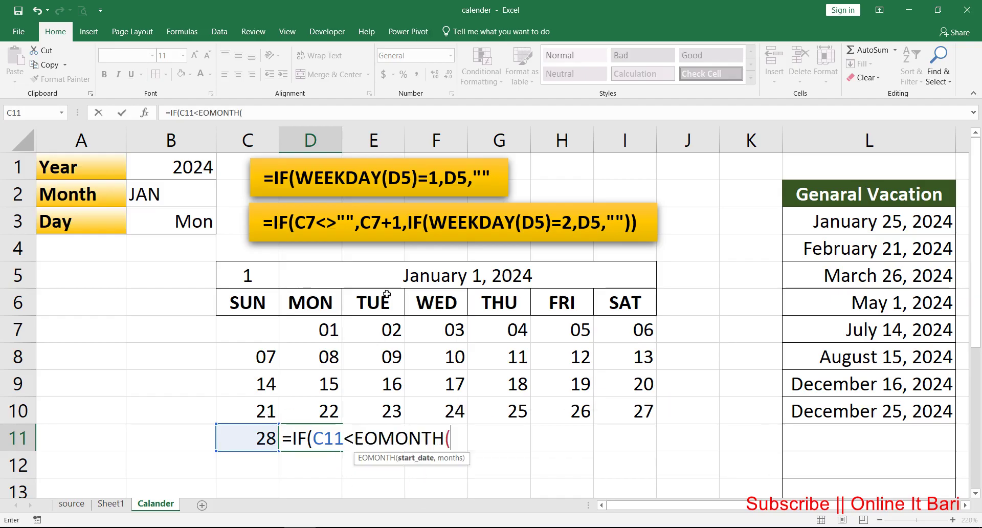
{"action": "left_click", "coordinate": [403, 263]}
{"action": "type", "text": ","}
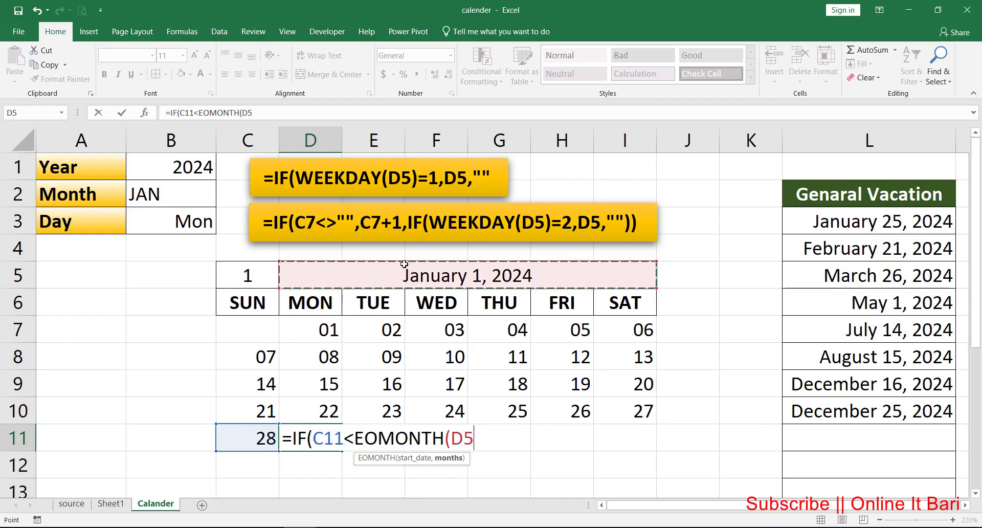
{"action": "type", "text": "0"}
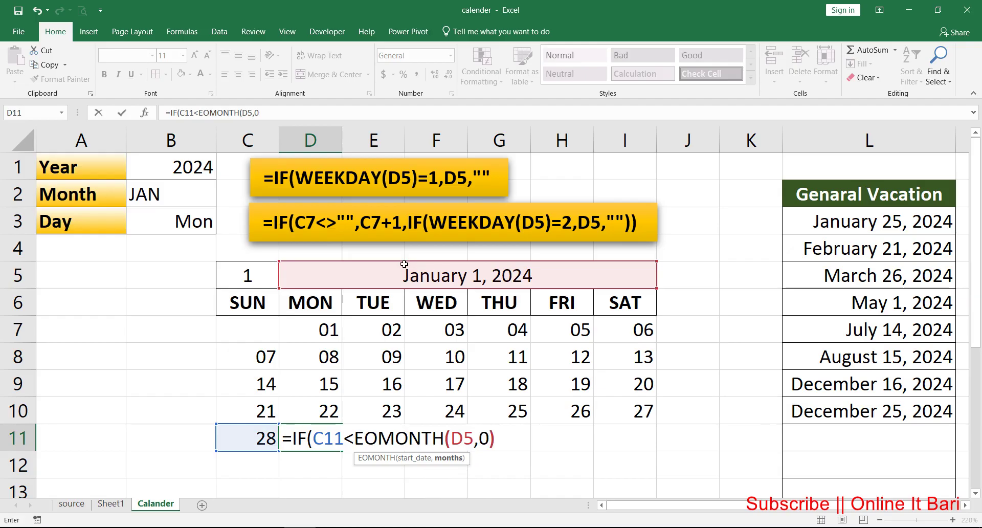
{"action": "type", "text": ")"}
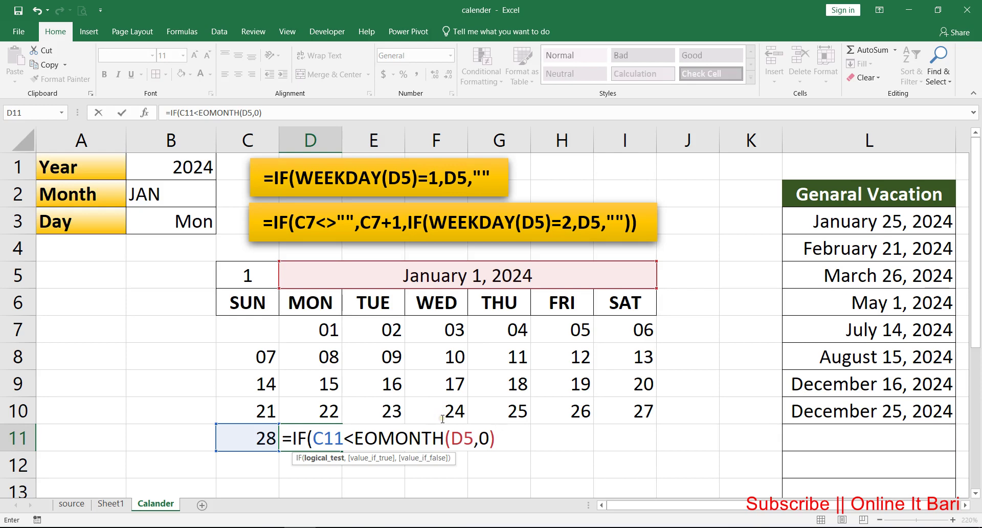
{"action": "type", "text": ","}
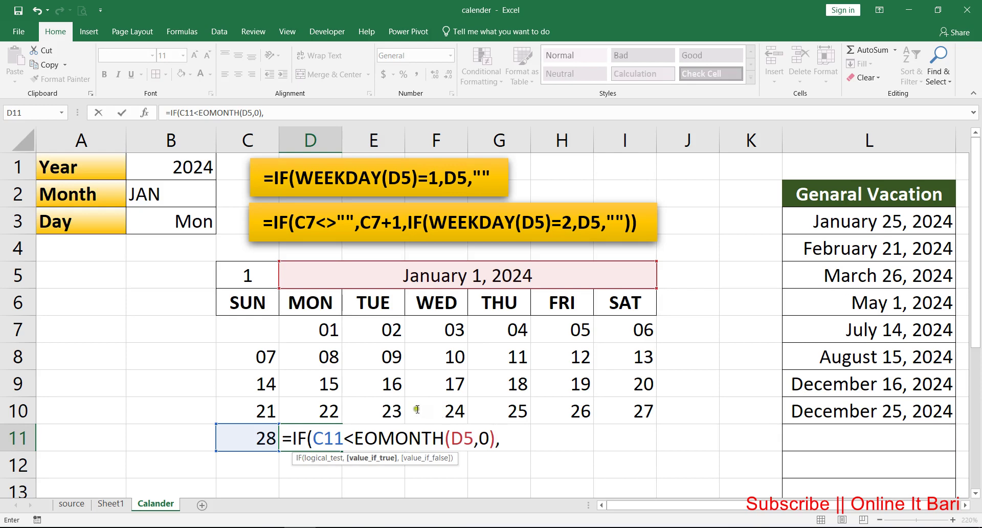
{"action": "left_click", "coordinate": [266, 426]}
{"action": "type", "text": "+"}
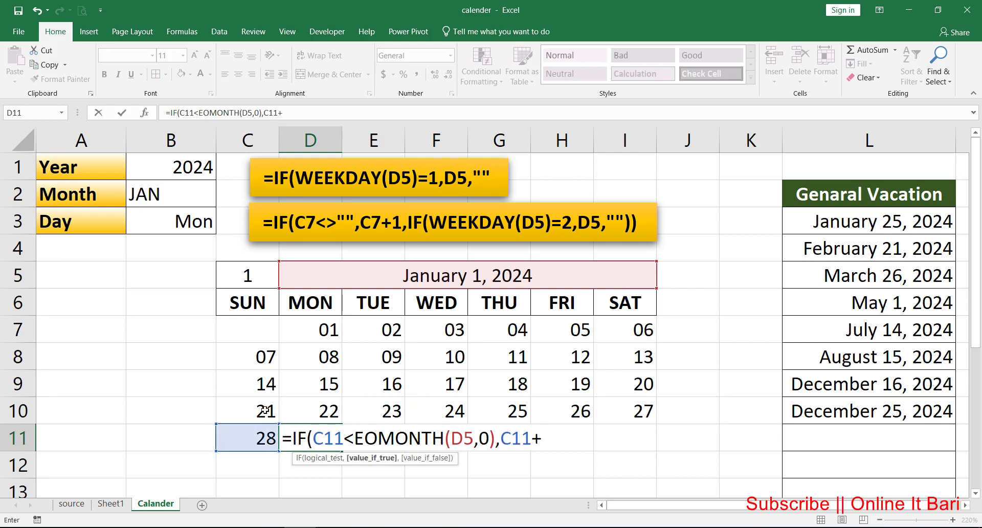
{"action": "type", "text": "1,"}
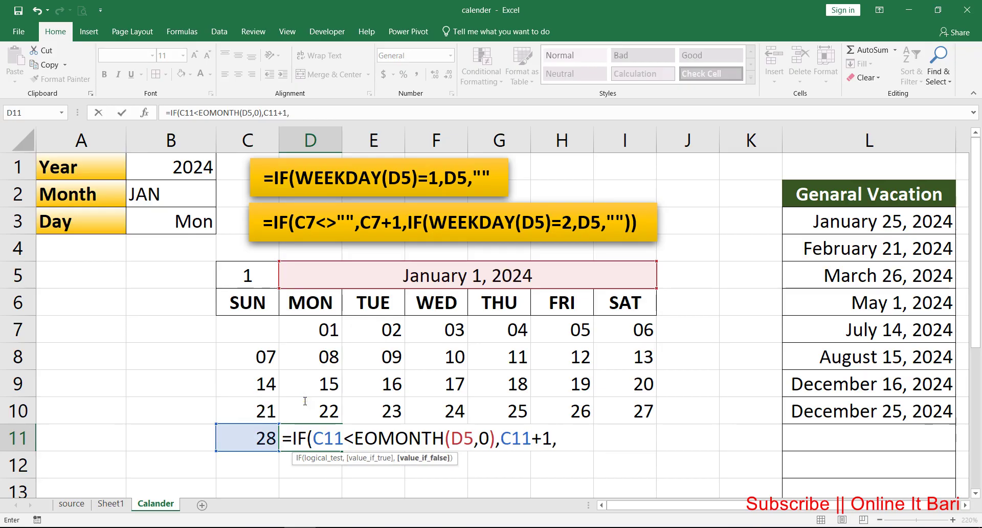
{"action": "key", "text": "Return"}
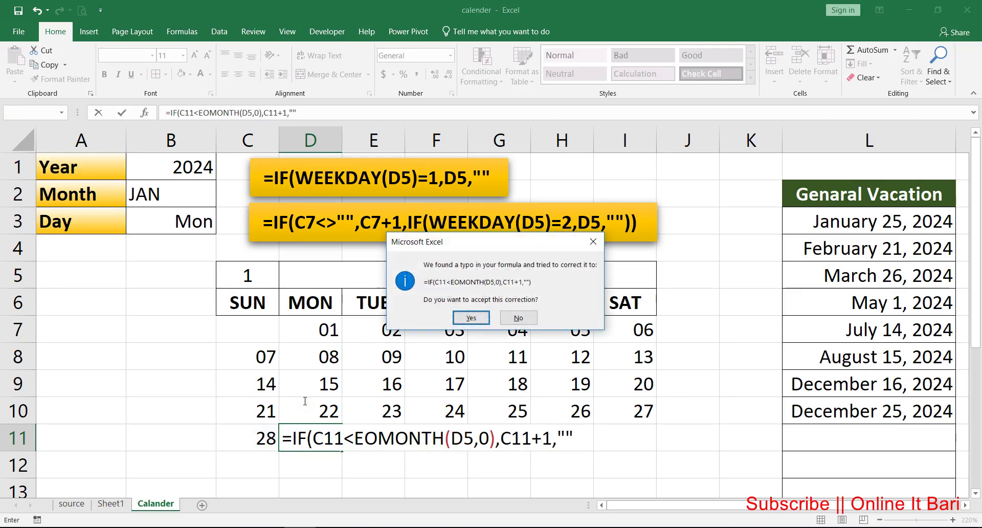
{"action": "key", "text": "Return"}
- Paint C11's day format onto D11 and fill its formula across to I11
{"action": "left_click", "coordinate": [266, 427]}
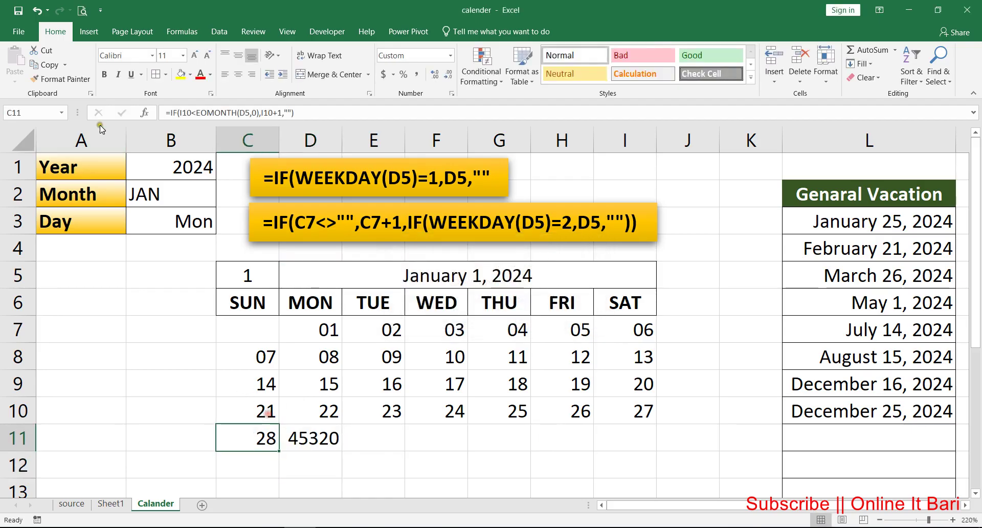
{"action": "left_click", "coordinate": [60, 78]}
{"action": "left_click", "coordinate": [310, 427]}
{"action": "left_click", "coordinate": [330, 430]}
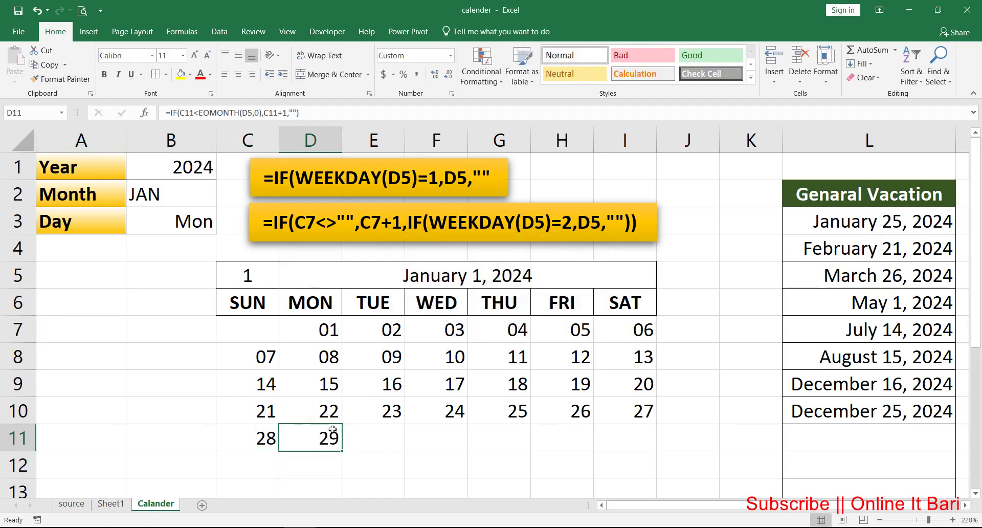
{"action": "left_click_drag", "start_coordinate": [342, 427], "coordinate": [645, 427]}
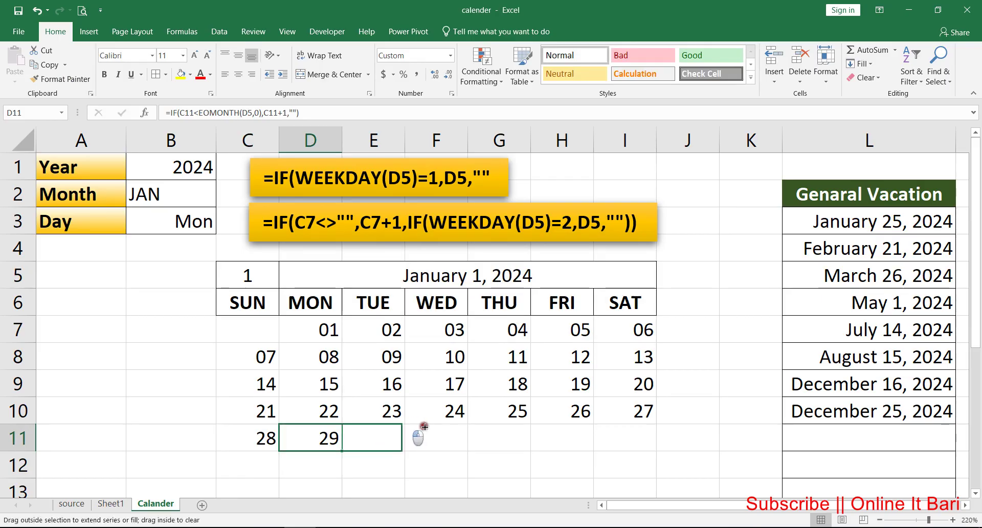
{"action": "left_click", "coordinate": [620, 428]}
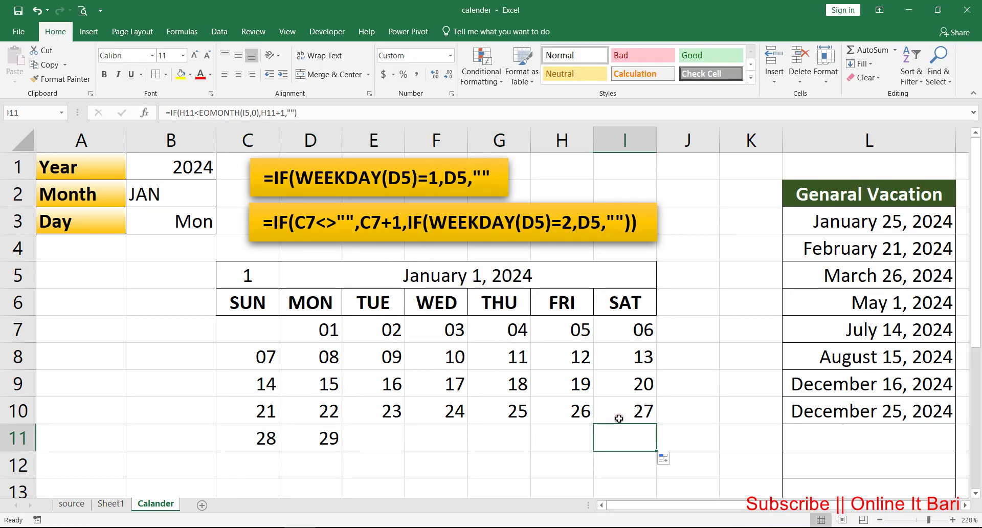
- Inspect the formulas in D11 and E11 to check their D5 references
{"action": "key", "text": "Left"}
{"action": "key", "text": "Left"}
{"action": "key", "text": "Left"}
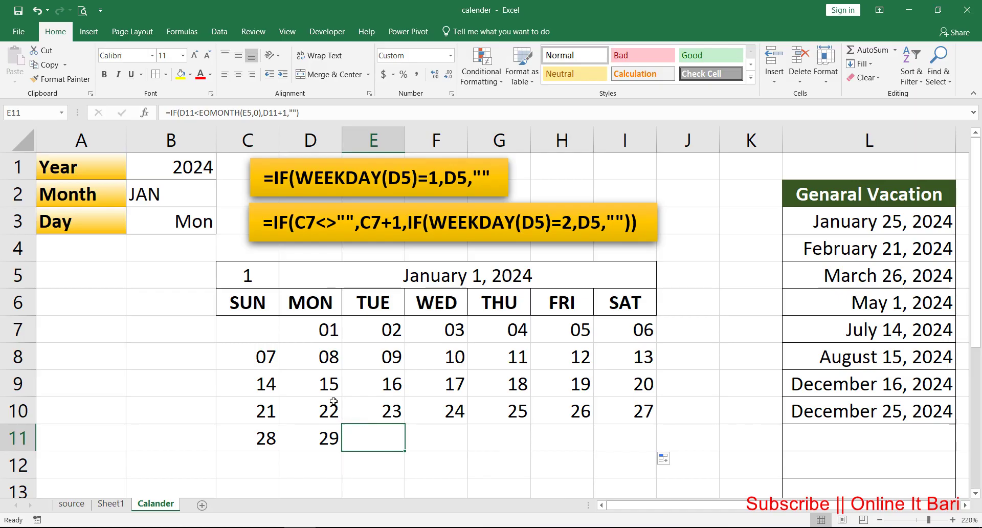
{"action": "key", "text": "Left"}
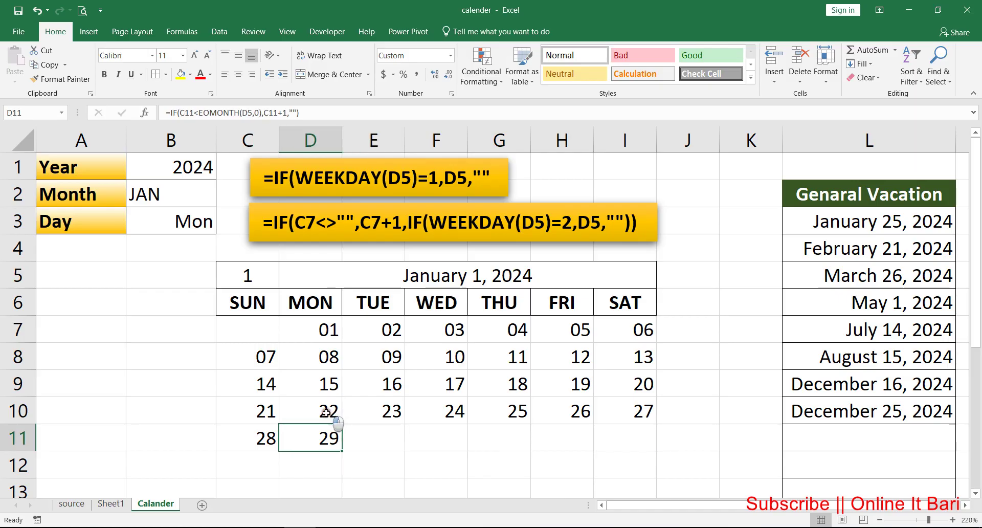
{"action": "key", "text": "F2"}
{"action": "left_click", "coordinate": [121, 112]}
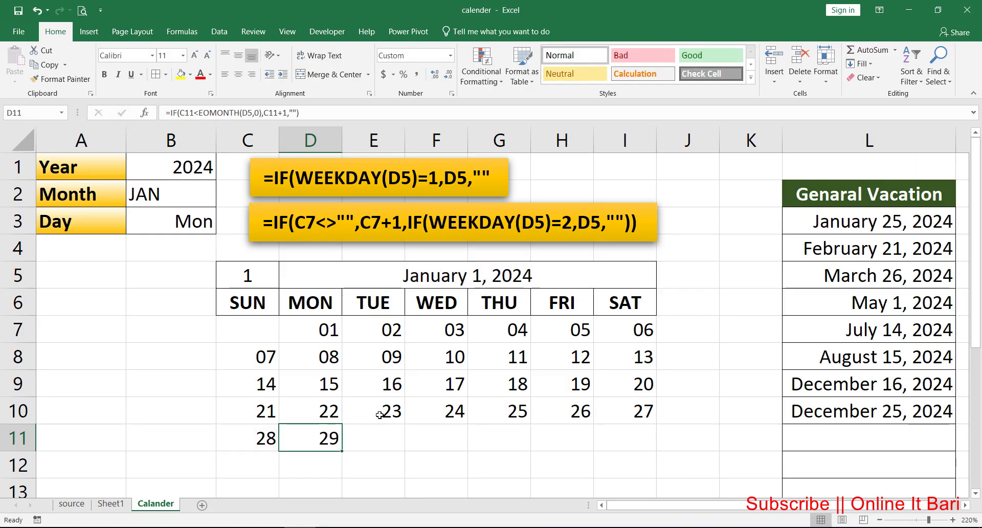
{"action": "key", "text": "Right"}
{"action": "key", "text": "F2"}
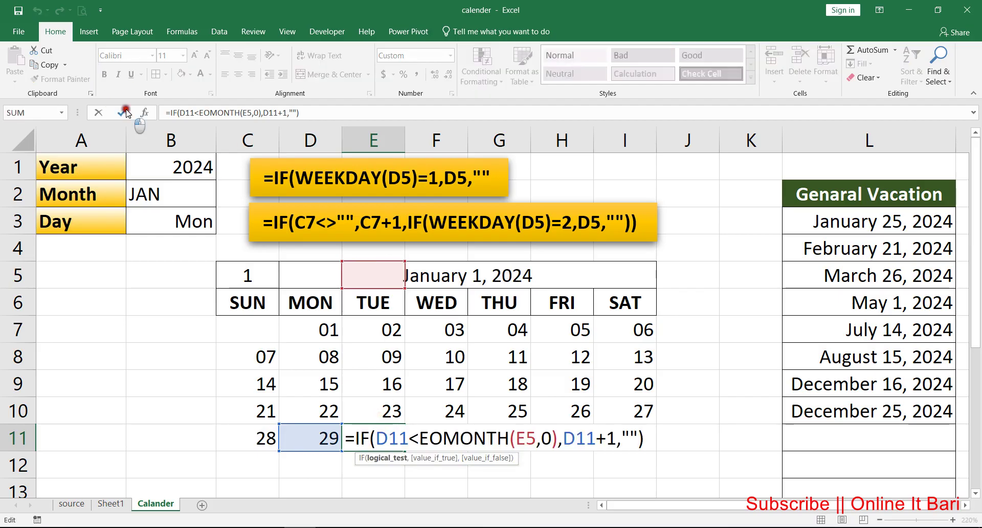
{"action": "left_click", "coordinate": [122, 112]}
{"action": "key", "text": "Left"}
{"action": "key", "text": "F2"}
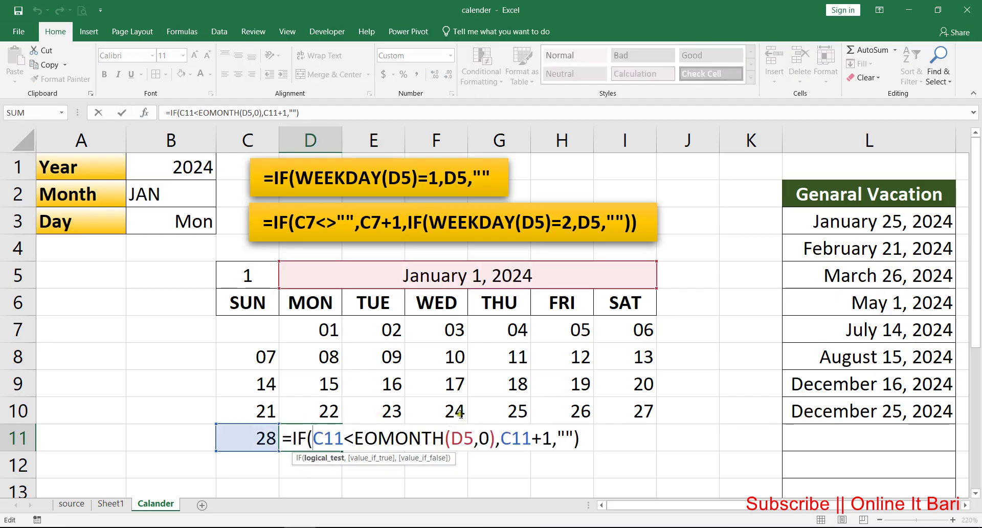
- Lock D11's reference as $D$5 and refill it across to I11, showing 29, 30, 31
{"action": "left_click", "coordinate": [465, 413]}
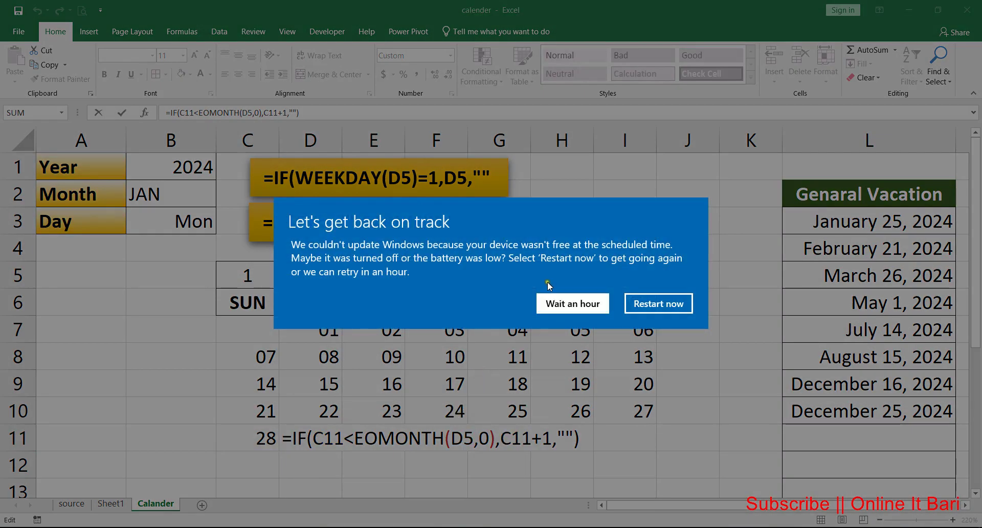
{"action": "left_click", "coordinate": [572, 303]}
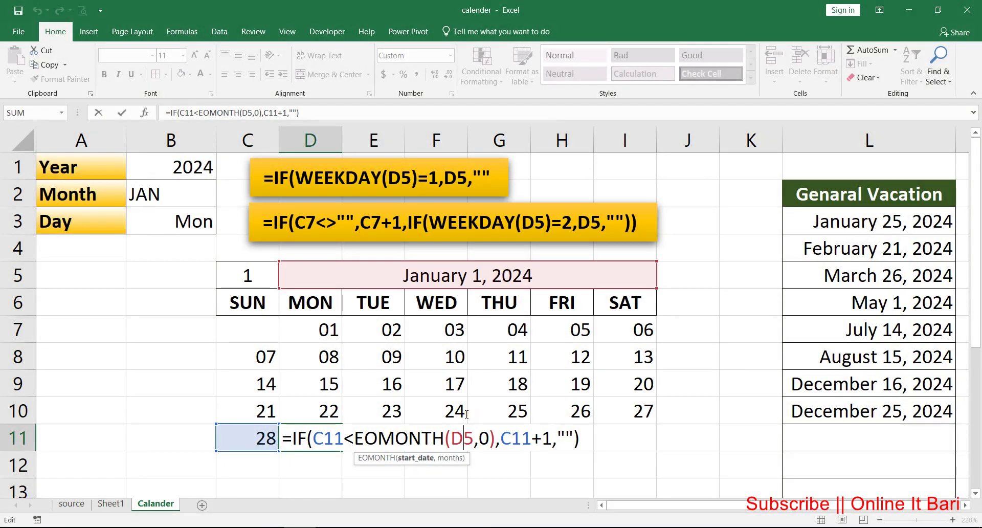
{"action": "key", "text": "F4"}
{"action": "key", "text": "Return"}
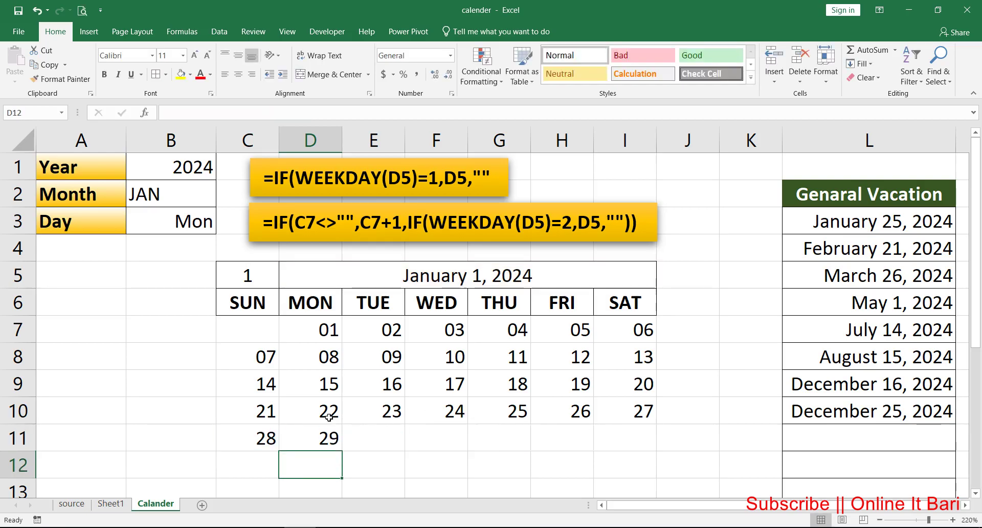
{"action": "left_click", "coordinate": [332, 429]}
{"action": "left_click_drag", "start_coordinate": [343, 426], "coordinate": [651, 429]}
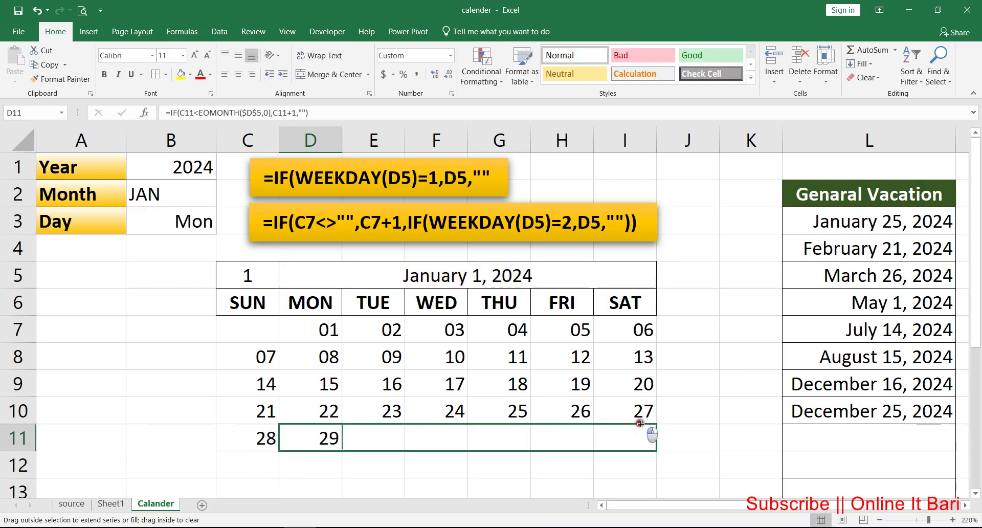
{"action": "left_click", "coordinate": [542, 428]}
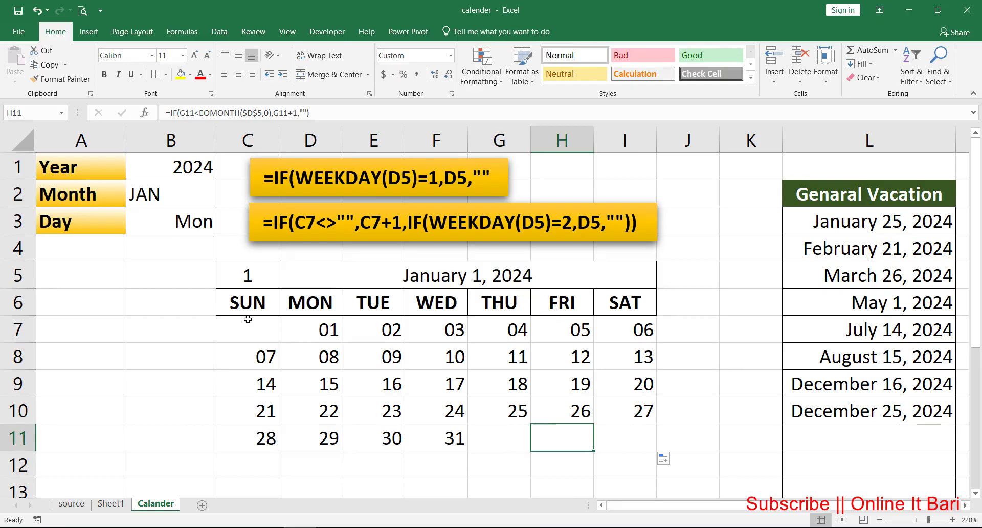
{"action": "left_click_drag", "start_coordinate": [240, 328], "coordinate": [637, 435]}
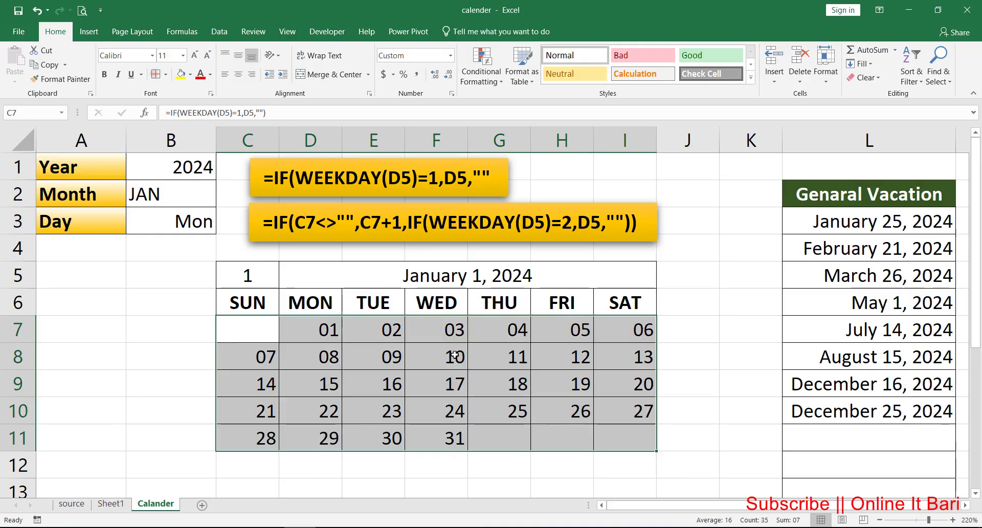
{"action": "left_click", "coordinate": [418, 378]}
{"action": "left_click", "coordinate": [182, 189]}
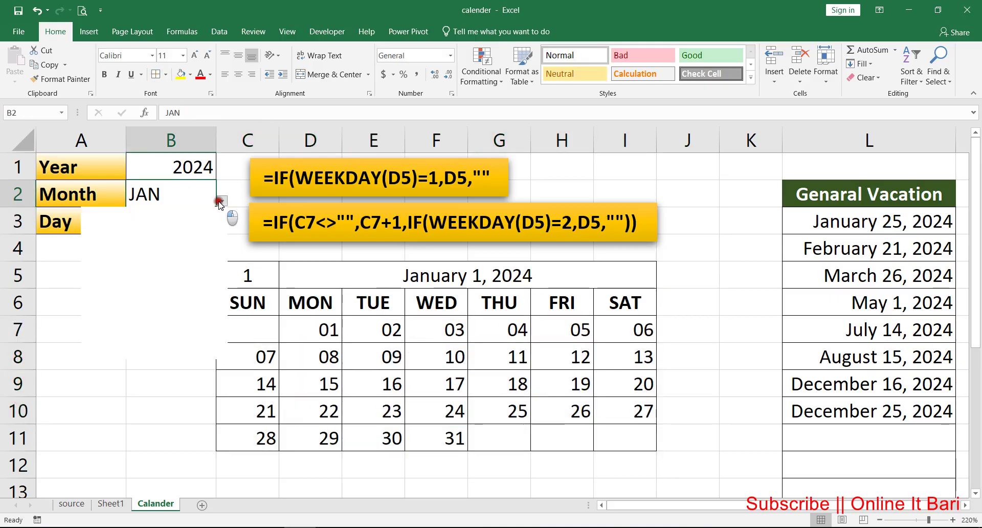
{"action": "left_click", "coordinate": [222, 201]}
{"action": "left_click", "coordinate": [156, 235]}
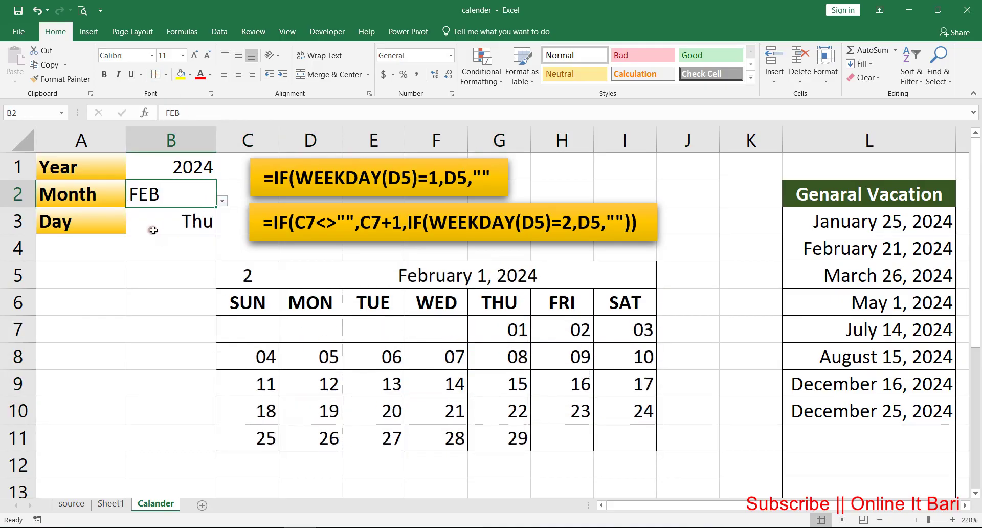
{"action": "left_click", "coordinate": [222, 202]}
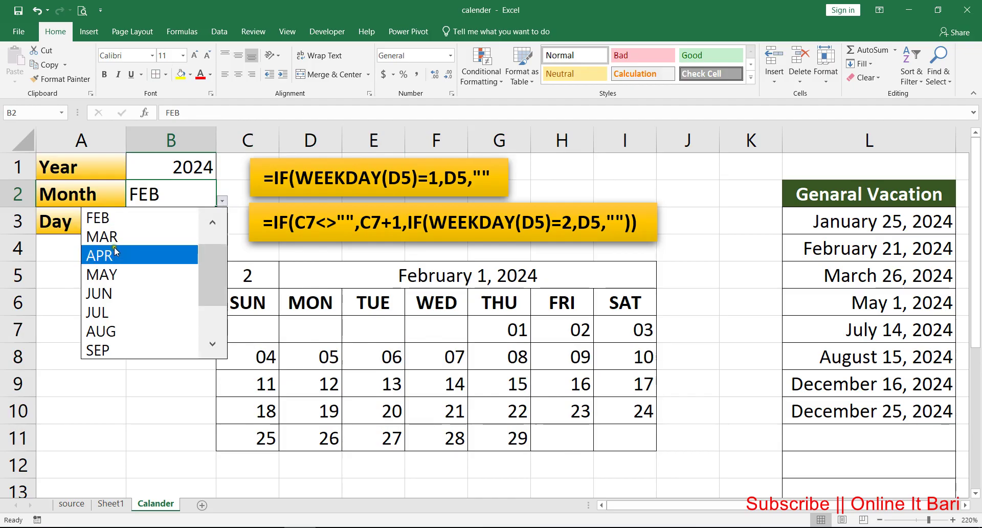
{"action": "left_click", "coordinate": [102, 236]}
{"action": "left_click", "coordinate": [222, 201]}
{"action": "left_click", "coordinate": [213, 223]}
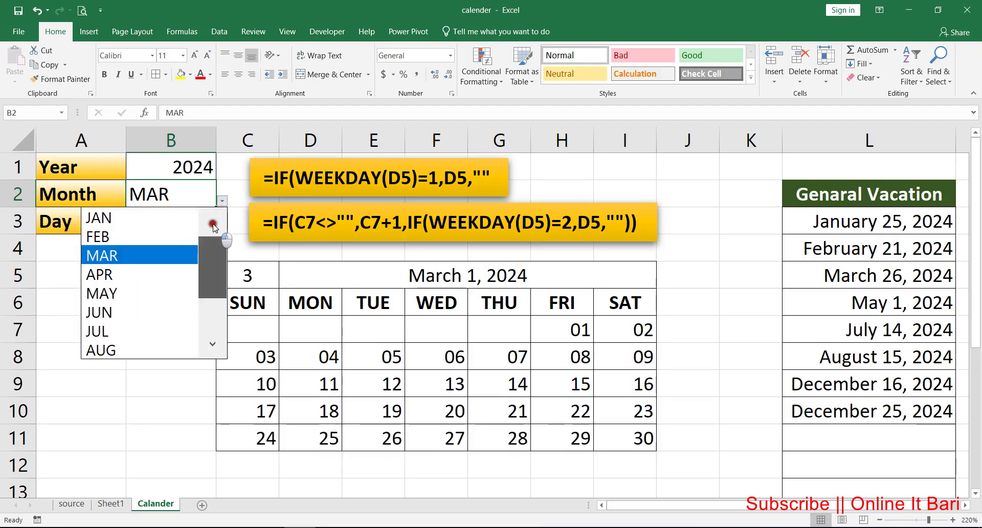
{"action": "left_click", "coordinate": [123, 221]}
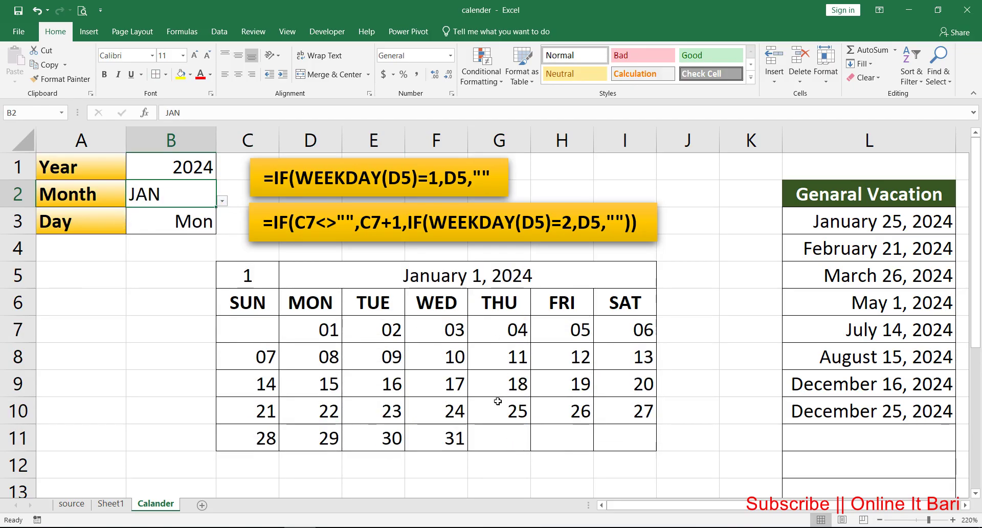
{"action": "left_click", "coordinate": [484, 427]}
{"action": "left_click", "coordinate": [637, 427]}
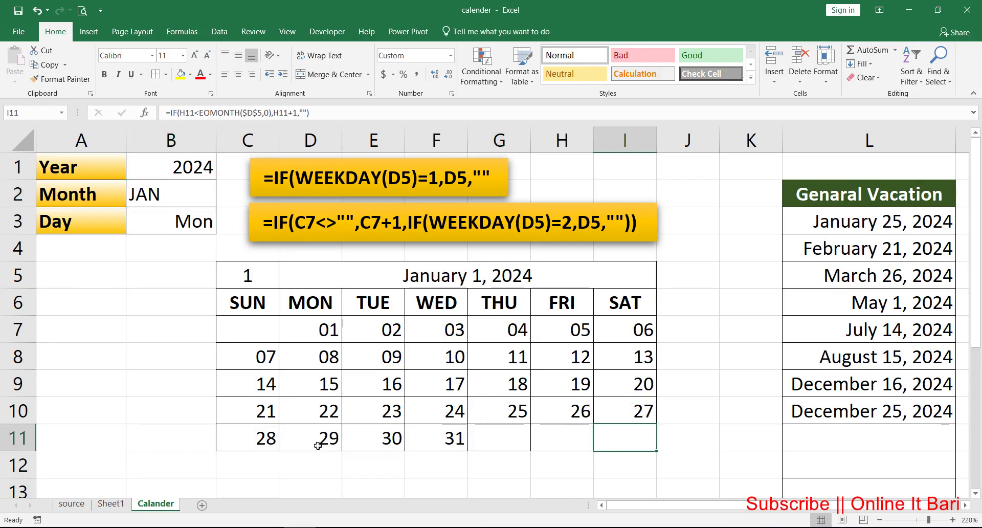
- Compare the vacation dates L3:L10 with the calendar, ending with day cells C7:I11 selected
{"action": "left_click", "coordinate": [255, 433]}
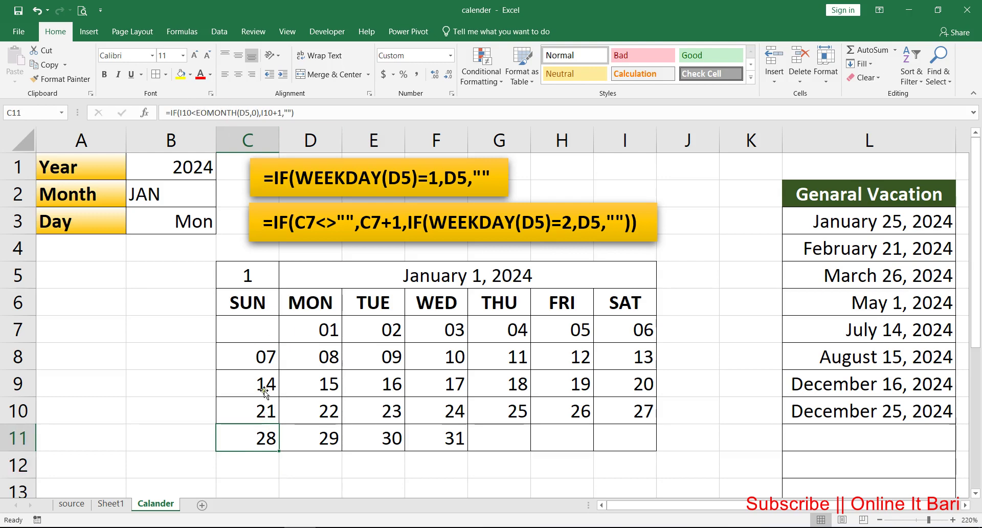
{"action": "key", "text": "Return"}
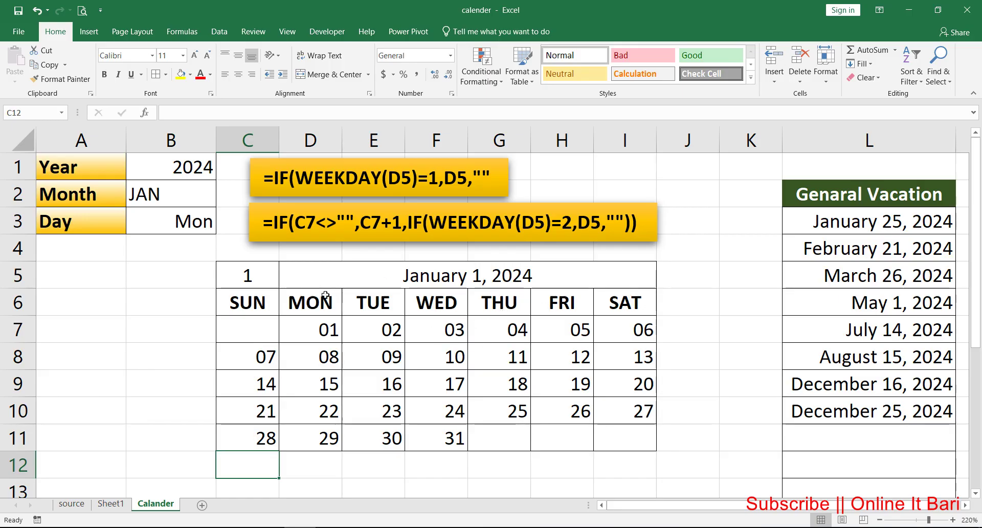
{"action": "left_click_drag", "start_coordinate": [258, 323], "coordinate": [621, 432]}
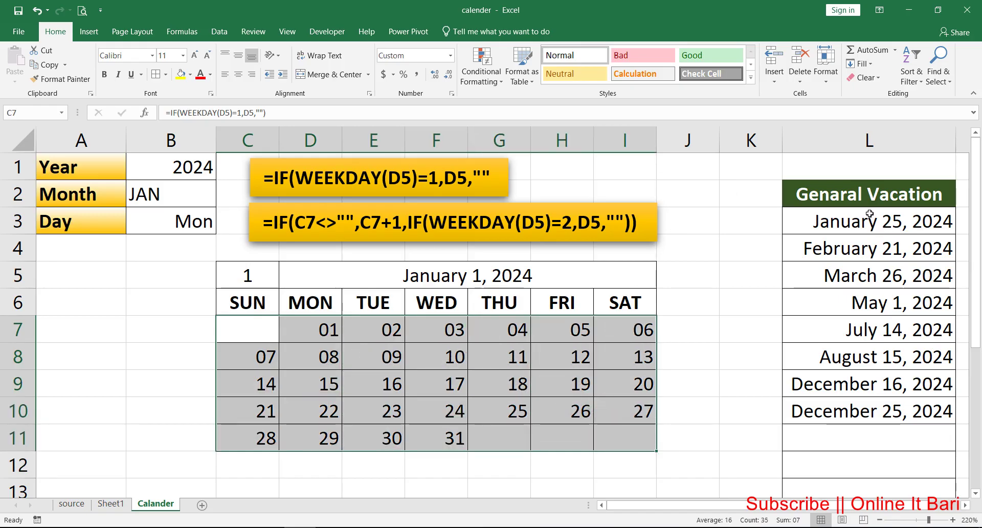
{"action": "left_click", "coordinate": [835, 215]}
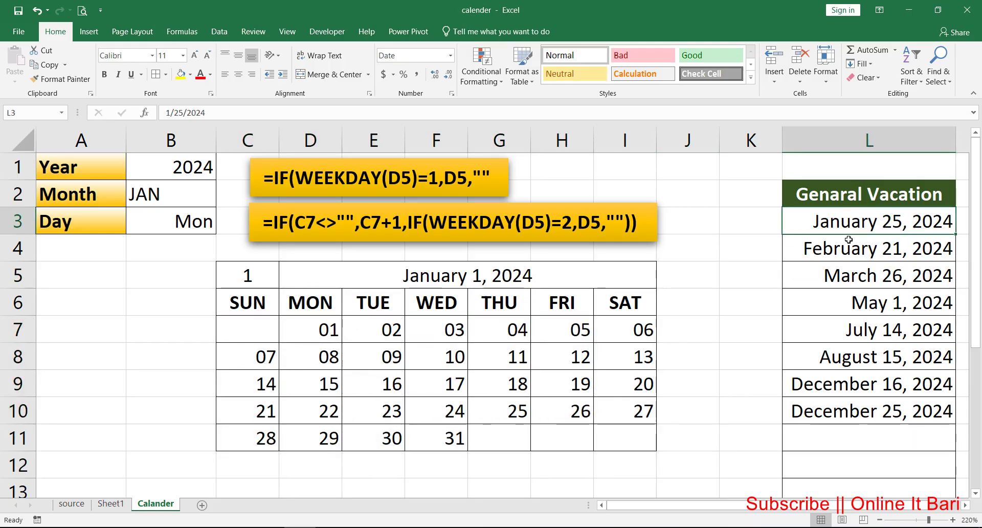
{"action": "left_click_drag", "start_coordinate": [853, 217], "coordinate": [861, 407]}
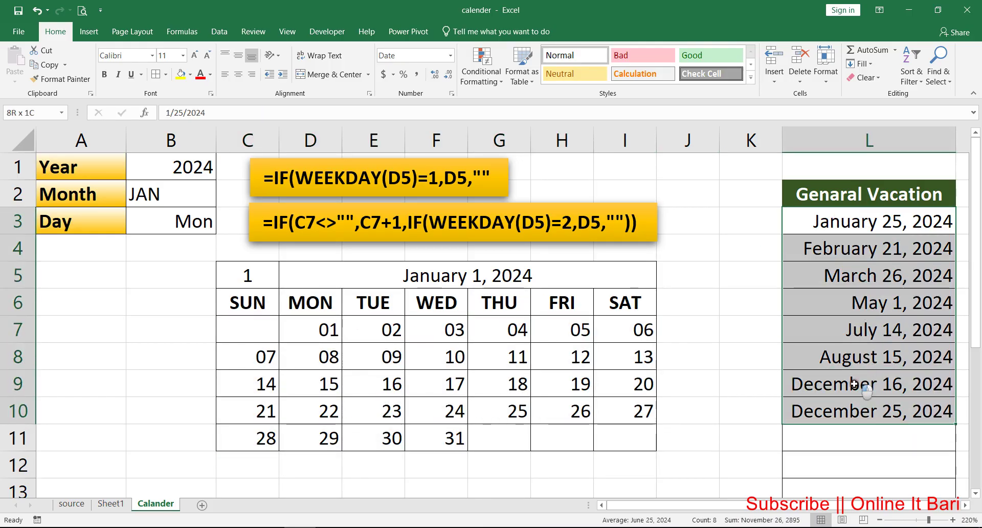
{"action": "left_click_drag", "start_coordinate": [248, 327], "coordinate": [624, 435]}
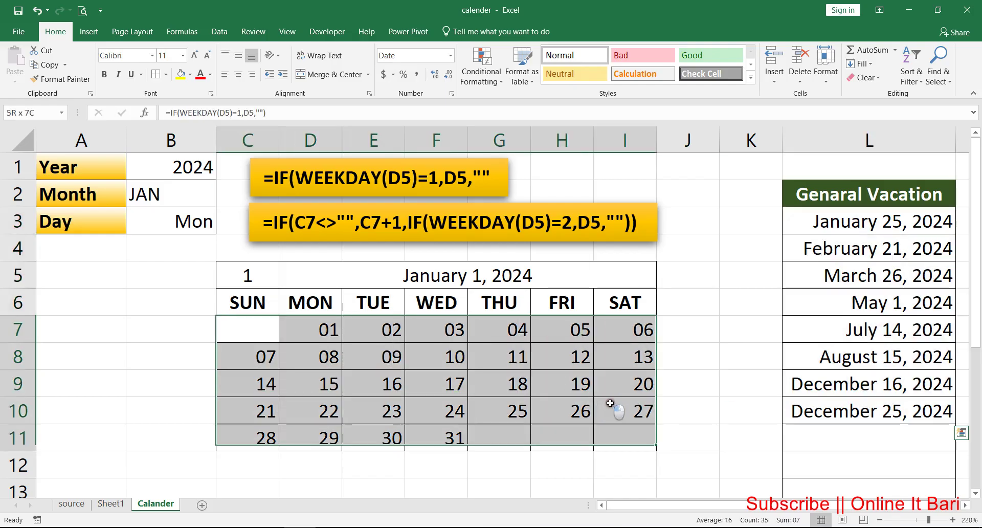
{"action": "left_click_drag", "start_coordinate": [842, 218], "coordinate": [851, 409]}
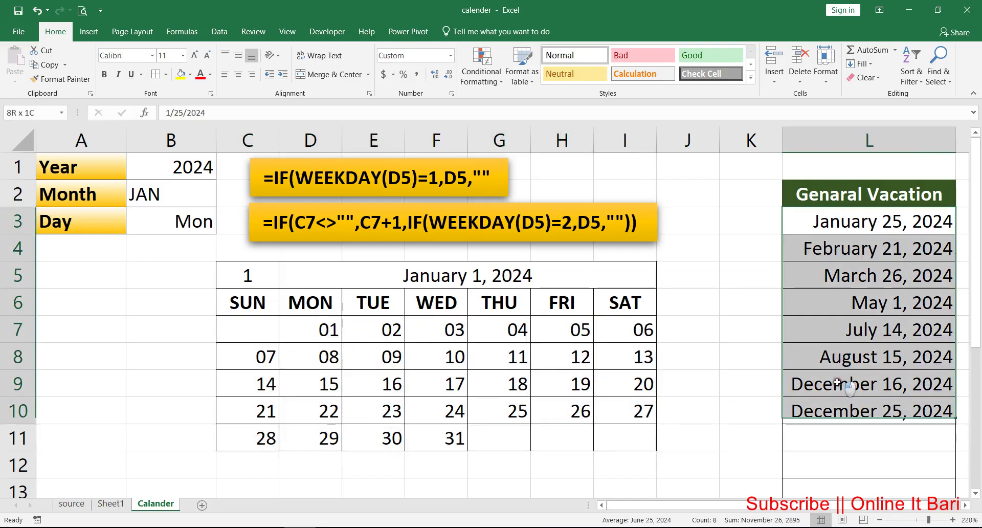
{"action": "left_click_drag", "start_coordinate": [268, 327], "coordinate": [634, 435]}
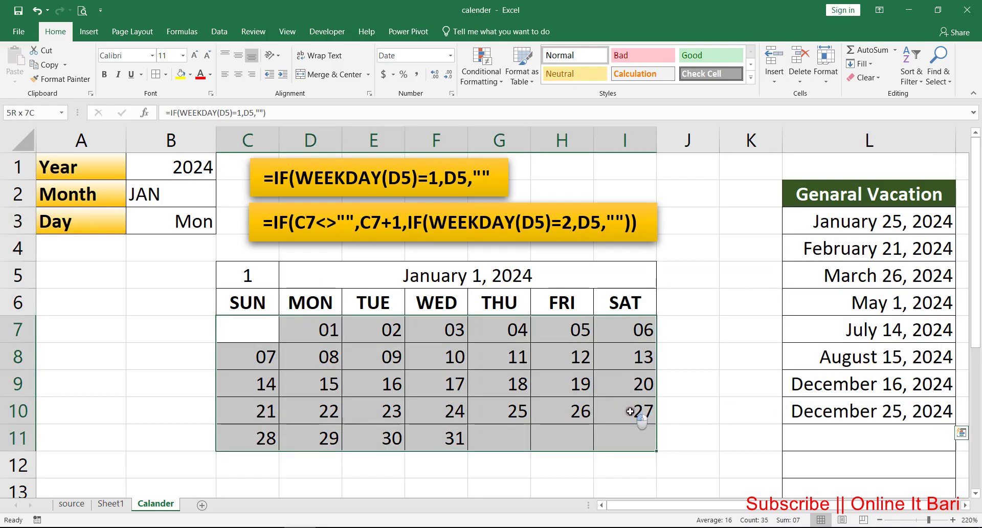
{"action": "left_click", "coordinate": [435, 357]}
{"action": "left_click_drag", "start_coordinate": [248, 327], "coordinate": [611, 408]}
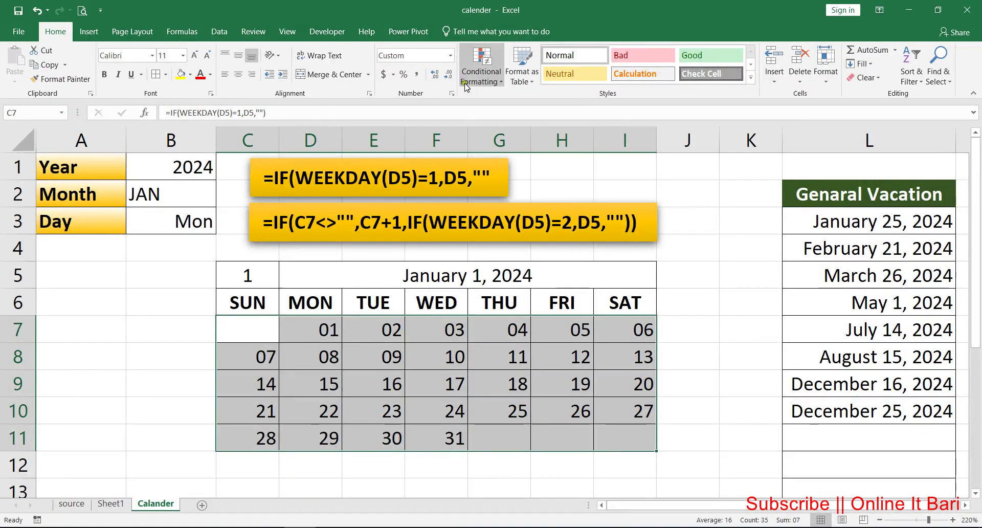
- Create a new conditional formatting rule using 'Use a formula to determine which cells to format'
{"action": "left_click", "coordinate": [466, 86]}
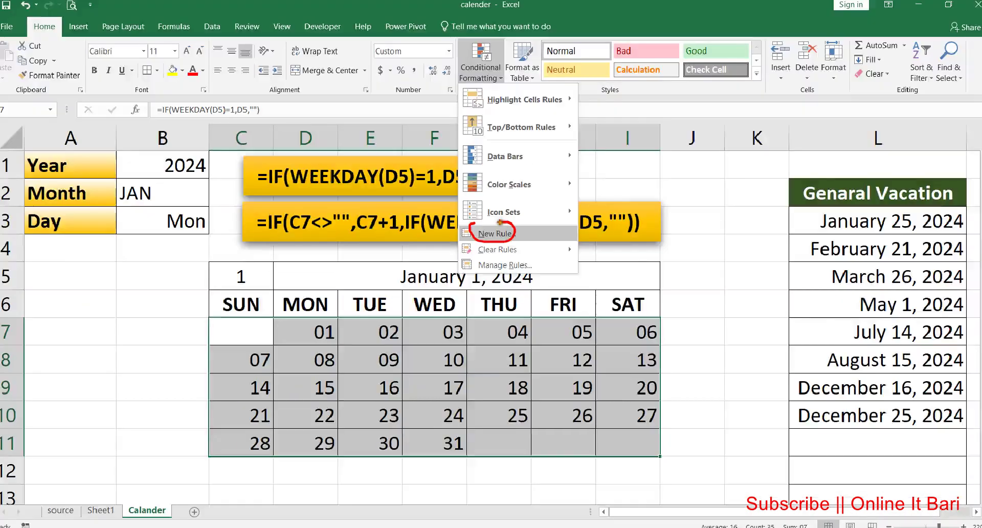
{"action": "left_click", "coordinate": [521, 230]}
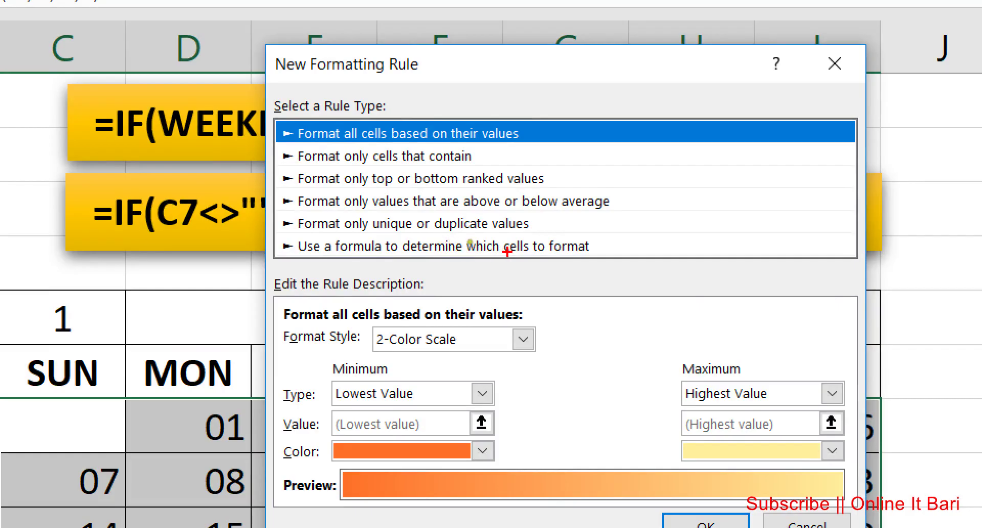
{"action": "left_click_drag", "start_coordinate": [307, 261], "coordinate": [579, 258]}
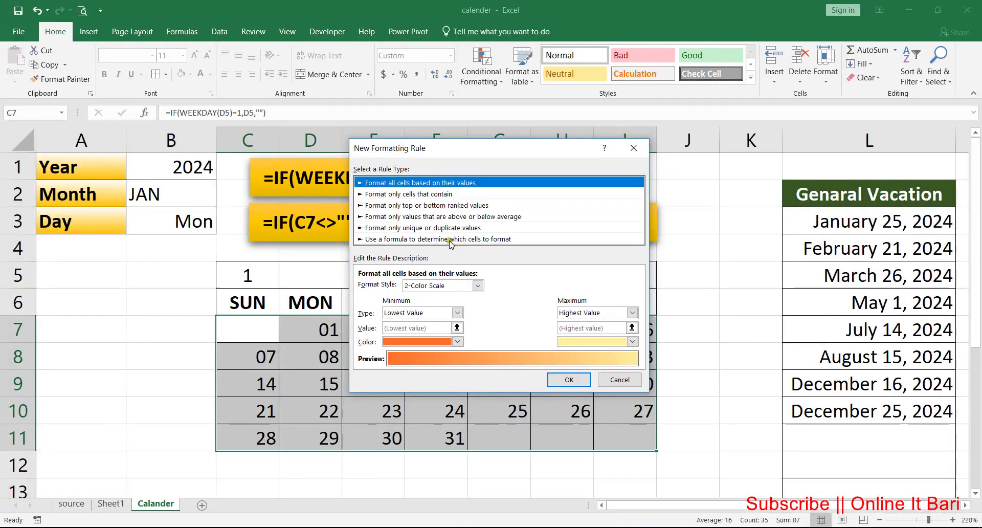
{"action": "left_click", "coordinate": [449, 239]}
{"action": "type", "text": "=match("}
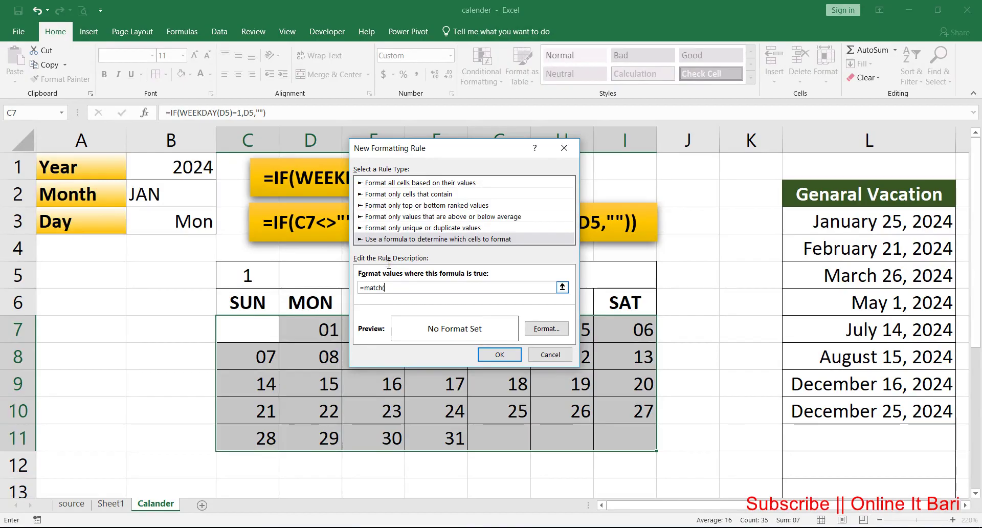
- Enter the rule formula =match(C7,vacation,0) to test day cells against the vacation list
{"action": "left_click", "coordinate": [261, 321]}
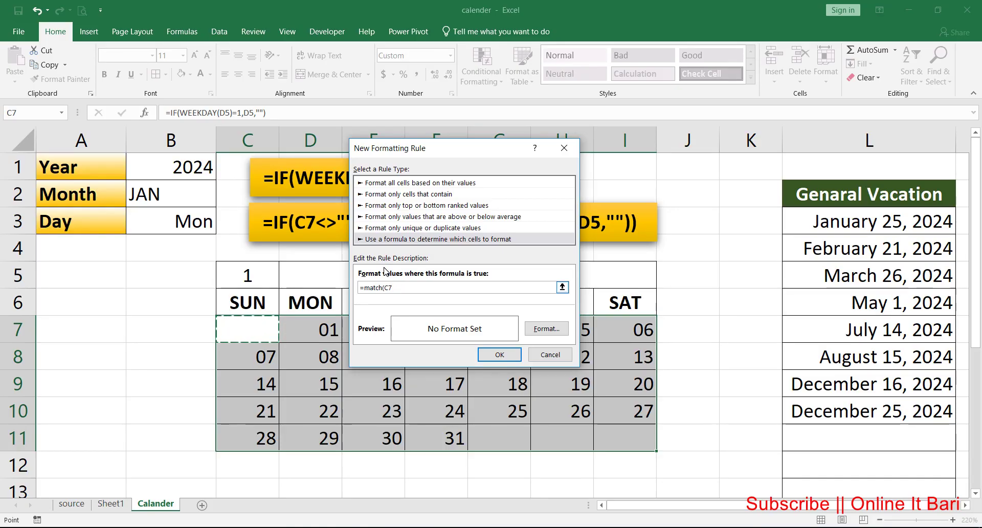
{"action": "type", "text": ","}
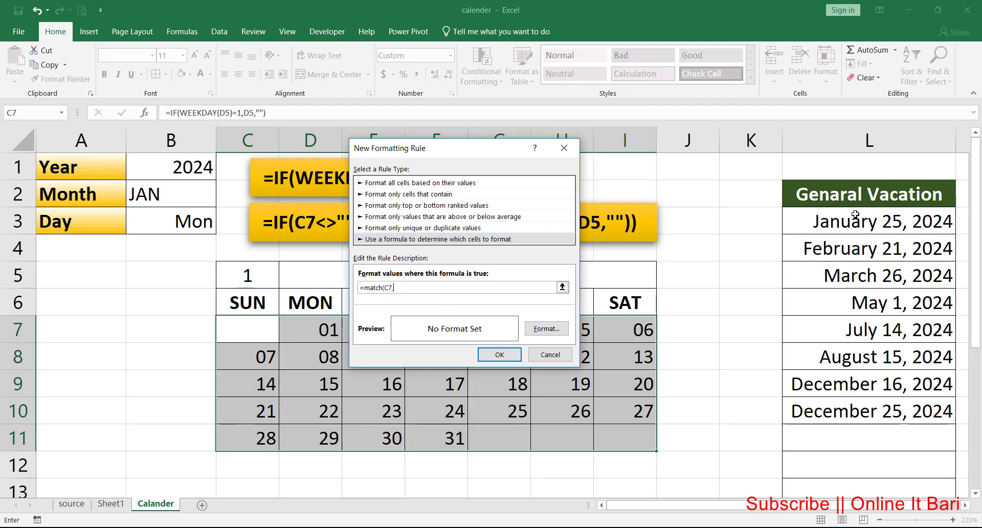
{"action": "left_click", "coordinate": [830, 223]}
{"action": "left_click_drag", "start_coordinate": [843, 217], "coordinate": [833, 407]}
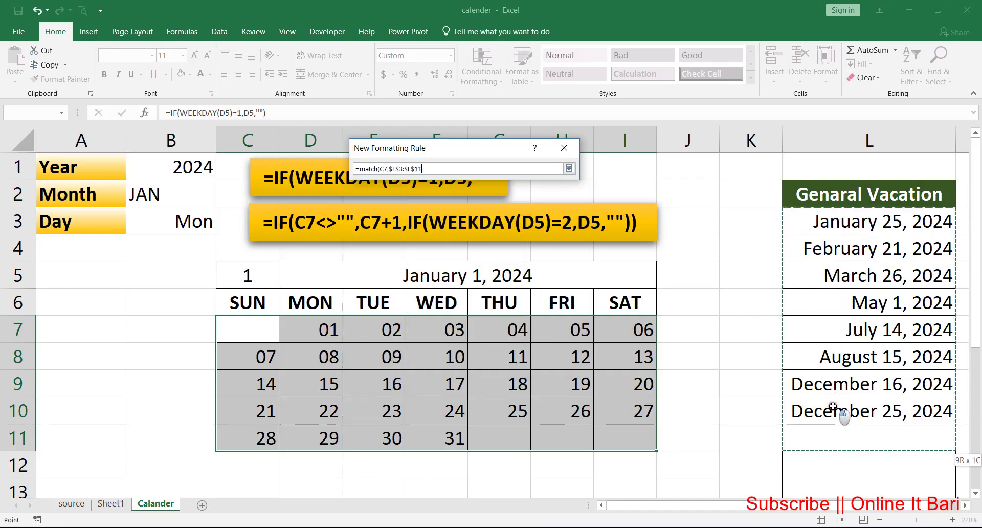
{"action": "key", "text": "BackSpace"}
{"action": "key", "text": "BackSpace"}
{"action": "key", "text": "BackSpace"}
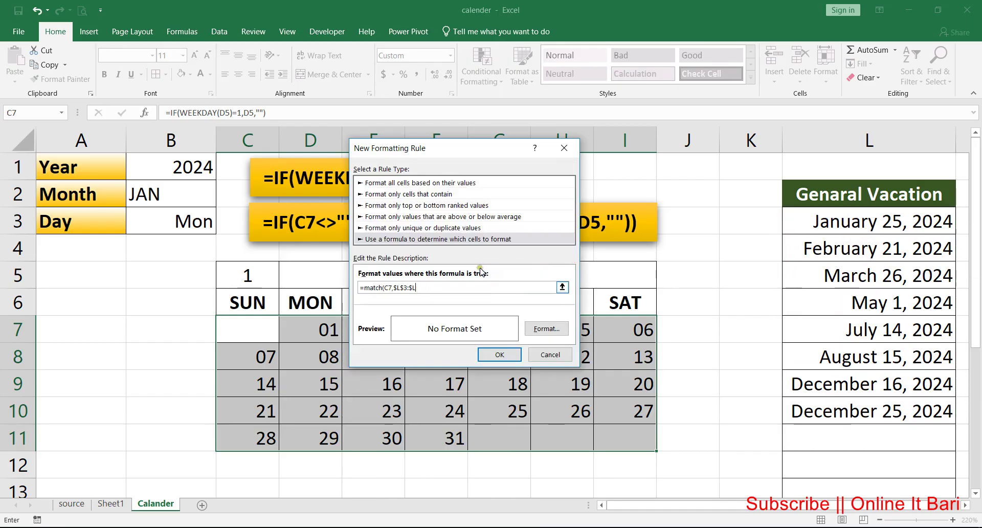
{"action": "key", "text": "BackSpace"}
{"action": "key", "text": "BackSpace"}
{"action": "key", "text": "BackSpace"}
{"action": "type", "text": "vacation,0)"}
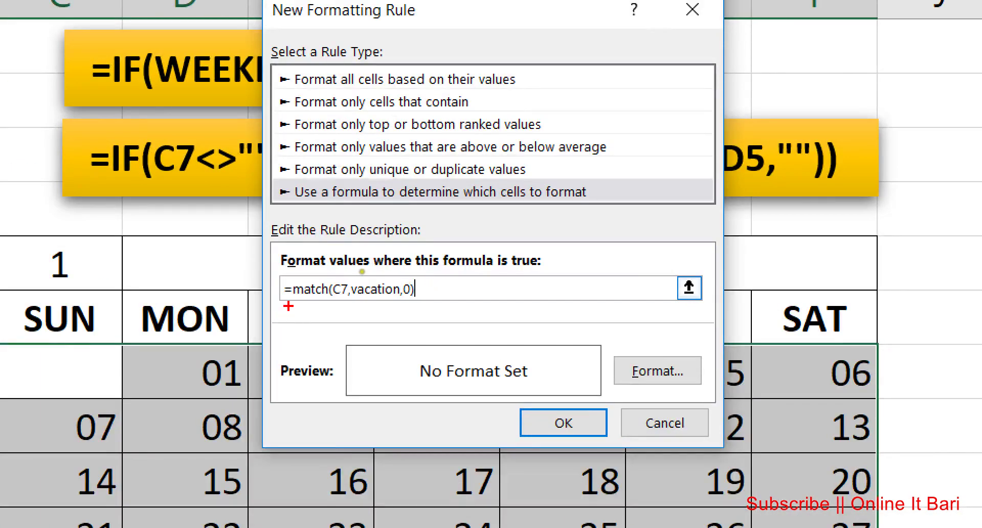
{"action": "left_click_drag", "start_coordinate": [288, 305], "coordinate": [460, 296]}
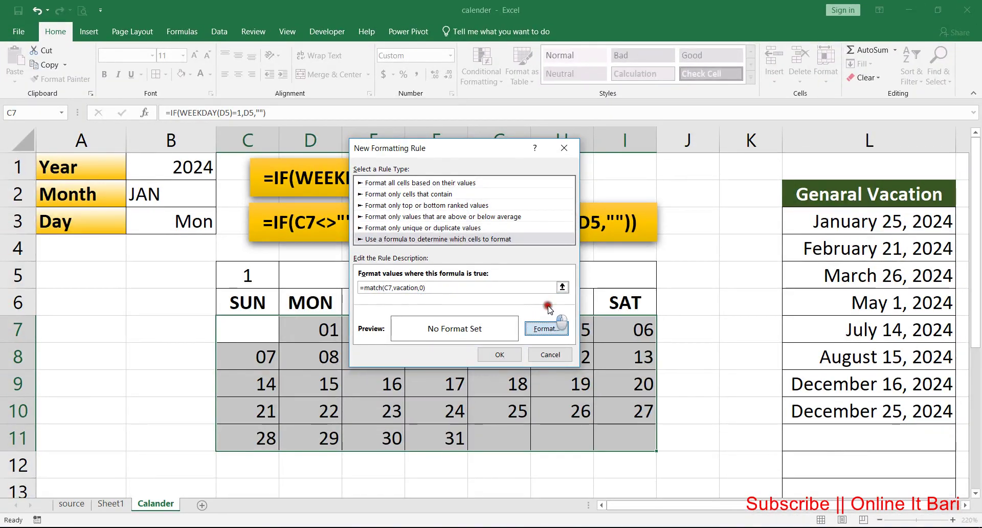
- Give matching dates a red font and apply the holiday rule so 25 turns red
{"action": "left_click", "coordinate": [554, 328]}
{"action": "left_click", "coordinate": [397, 109]}
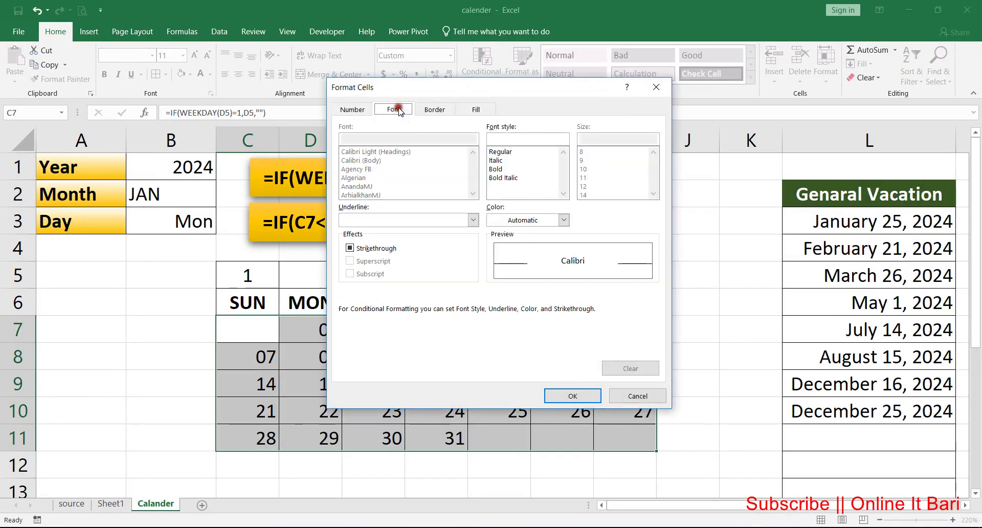
{"action": "left_click", "coordinate": [563, 220]}
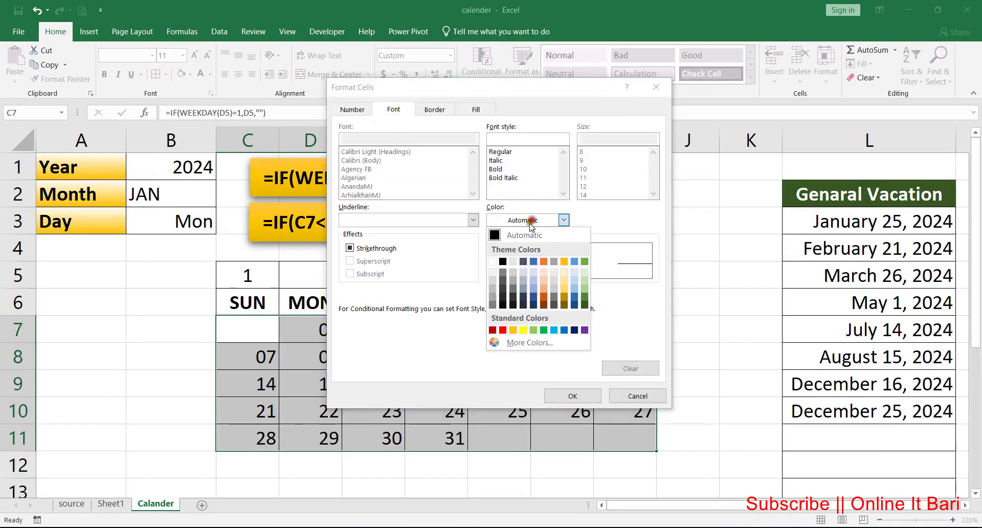
{"action": "left_click", "coordinate": [503, 311]}
{"action": "left_click", "coordinate": [576, 394]}
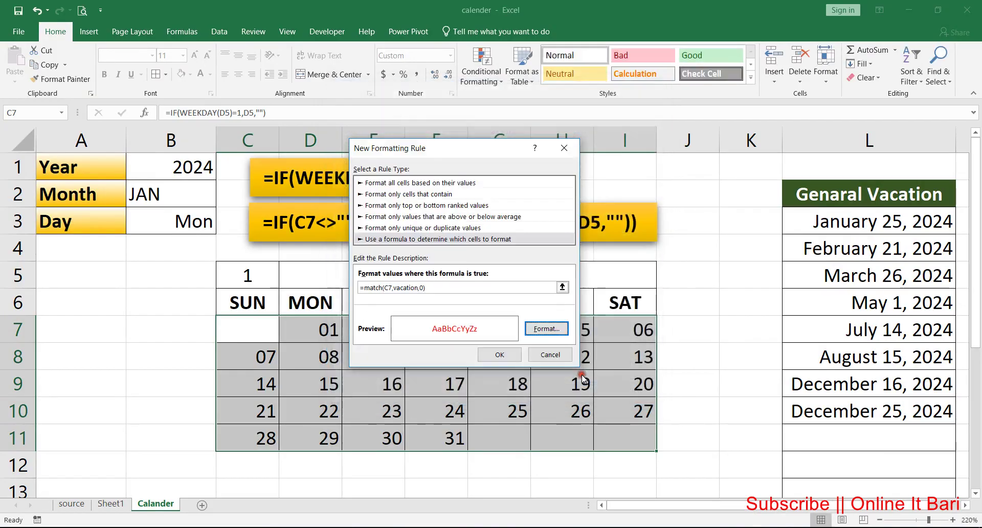
{"action": "left_click", "coordinate": [499, 354]}
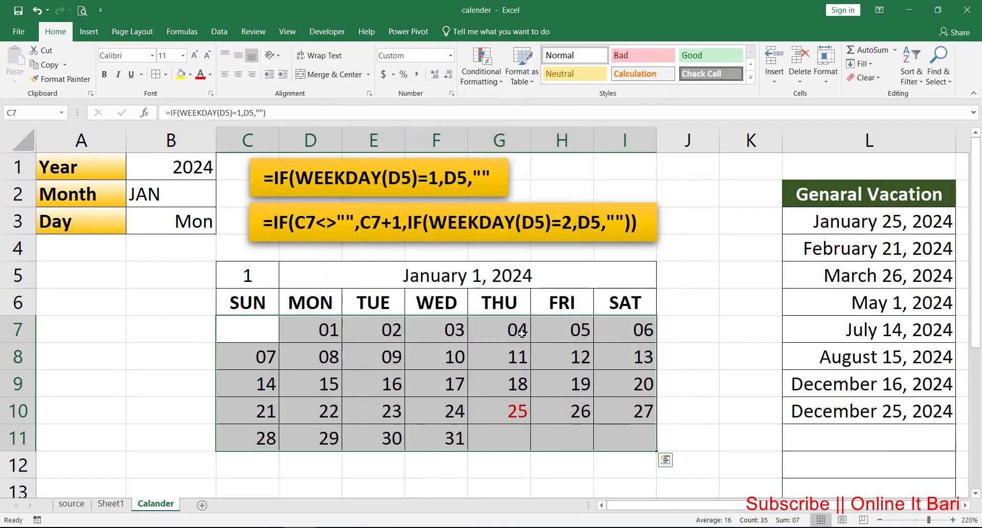
- Verify January 25 shows red, then switch B2 to FEB to test the February 21 holiday
{"action": "left_click", "coordinate": [877, 222]}
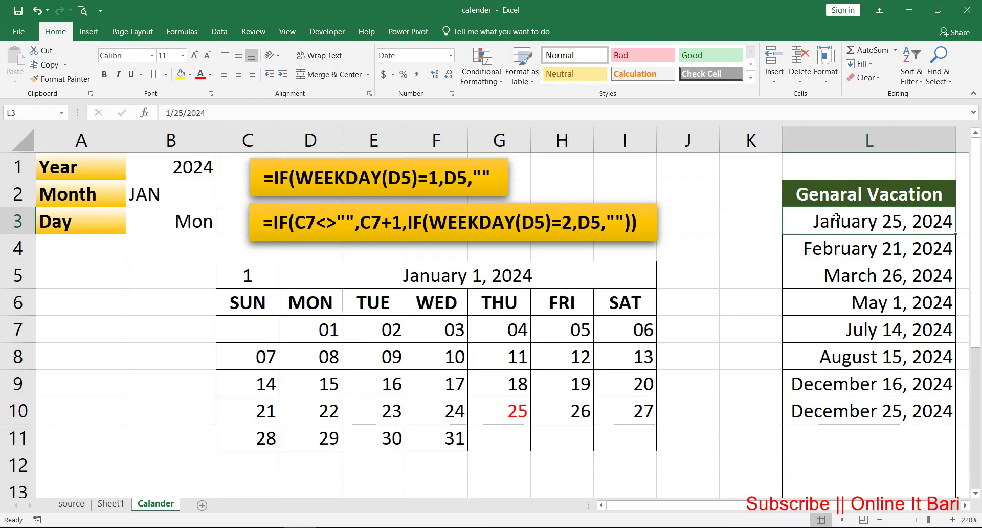
{"action": "left_click", "coordinate": [524, 381]}
{"action": "key", "text": "Return"}
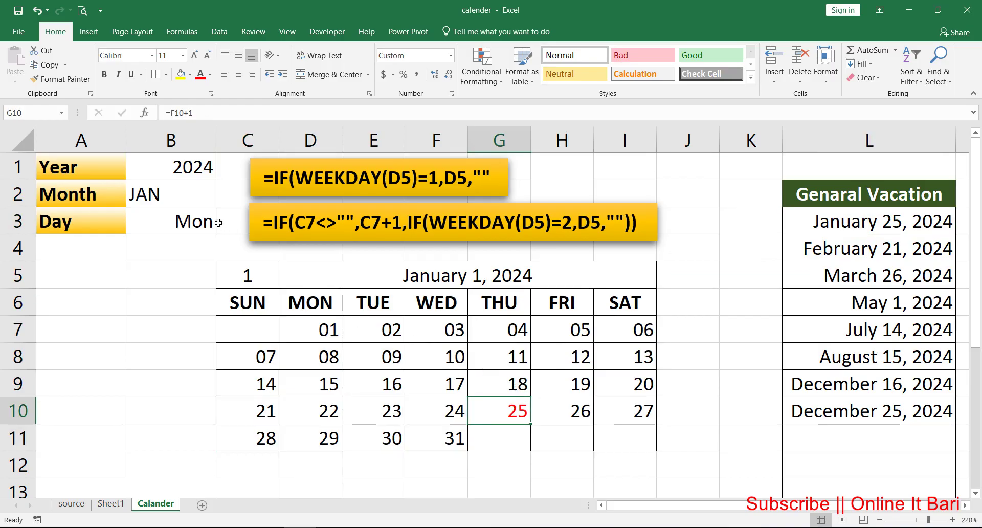
{"action": "left_click", "coordinate": [187, 194]}
{"action": "left_click", "coordinate": [222, 201]}
{"action": "left_click", "coordinate": [165, 236]}
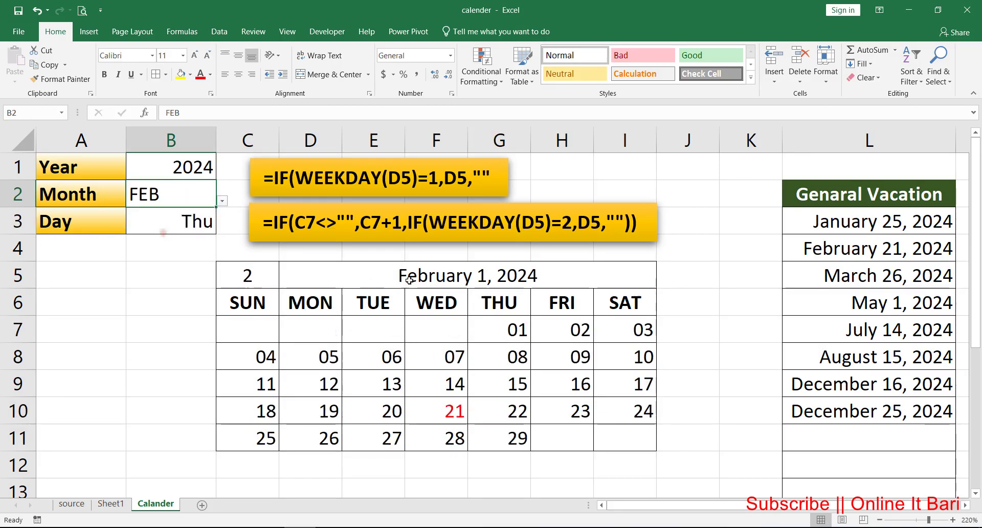
{"action": "left_click", "coordinate": [900, 242]}
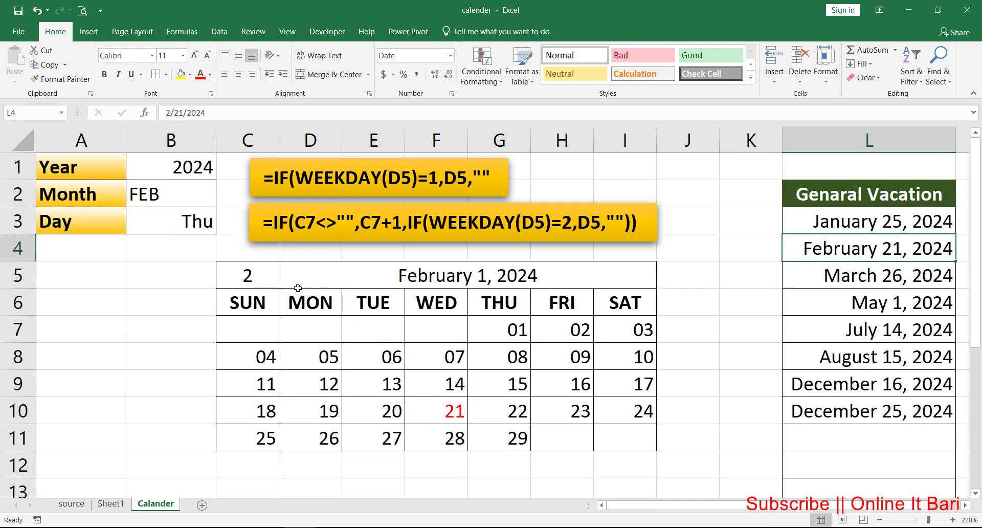
- Centre the day numbers in C7:I11 and set the month back to JAN
{"action": "left_click_drag", "start_coordinate": [248, 327], "coordinate": [621, 430]}
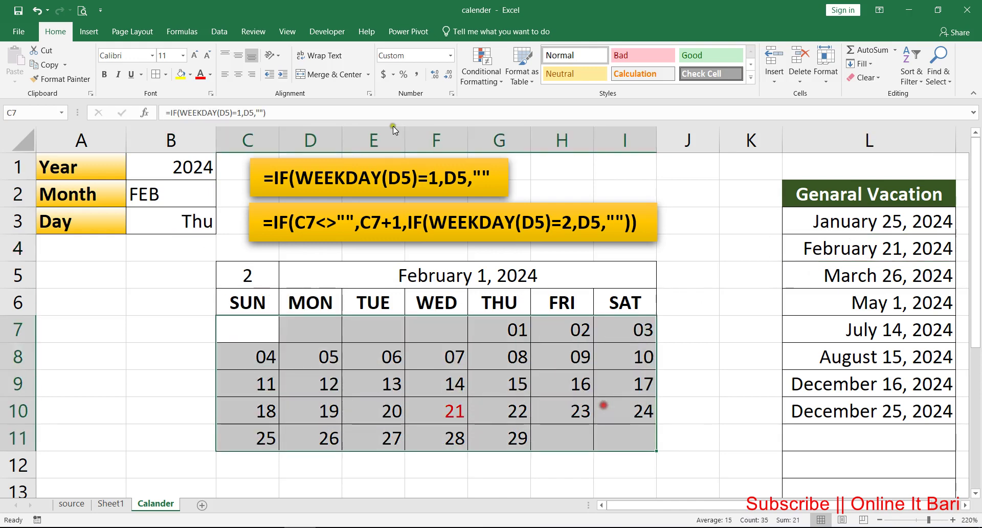
{"action": "left_click", "coordinate": [237, 74]}
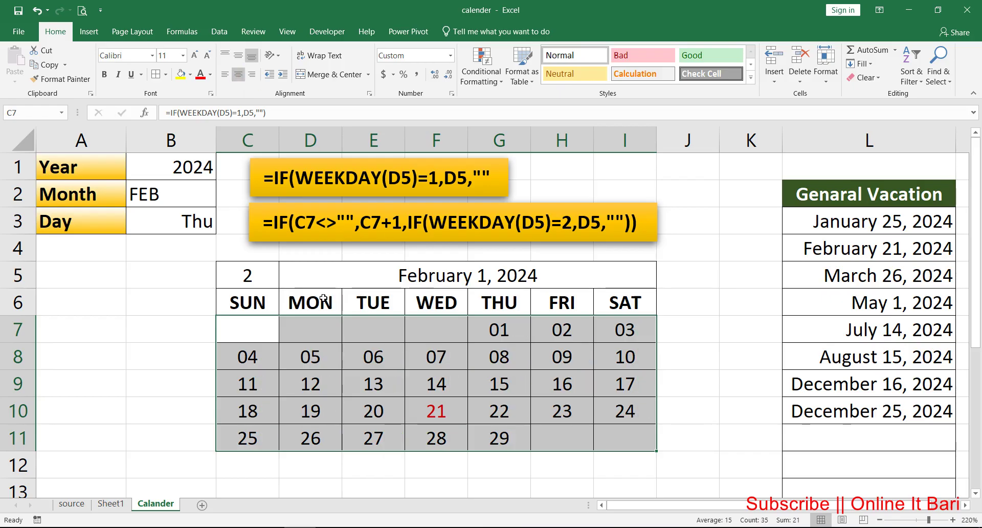
{"action": "left_click", "coordinate": [169, 200]}
{"action": "left_click", "coordinate": [222, 201]}
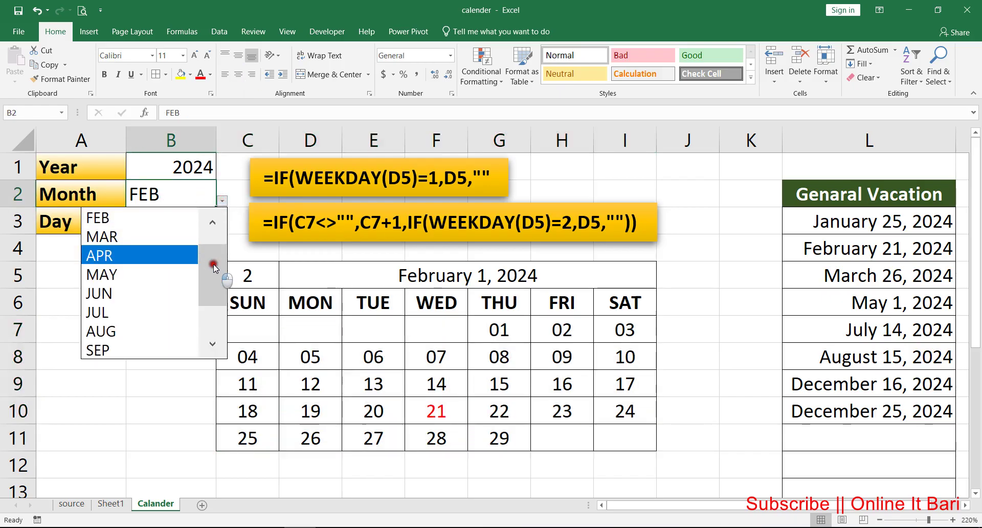
{"action": "left_click", "coordinate": [212, 221]}
{"action": "left_click", "coordinate": [174, 219]}
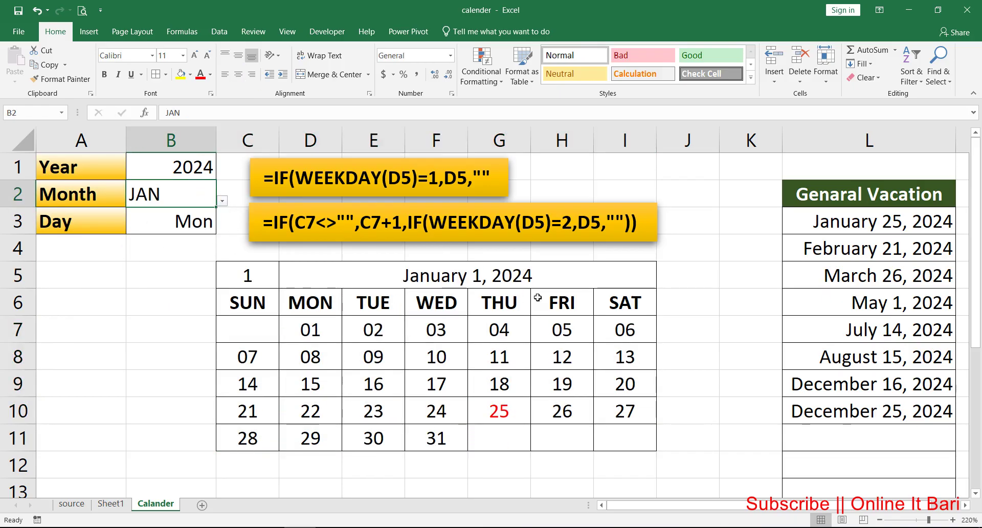
{"action": "left_click", "coordinate": [537, 327]}
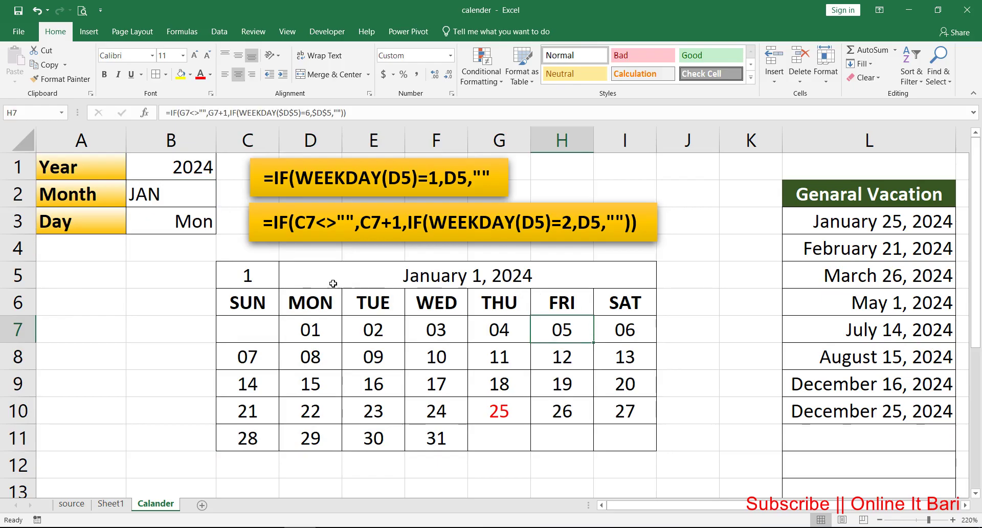
{"action": "left_click", "coordinate": [344, 264]}
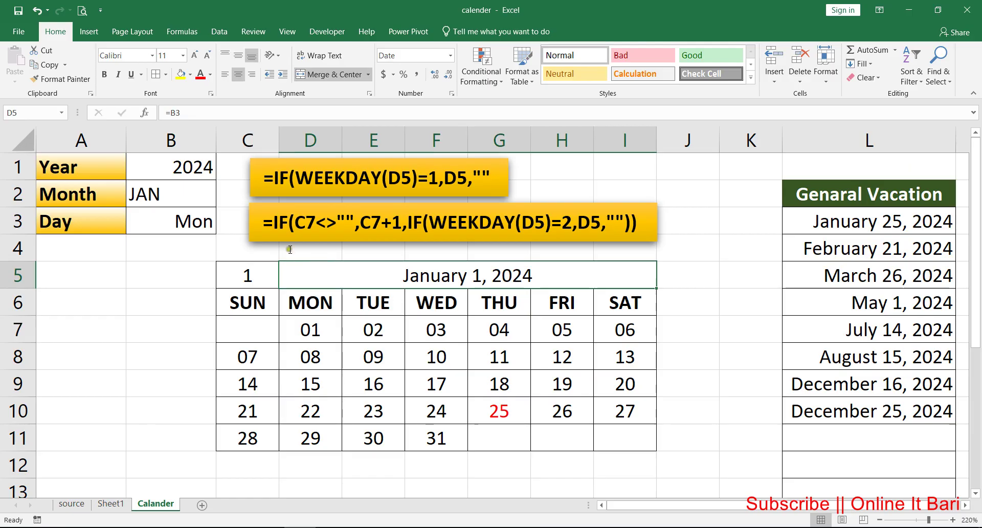
- Fill the merged date header orange and the week-number cell C5 light green
{"action": "left_click", "coordinate": [190, 74]}
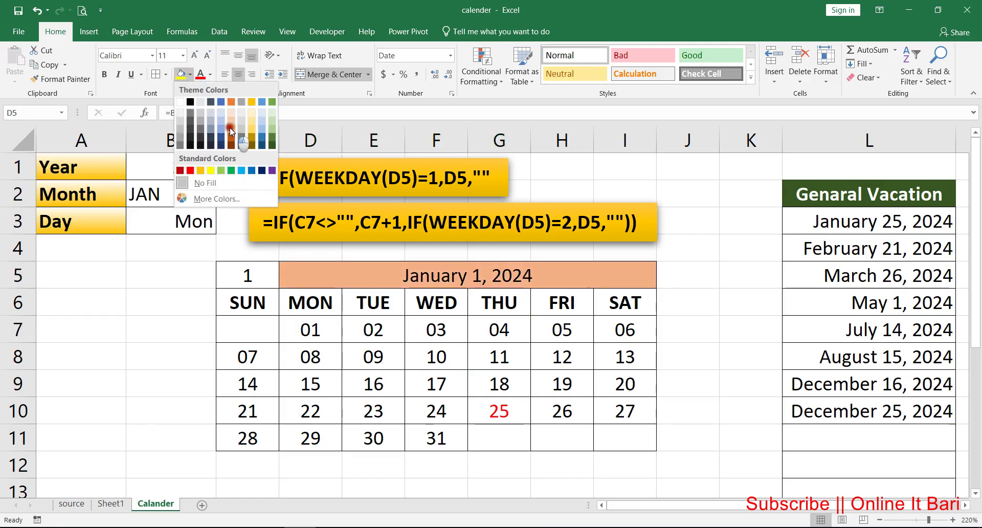
{"action": "left_click", "coordinate": [230, 129]}
{"action": "left_click", "coordinate": [259, 264]}
{"action": "left_click", "coordinate": [190, 75]}
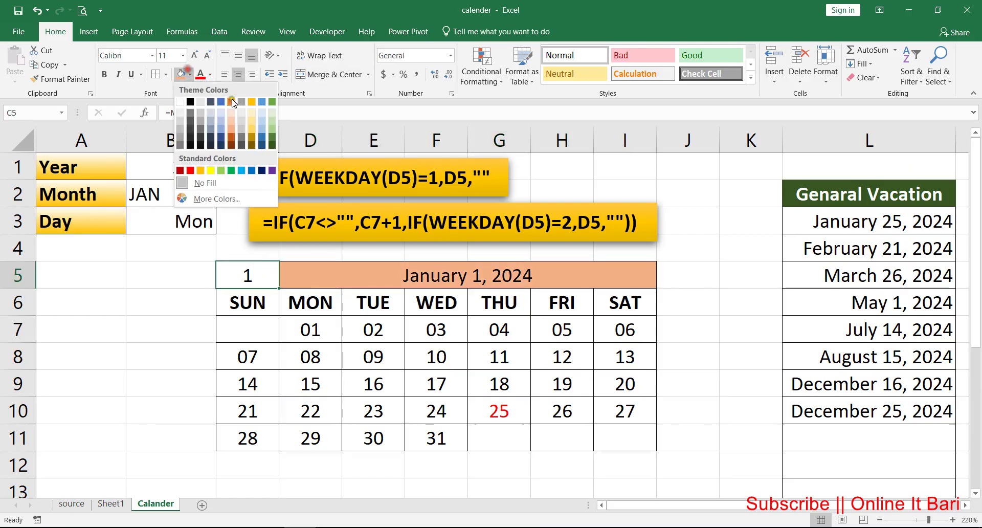
{"action": "left_click", "coordinate": [271, 122]}
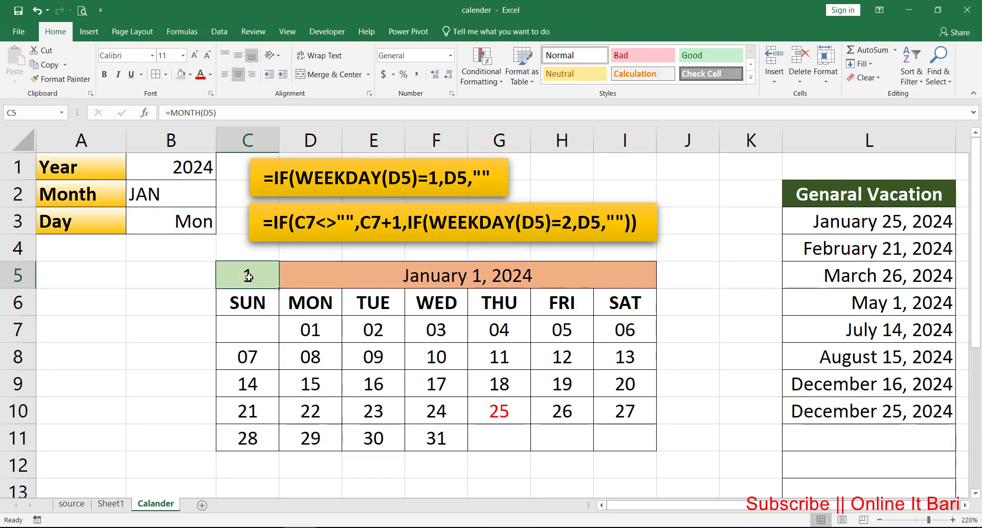
- Fill the SUN–SAT weekday row C6:I6 yellow
{"action": "left_click_drag", "start_coordinate": [248, 303], "coordinate": [625, 302]}
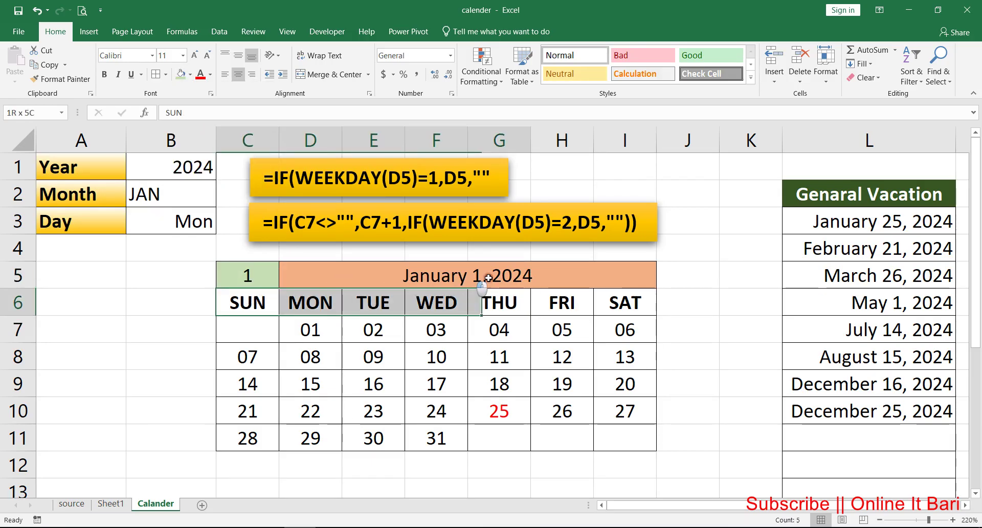
{"action": "left_click", "coordinate": [191, 75]}
{"action": "left_click", "coordinate": [251, 130]}
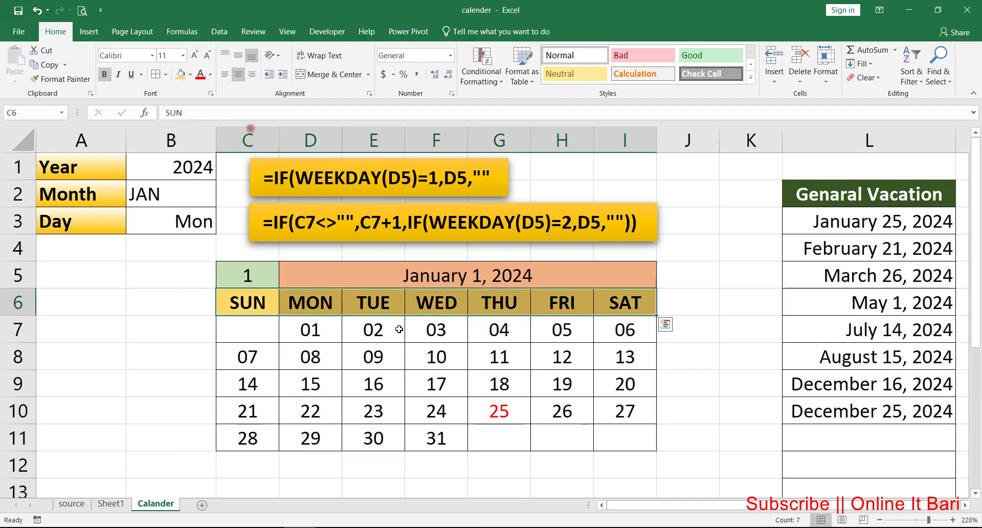
{"action": "mouse_move", "coordinate": [248, 329]}
{"action": "left_mouse_down"}
{"action": "mouse_move", "coordinate": [606, 378]}
{"action": "mouse_move", "coordinate": [625, 413]}
{"action": "left_mouse_up"}
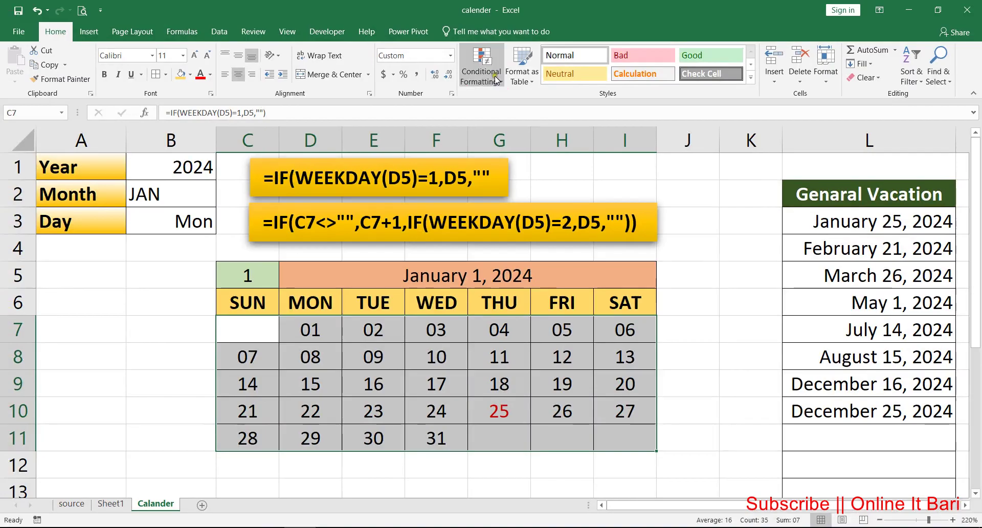
- Create a new conditional formatting rule that formats only non-blank cells
{"action": "left_click", "coordinate": [495, 79]}
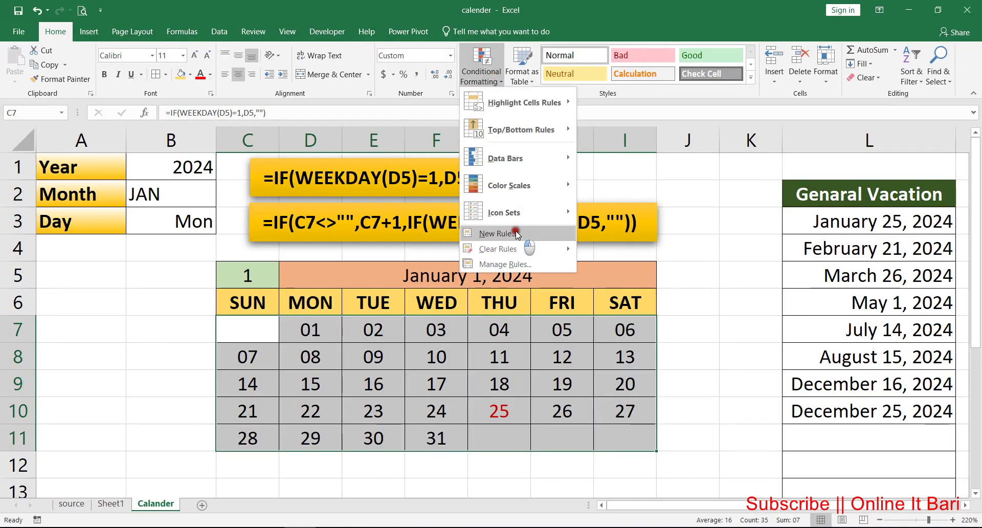
{"action": "left_click", "coordinate": [499, 231]}
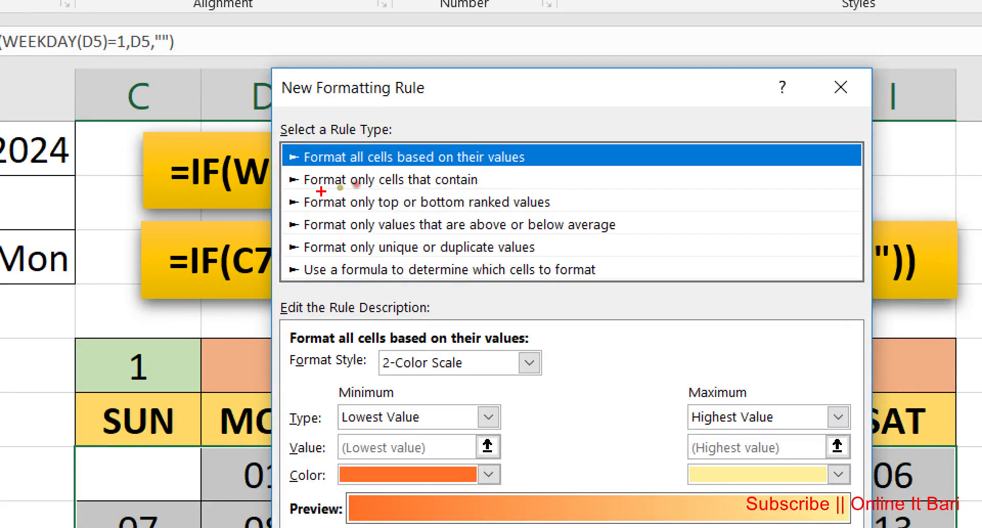
{"action": "left_click_drag", "start_coordinate": [340, 188], "coordinate": [426, 187]}
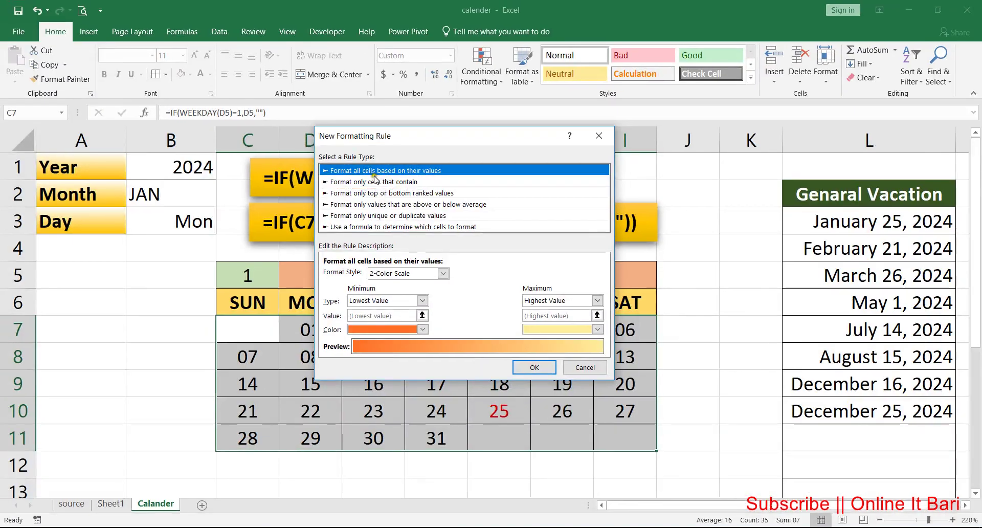
{"action": "left_click", "coordinate": [374, 181]}
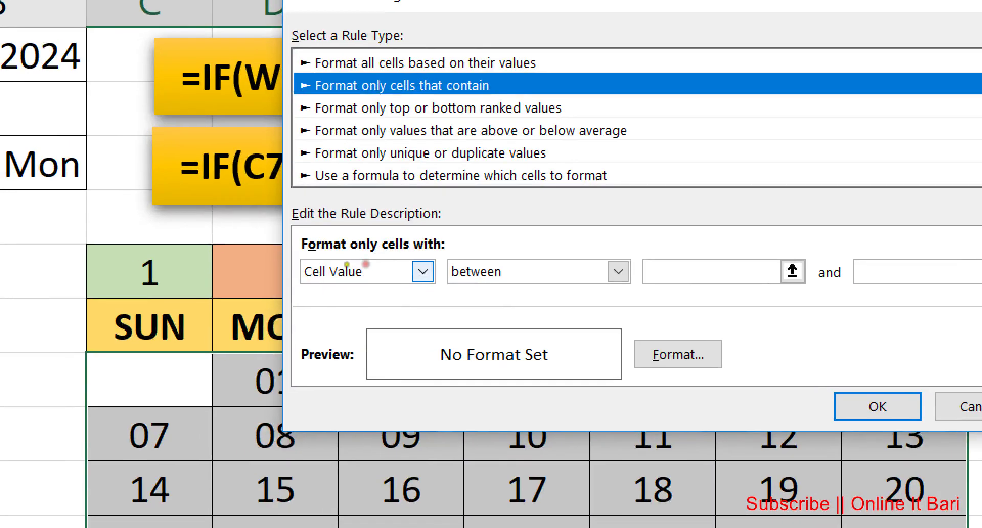
{"action": "left_click_drag", "start_coordinate": [326, 281], "coordinate": [358, 281]}
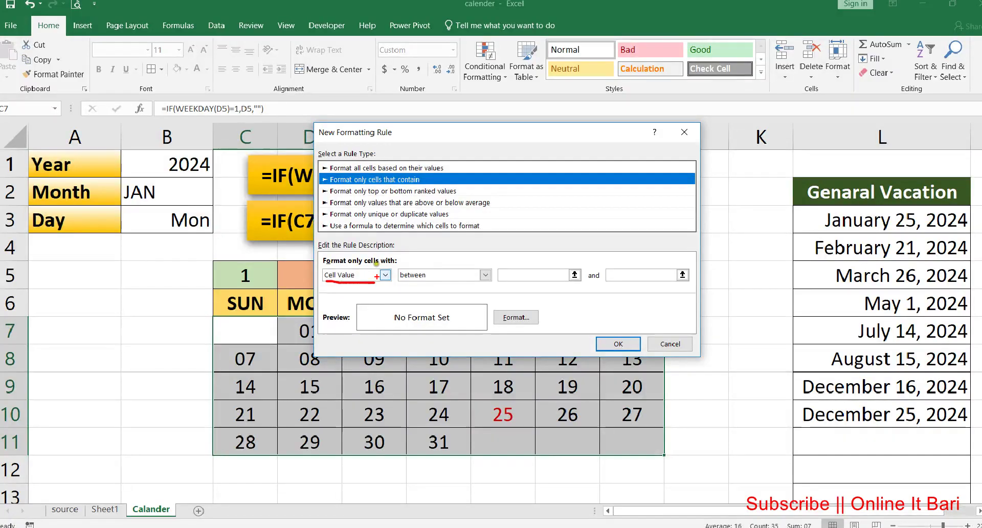
{"action": "left_click", "coordinate": [358, 275]}
{"action": "left_click", "coordinate": [347, 321]}
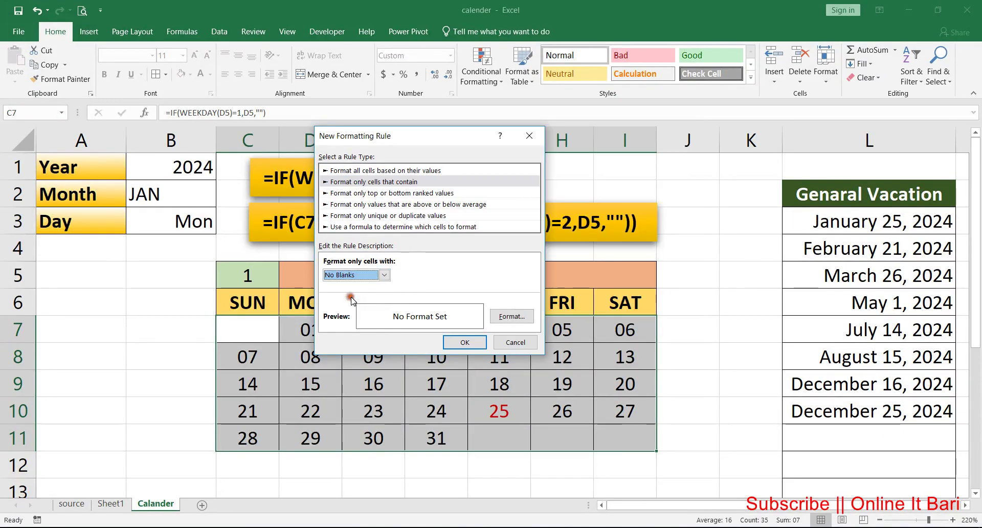
- Set the rule's fill to a gradient with light grey as Color 2 and apply it
{"action": "left_click", "coordinate": [511, 316]}
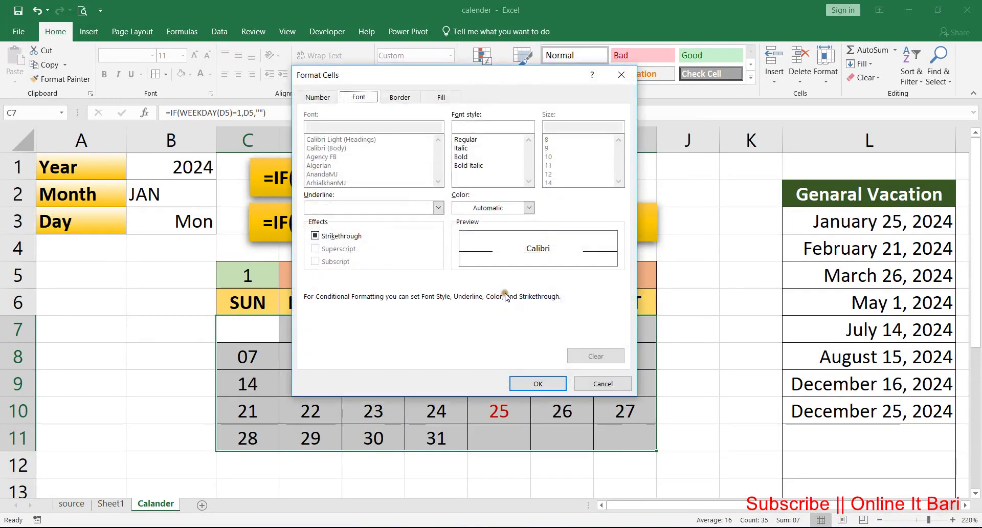
{"action": "left_click", "coordinate": [441, 97]}
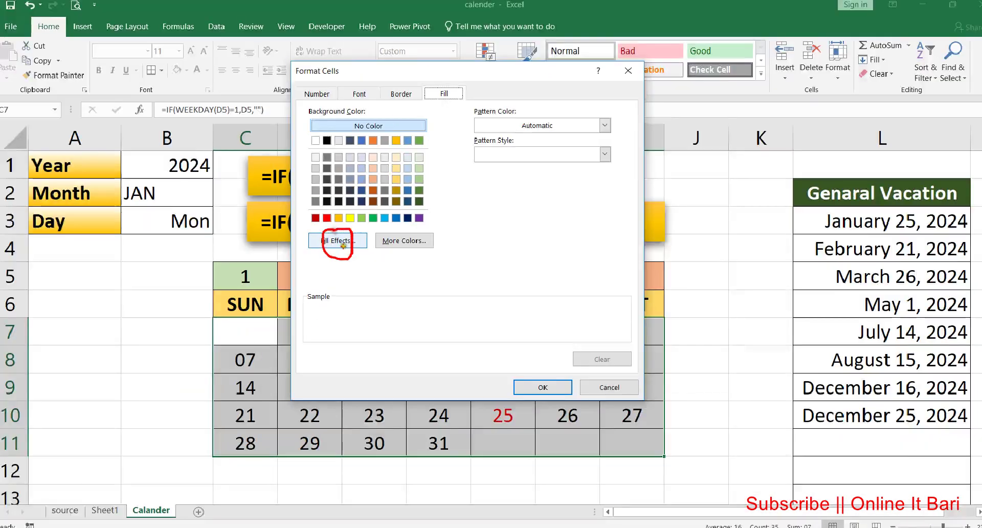
{"action": "left_click", "coordinate": [342, 242]}
{"action": "left_click", "coordinate": [461, 177]}
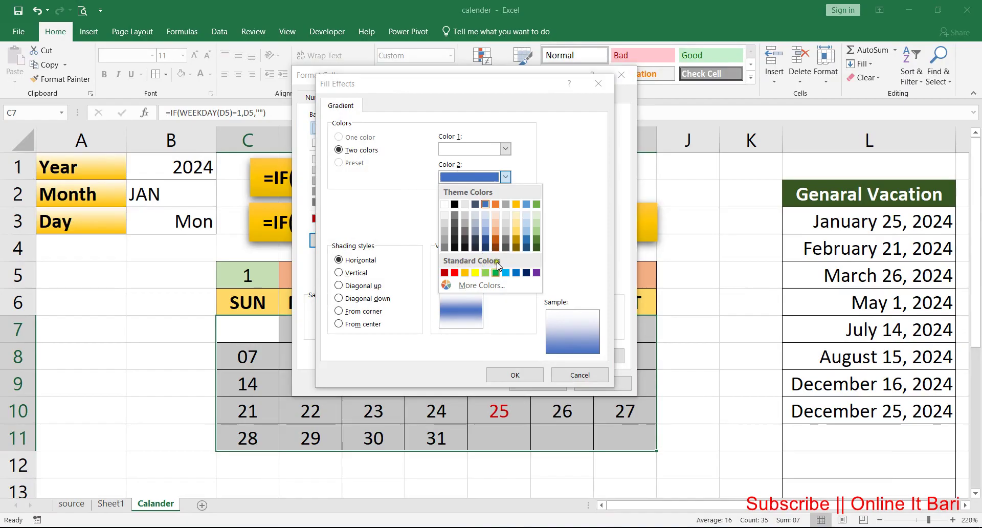
{"action": "left_click", "coordinate": [444, 219]}
{"action": "key", "text": "Return"}
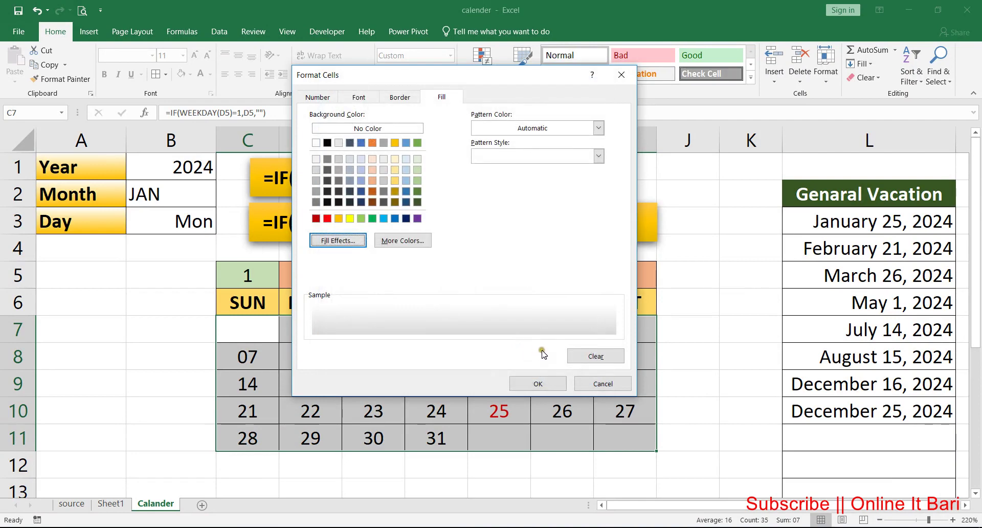
{"action": "left_click", "coordinate": [538, 382]}
{"action": "left_click", "coordinate": [464, 342]}
{"action": "left_click", "coordinate": [625, 330]}
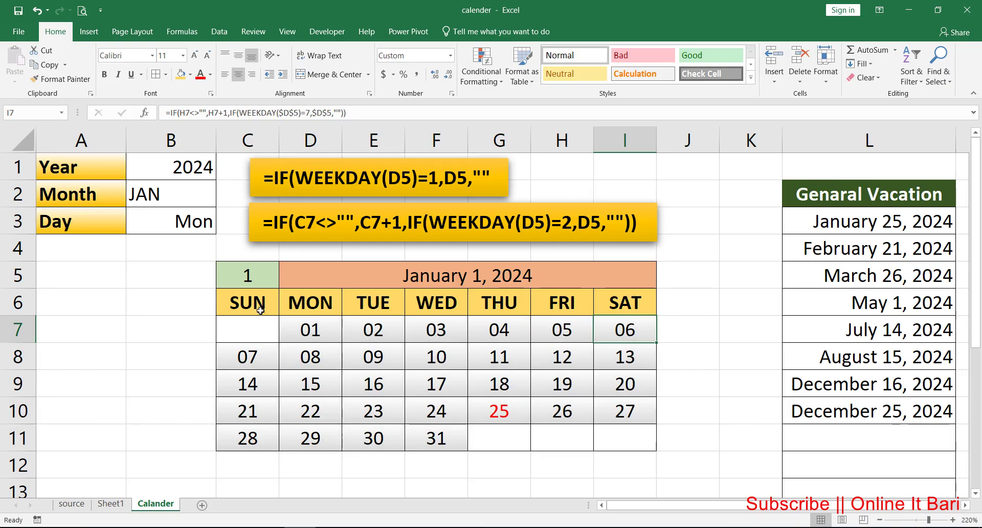
- Enter =WEEKNUM(I7) in B7 and centre it
{"action": "left_click", "coordinate": [202, 323]}
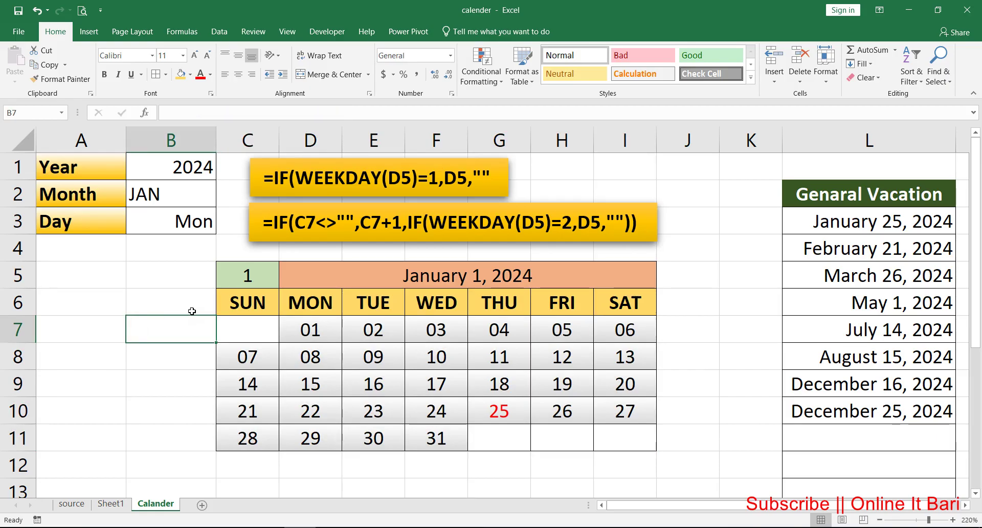
{"action": "type", "text": "="}
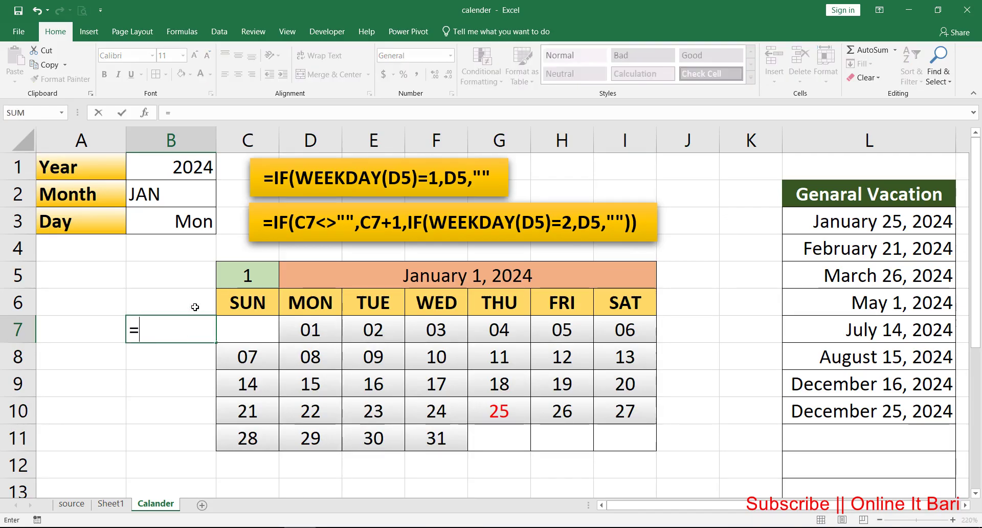
{"action": "type", "text": "we"}
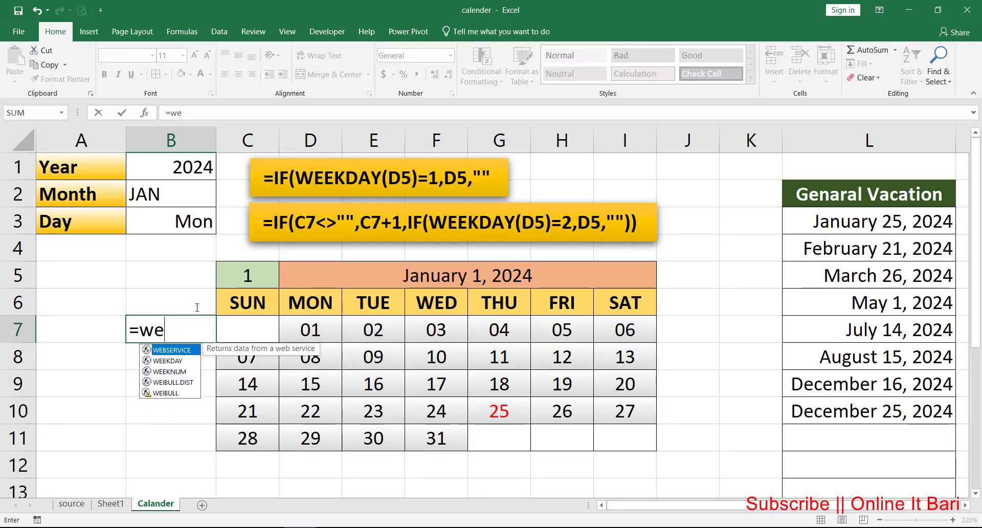
{"action": "type", "text": "eknu"}
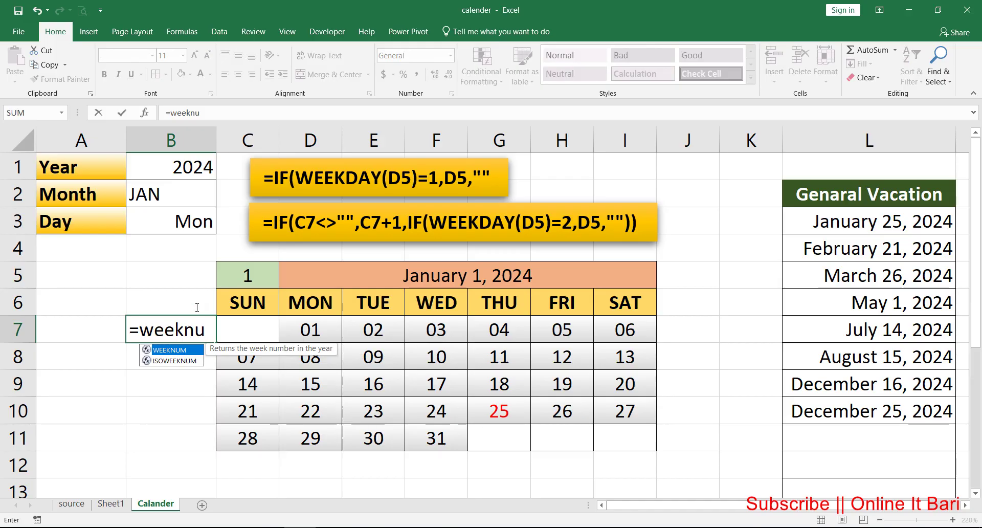
{"action": "key", "text": "Down"}
{"action": "key", "text": "Tab"}
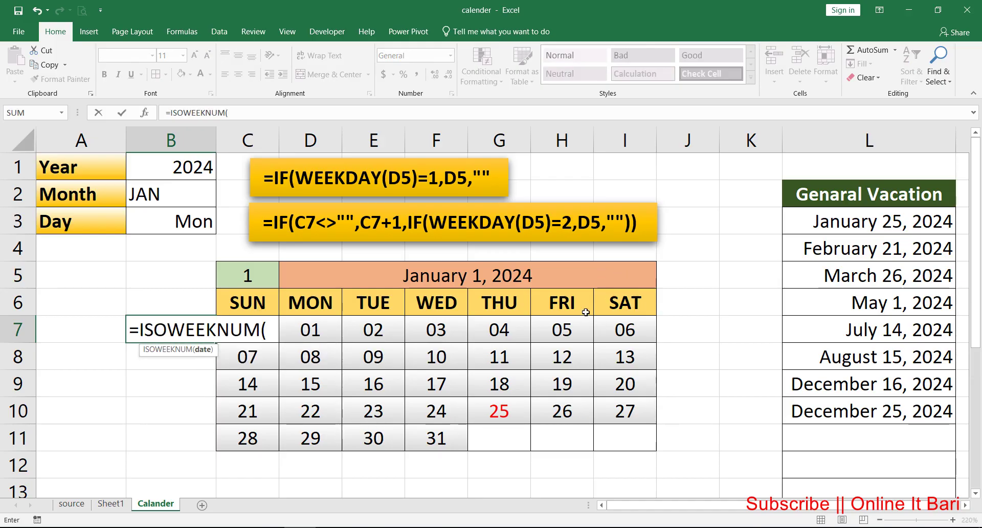
{"action": "left_click", "coordinate": [621, 322]}
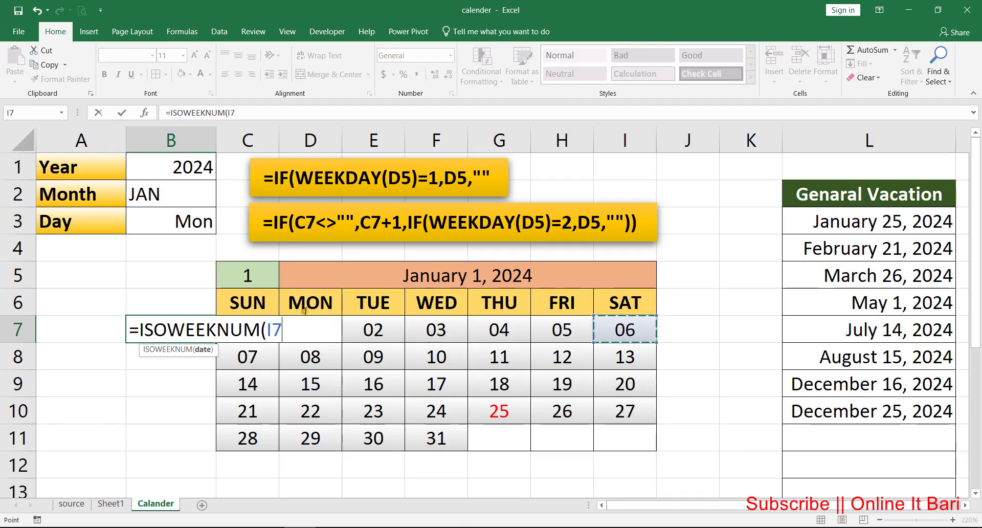
{"action": "left_click_drag", "start_coordinate": [168, 307], "coordinate": [143, 302]}
{"action": "key", "text": "BackSpace"}
{"action": "key", "text": "Return"}
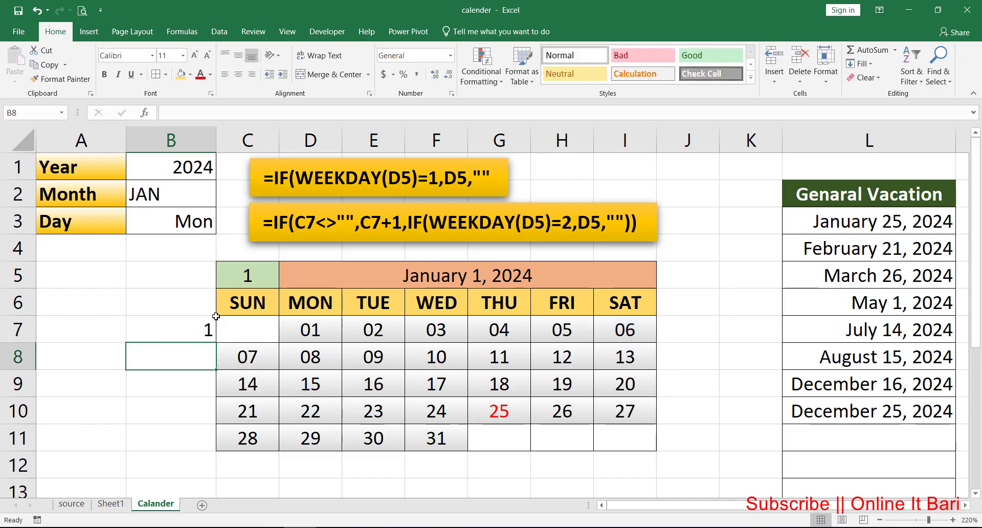
{"action": "key", "text": "Up"}
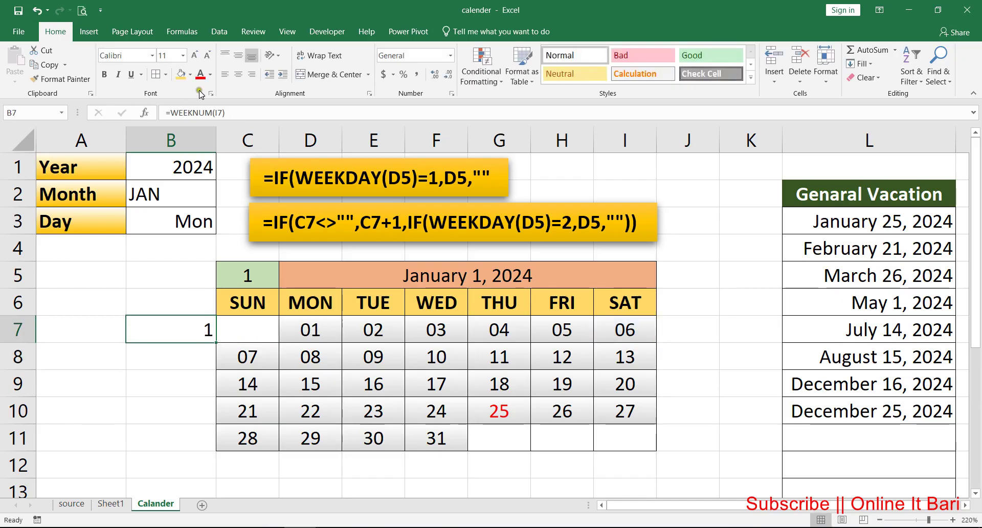
{"action": "key", "text": "alt+h"}
{"action": "key", "text": "a"}
{"action": "key", "text": "c"}
{"action": "key", "text": "Return"}
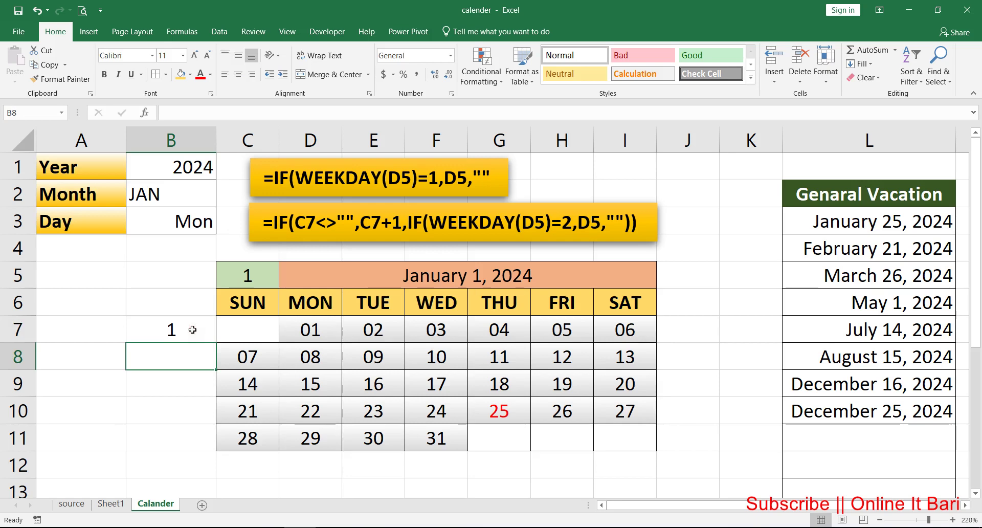
- Enter =WEEKNUM(C8) in B8 and centre it
{"action": "type", "text": "=w"}
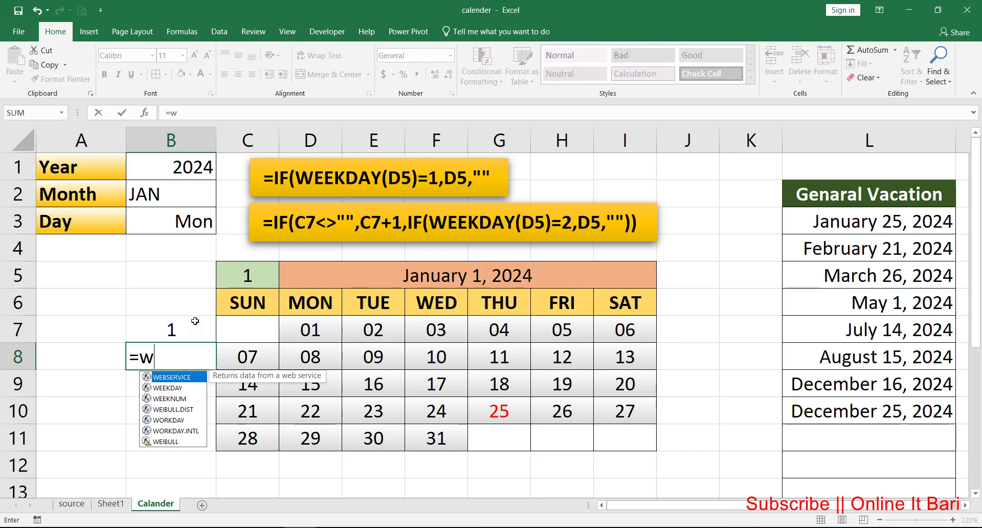
{"action": "type", "text": "eeknu"}
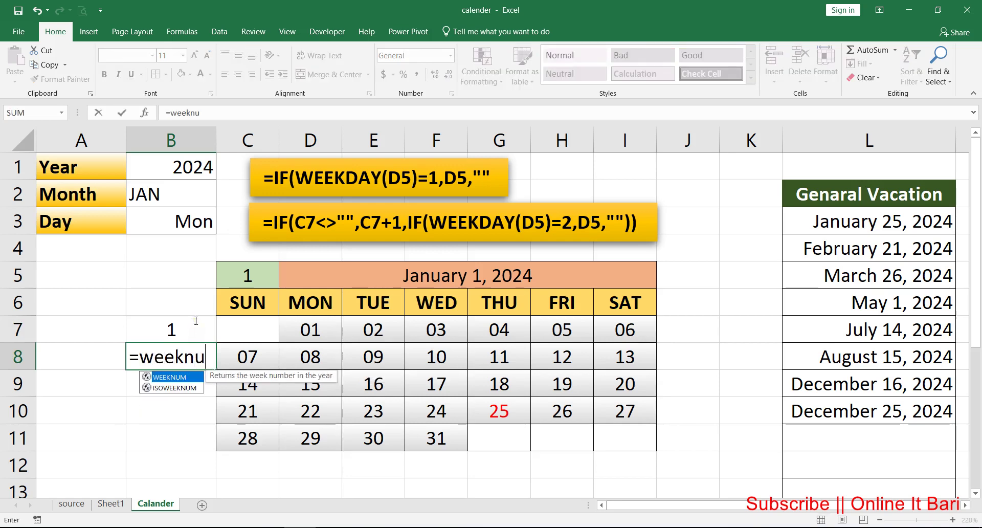
{"action": "key", "text": "Tab"}
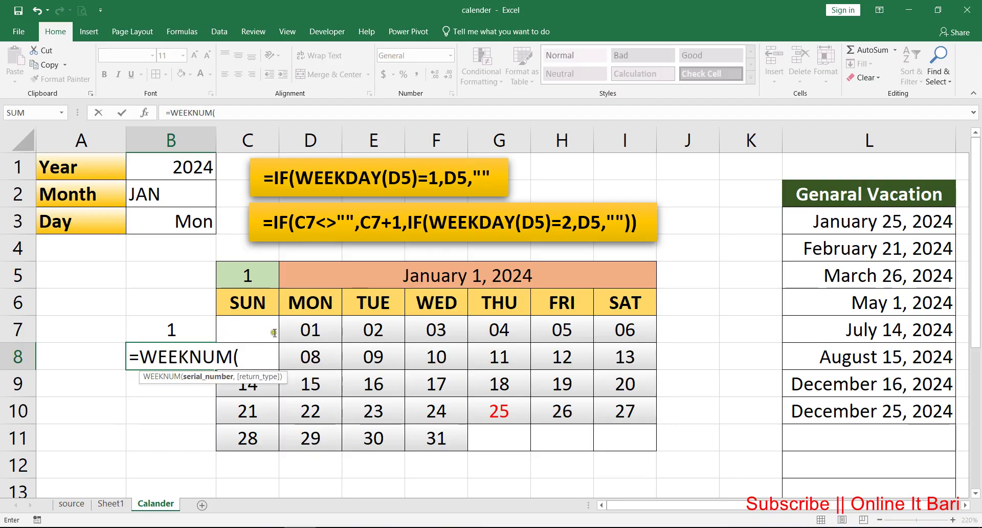
{"action": "key", "text": "Right"}
{"action": "key", "text": "Right"}
{"action": "key", "text": "Left"}
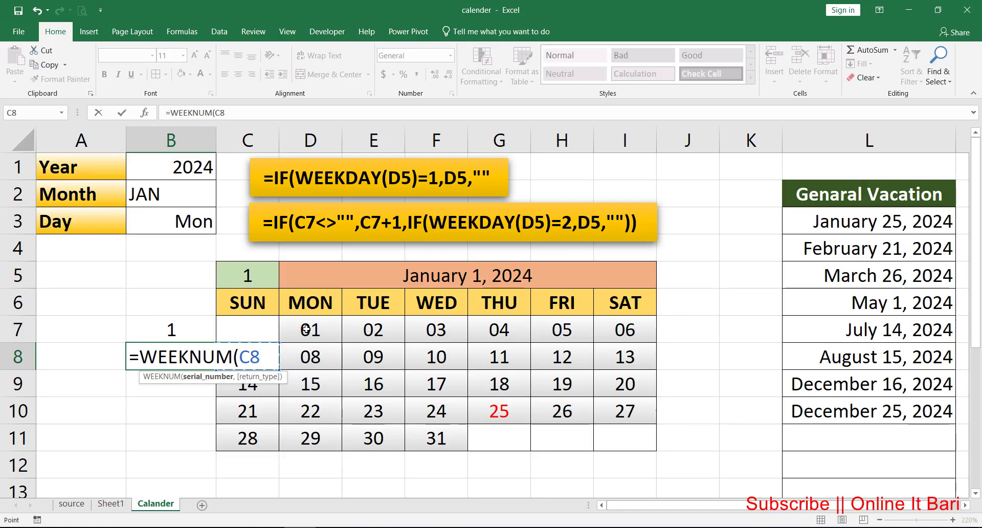
{"action": "key", "text": "Return"}
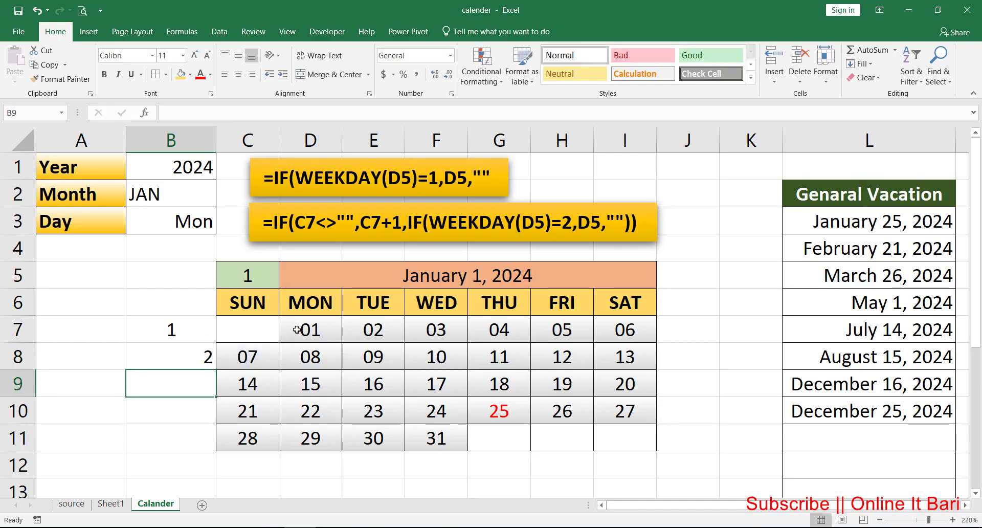
{"action": "left_click", "coordinate": [204, 346]}
{"action": "left_click", "coordinate": [238, 74]}
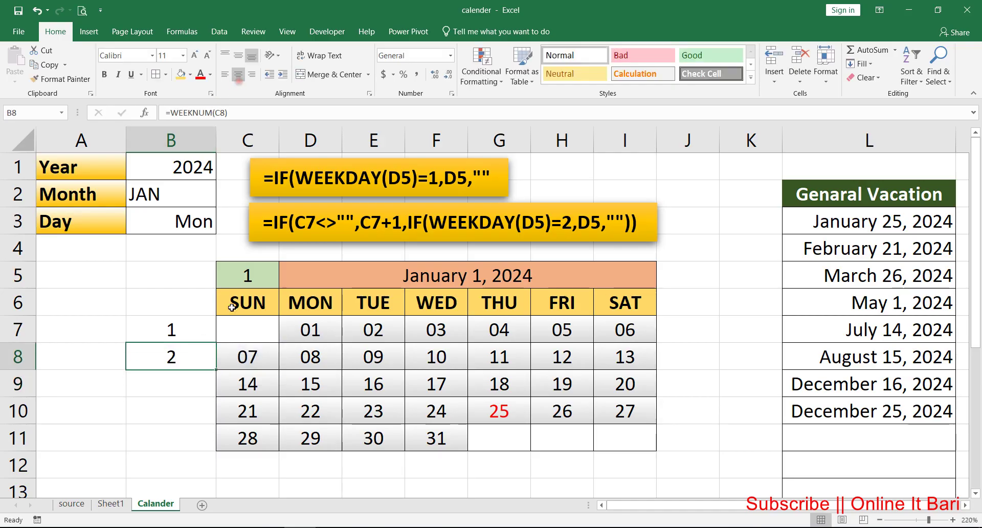
- Fill the B8 week formula down to B11, giving week numbers 1–5
{"action": "left_click_drag", "start_coordinate": [216, 369], "coordinate": [210, 439]}
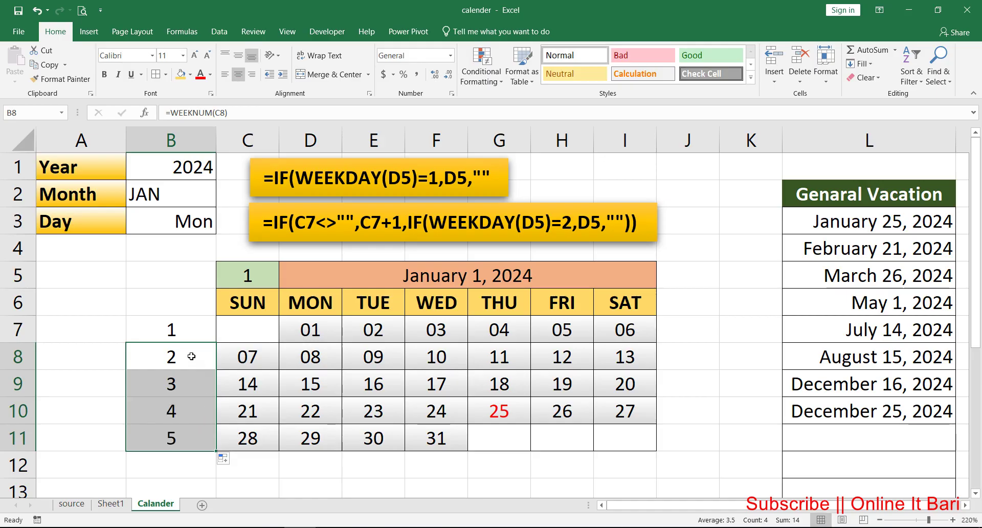
{"action": "left_click", "coordinate": [193, 326]}
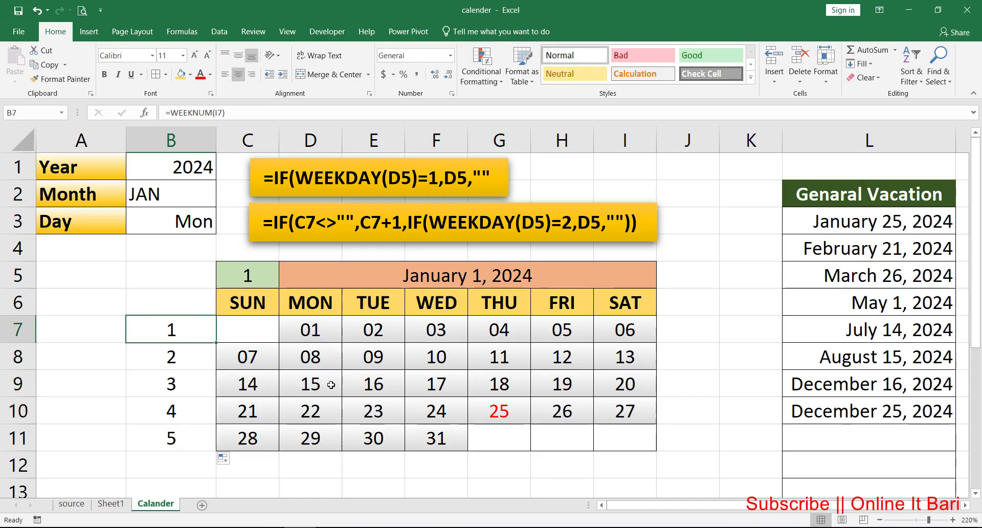
{"action": "left_click", "coordinate": [676, 251]}
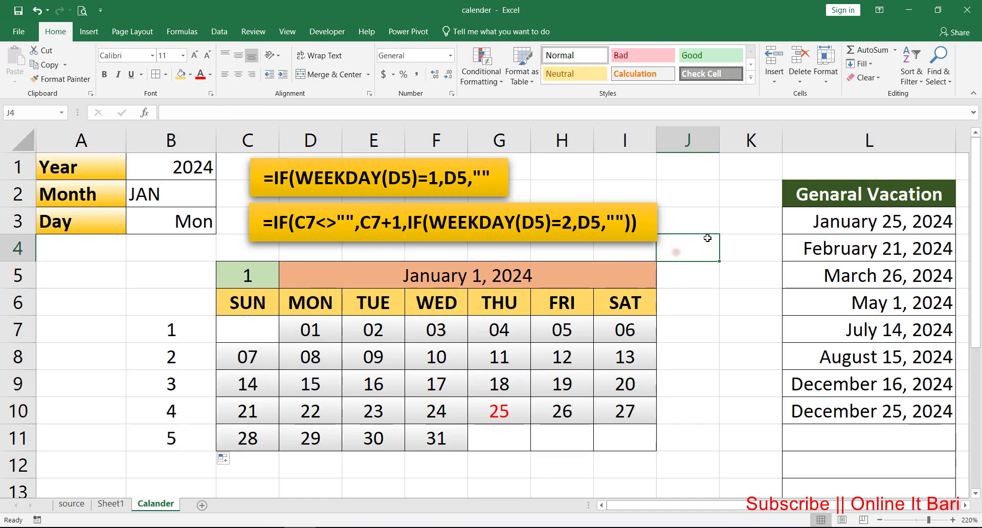